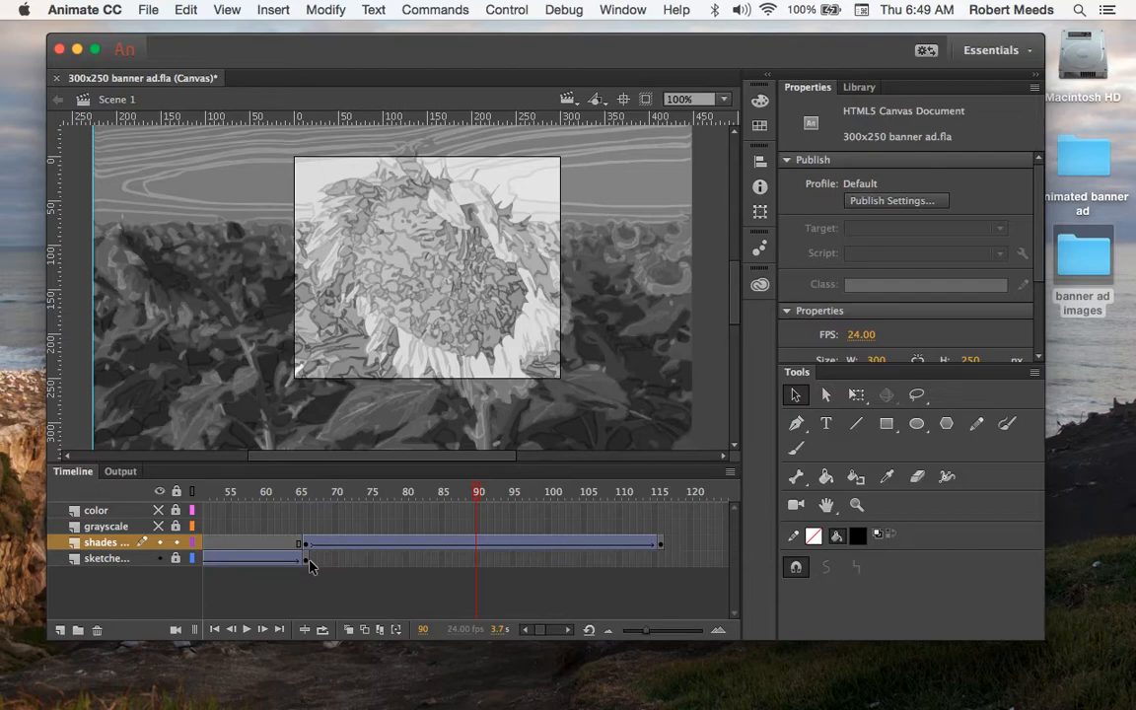
Step: Unlock the bottom sketch layer, extend its frames to frame 116, and lock the layer again
{"action": "left_click_drag", "start_coordinate": [477, 495], "coordinate": [286, 495]}
{"action": "left_click_drag", "start_coordinate": [292, 565], "coordinate": [305, 560]}
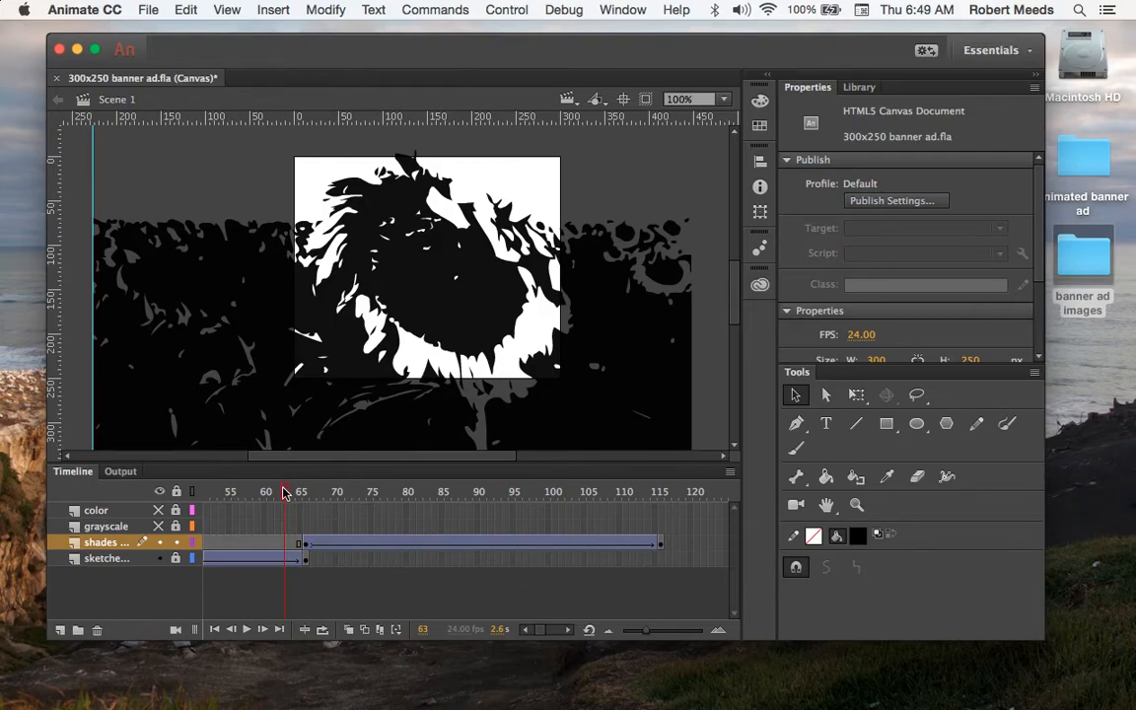
{"action": "left_click_drag", "start_coordinate": [286, 493], "coordinate": [447, 495]}
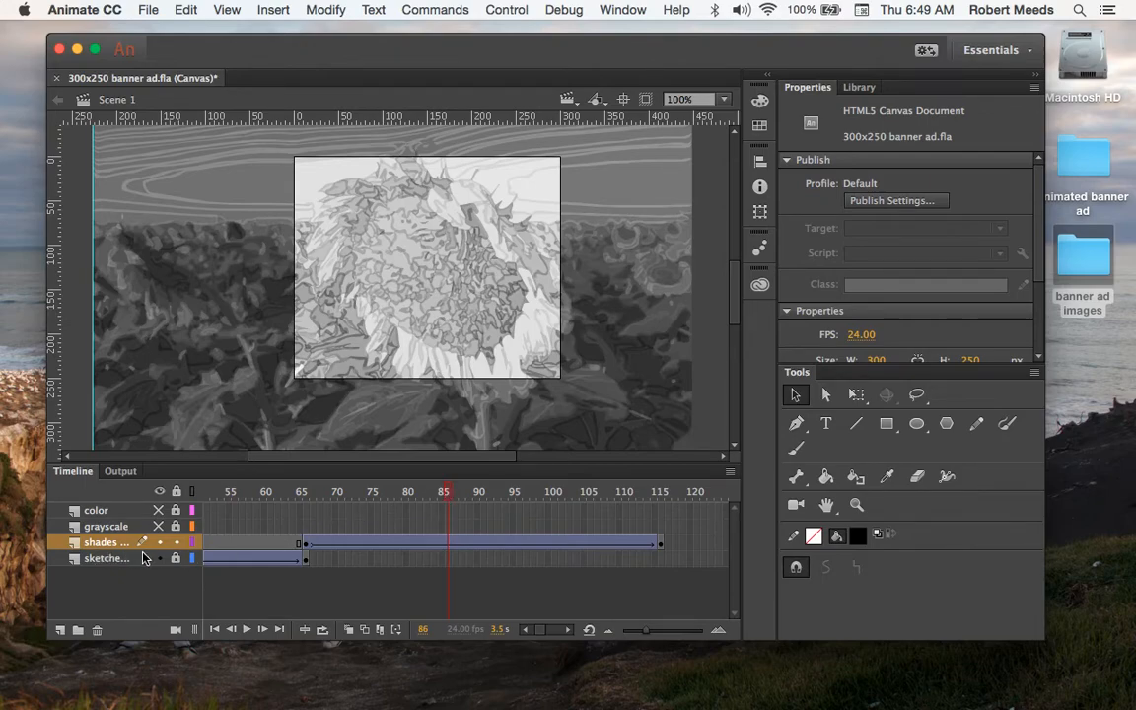
{"action": "left_click", "coordinate": [176, 560]}
{"action": "left_click", "coordinate": [663, 564]}
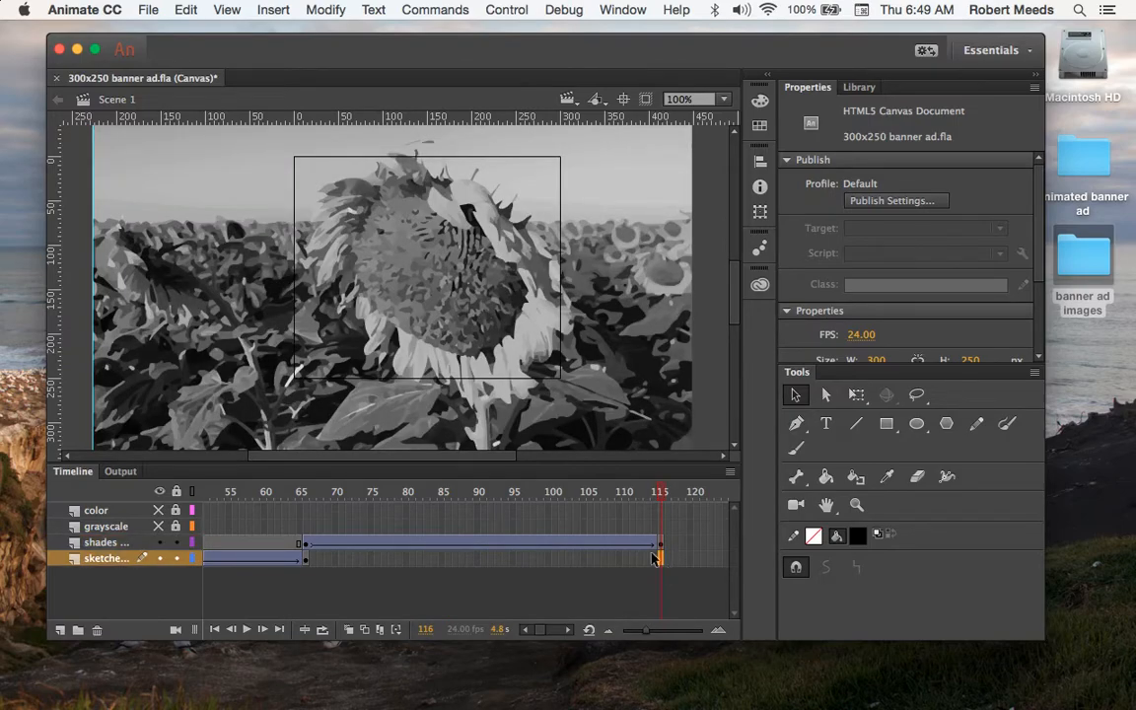
{"action": "left_click", "coordinate": [271, 9]}
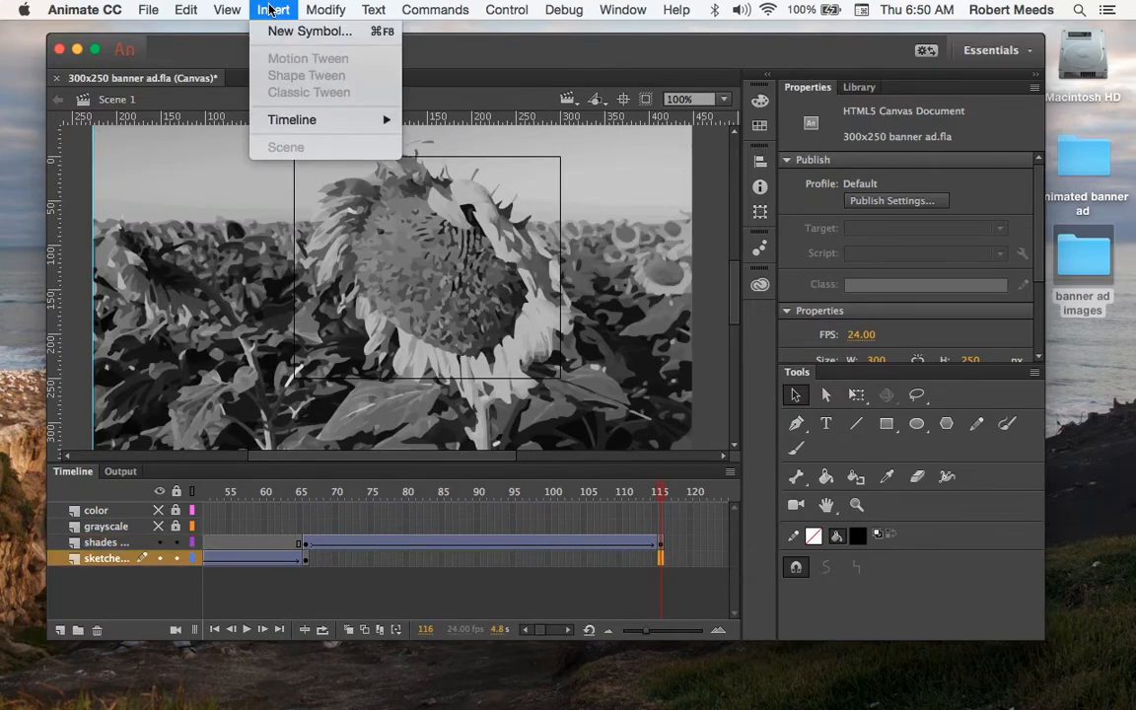
{"action": "mouse_move", "coordinate": [252, 116]}
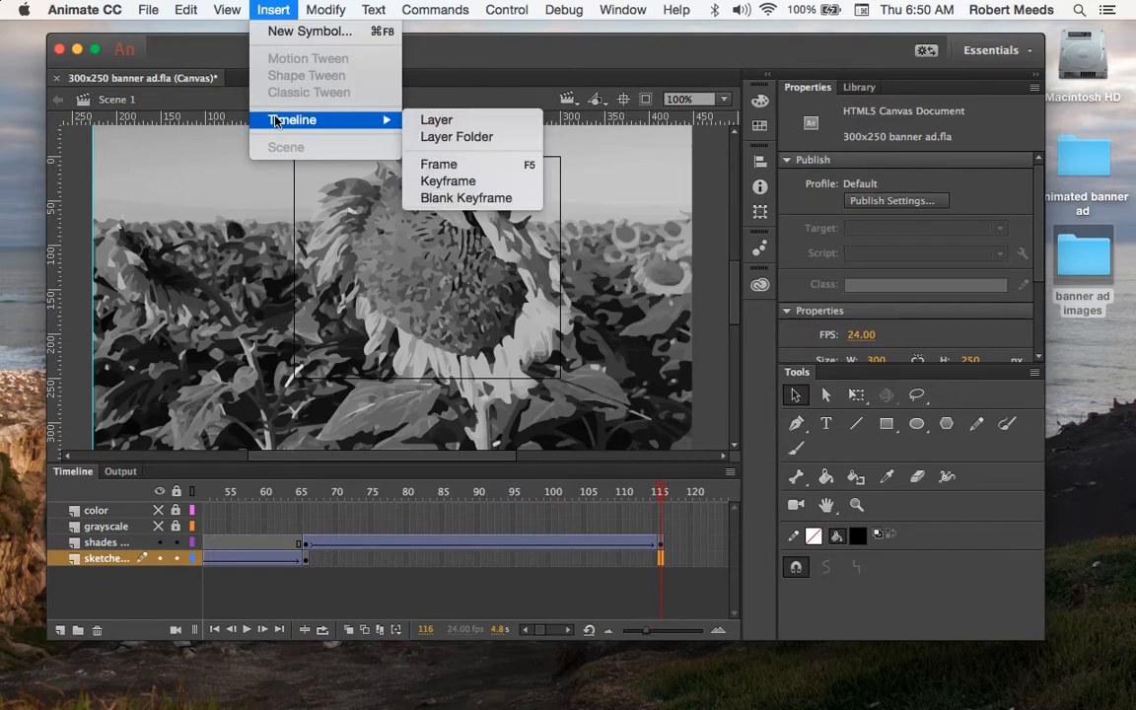
{"action": "left_click", "coordinate": [437, 165]}
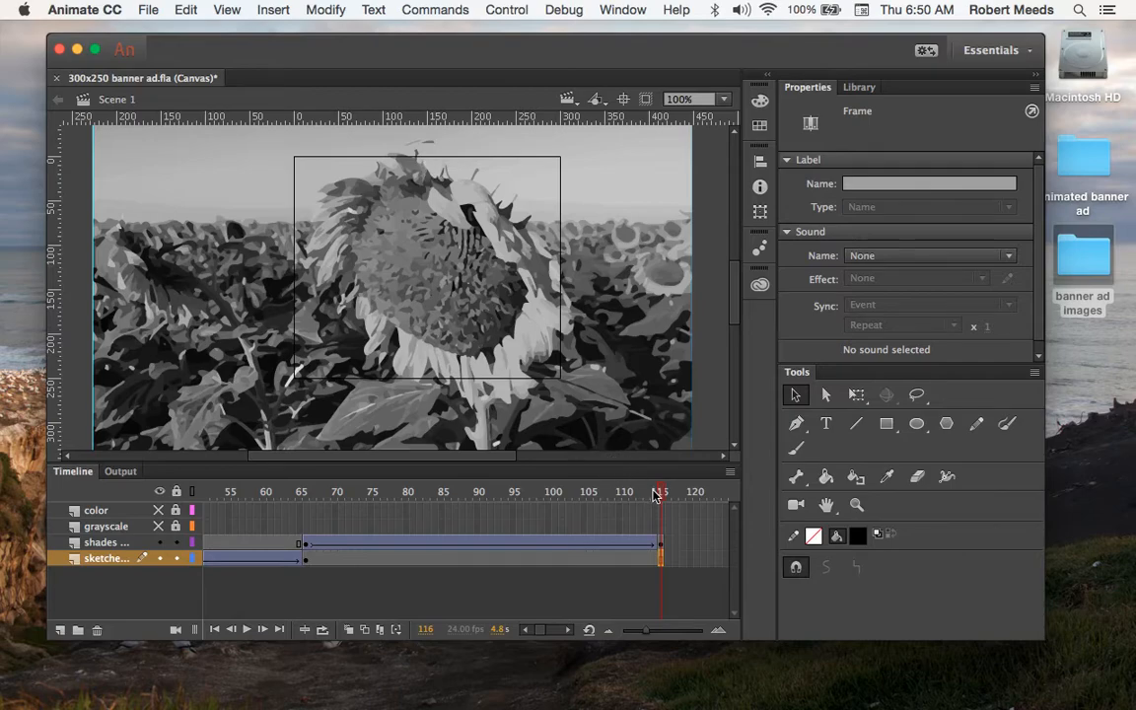
{"action": "left_click", "coordinate": [178, 559]}
Step: Play back the transition from the sketch to the shades of gray image, starting at frame 60
{"action": "left_click", "coordinate": [658, 496]}
{"action": "left_click_drag", "start_coordinate": [658, 497], "coordinate": [270, 496]}
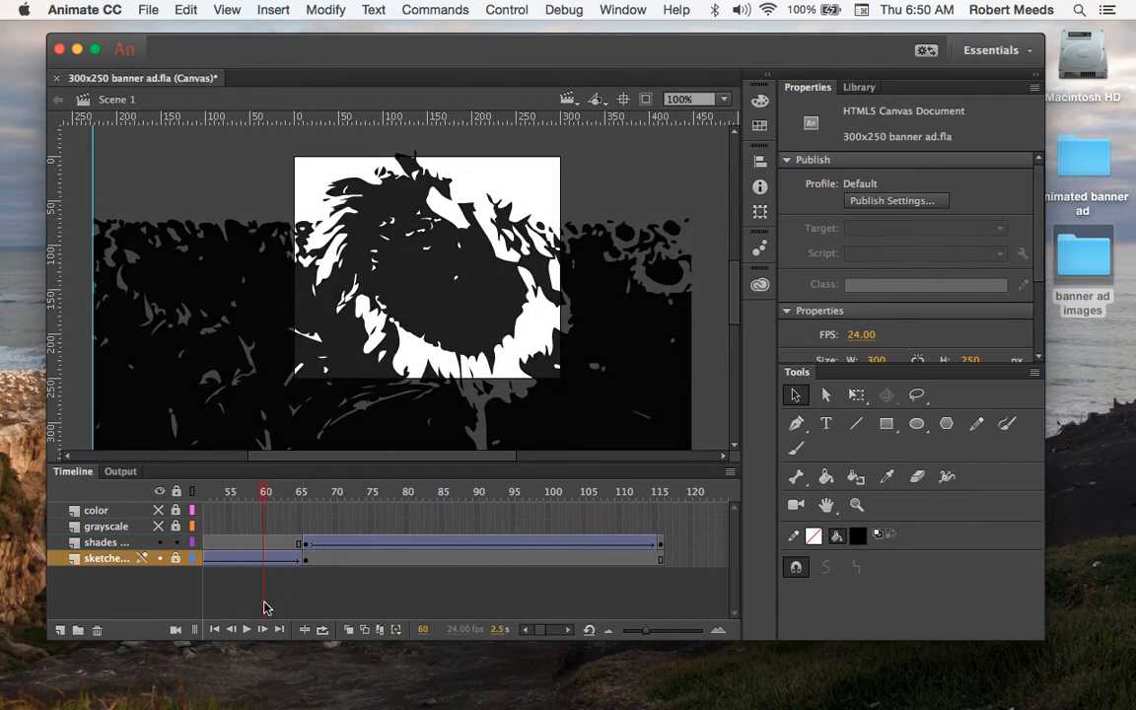
{"action": "left_click", "coordinate": [245, 632]}
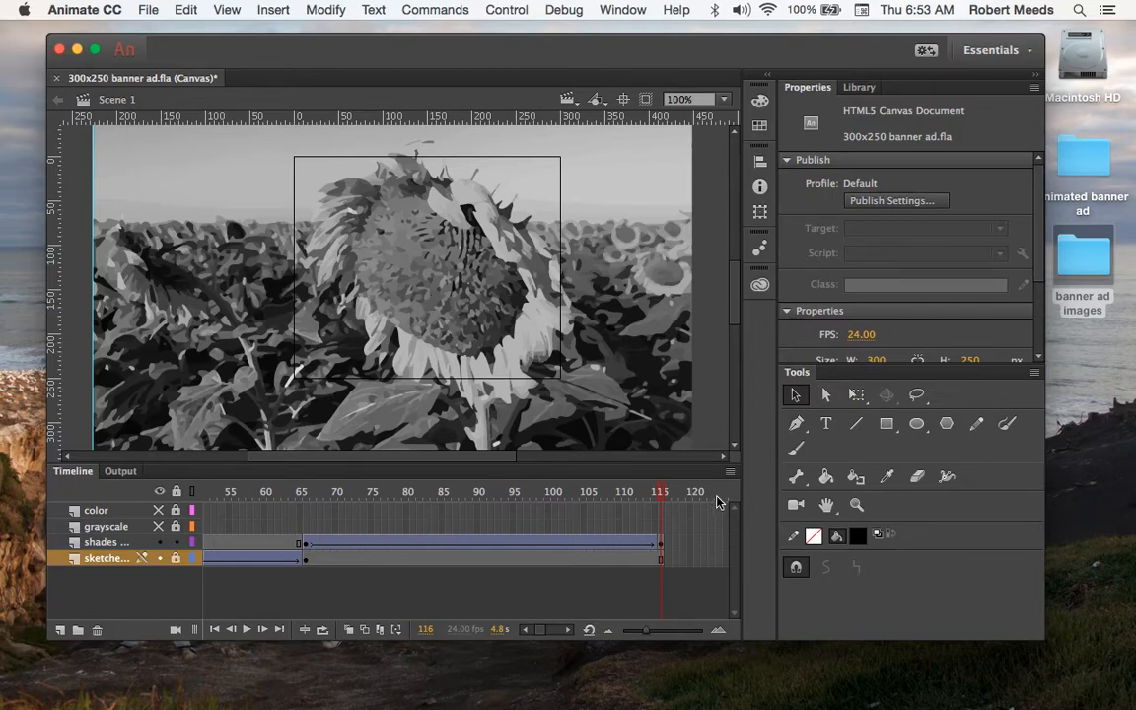
Step: Show and unlock the grayscale layer, and set the alpha of its image at frame 1 to 0%
{"action": "left_click", "coordinate": [108, 528]}
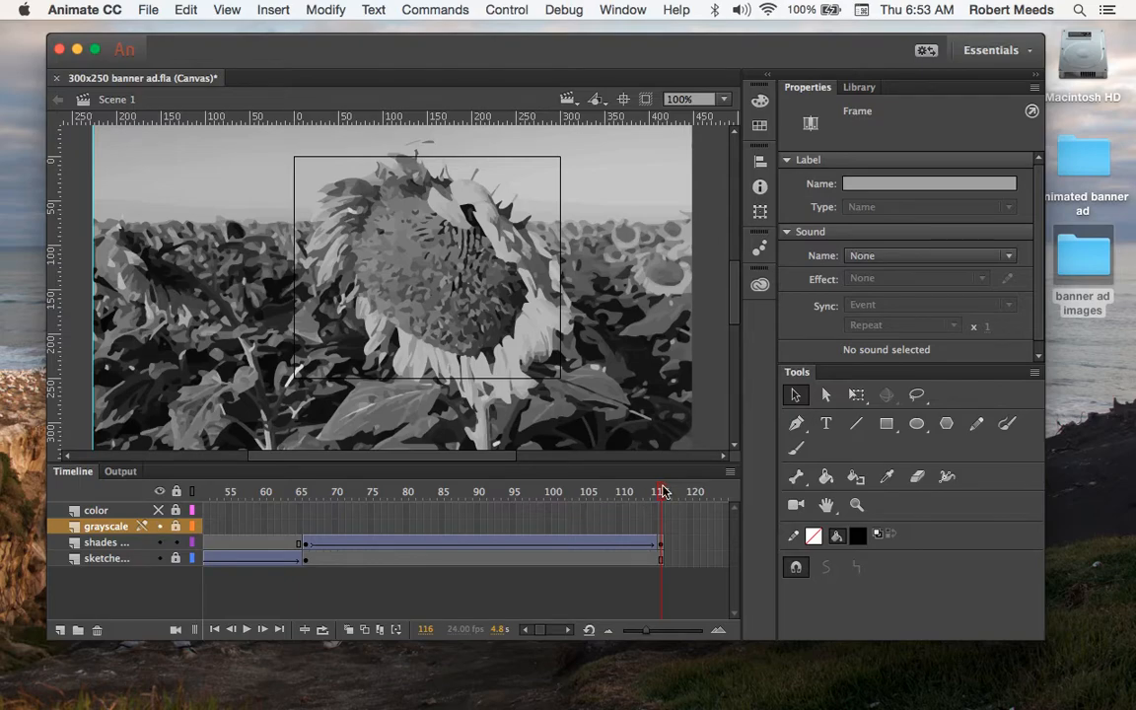
{"action": "left_click_drag", "start_coordinate": [661, 491], "coordinate": [171, 482]}
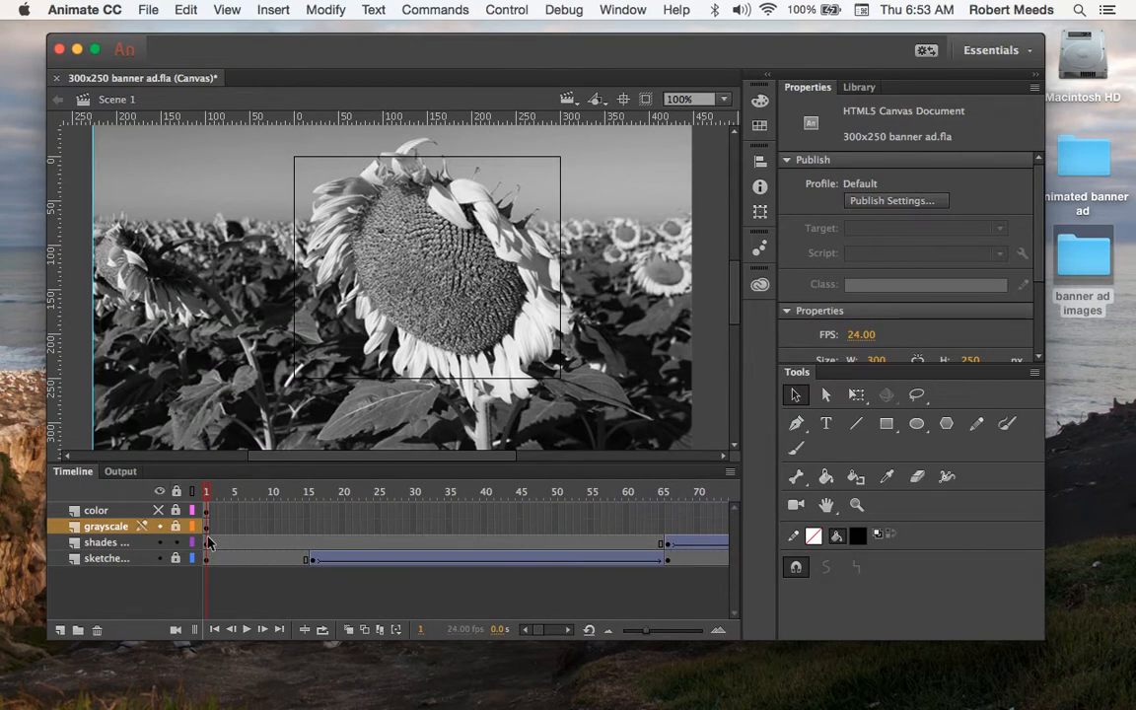
{"action": "left_click", "coordinate": [207, 532]}
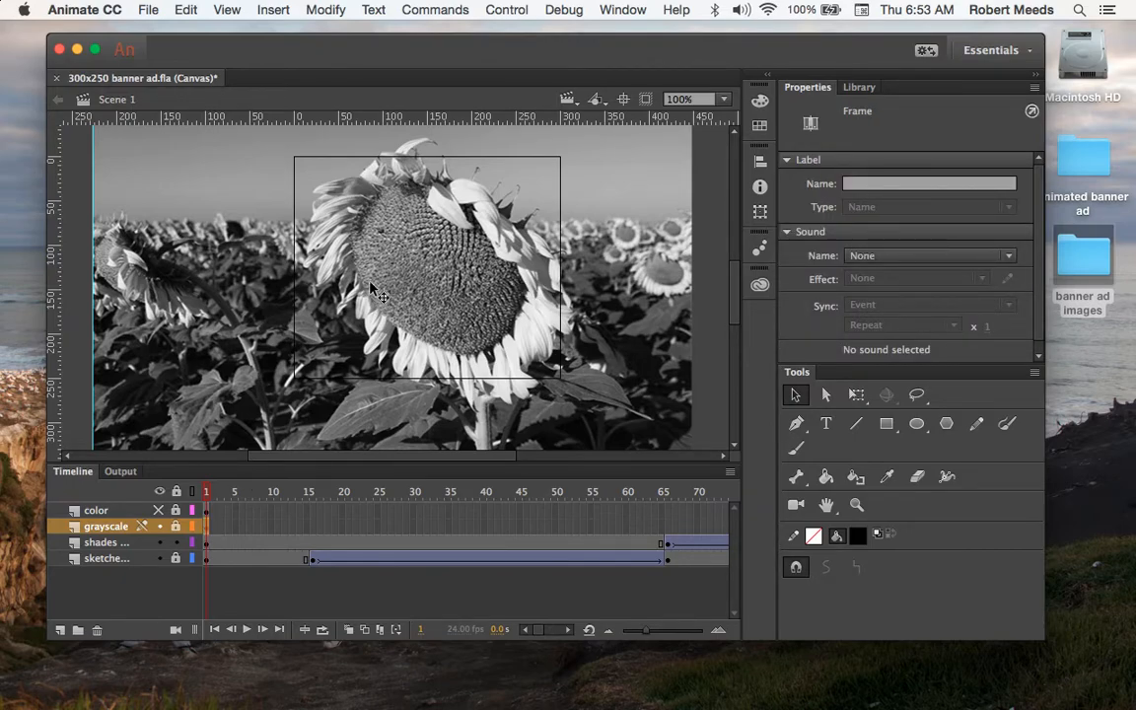
{"action": "left_click", "coordinate": [517, 234]}
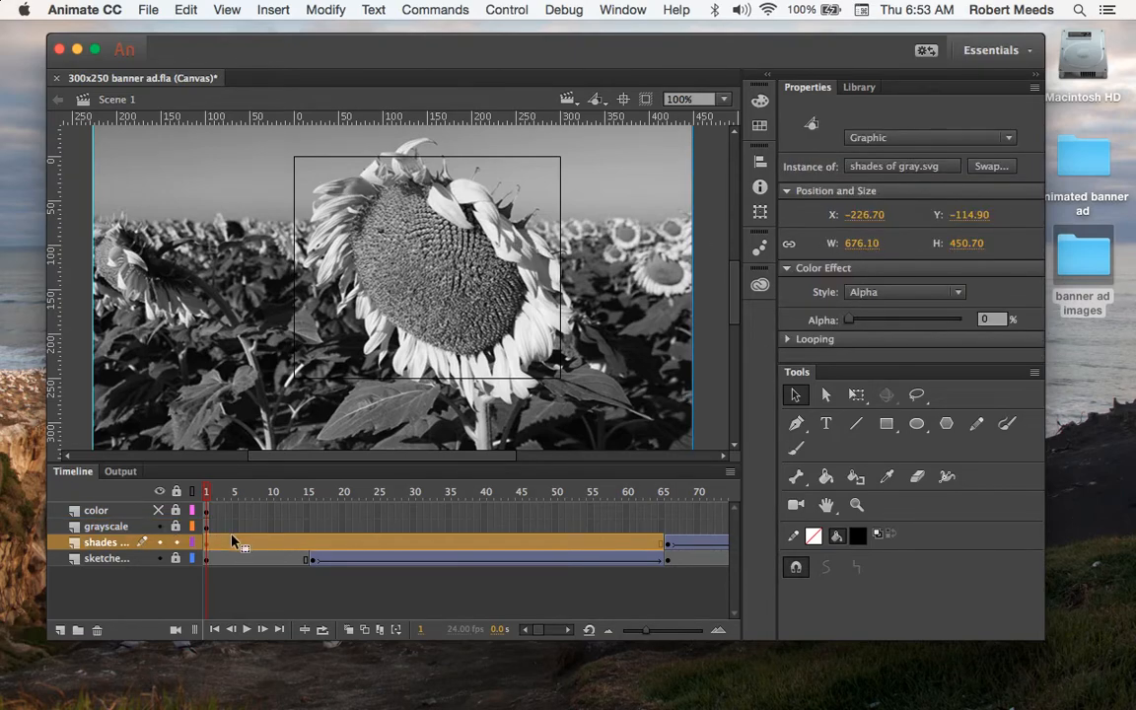
{"action": "left_click", "coordinate": [177, 534]}
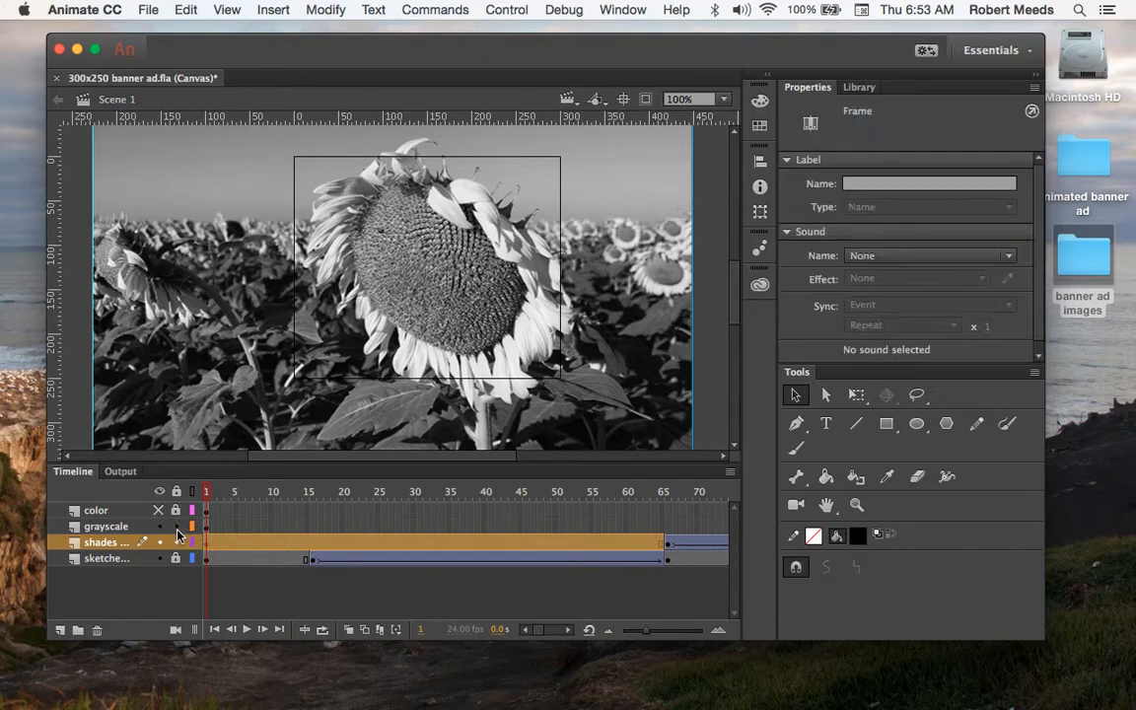
{"action": "left_click", "coordinate": [180, 527]}
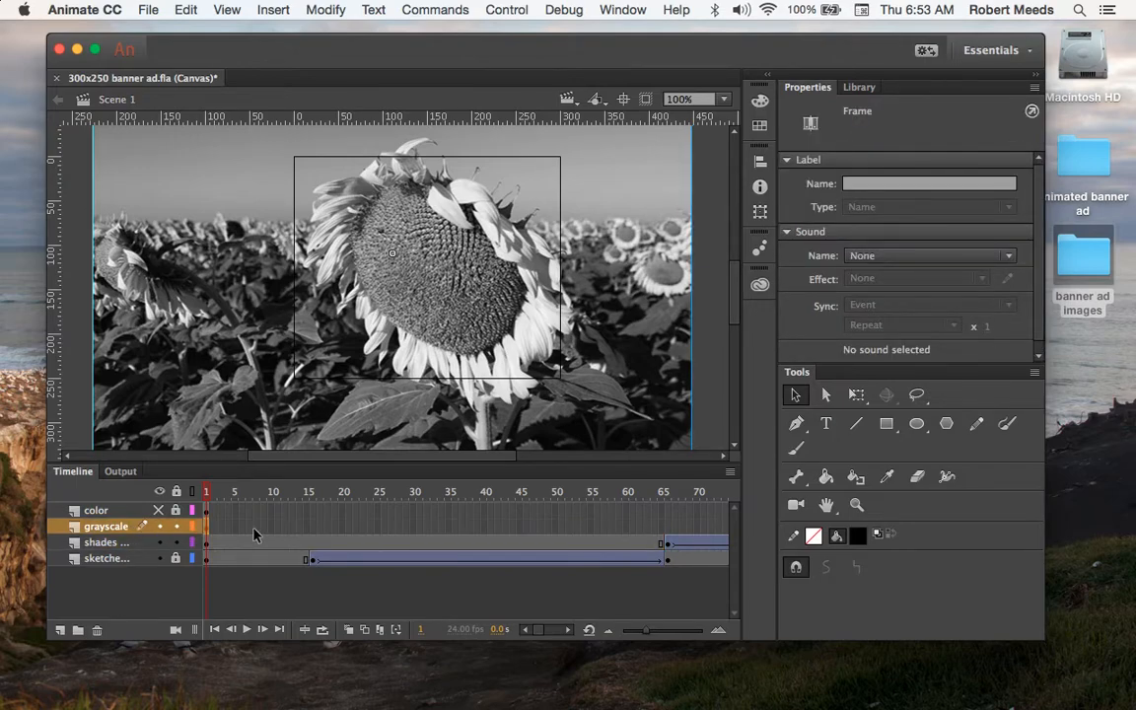
{"action": "left_click", "coordinate": [408, 296]}
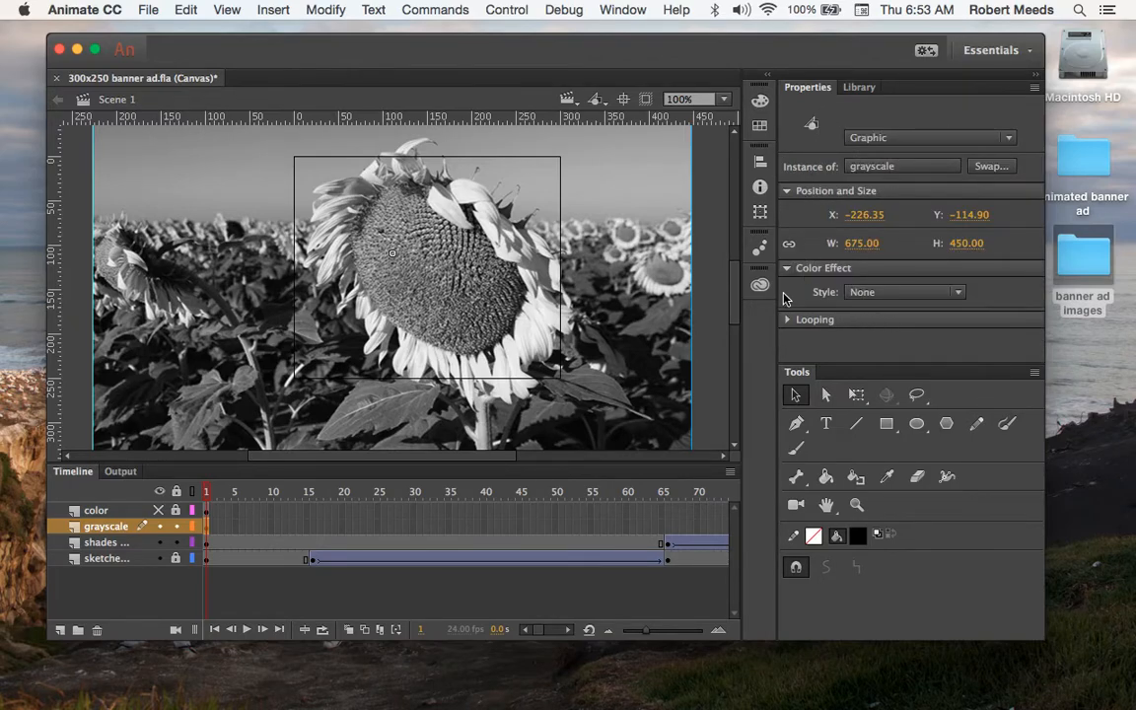
{"action": "left_click", "coordinate": [957, 293]}
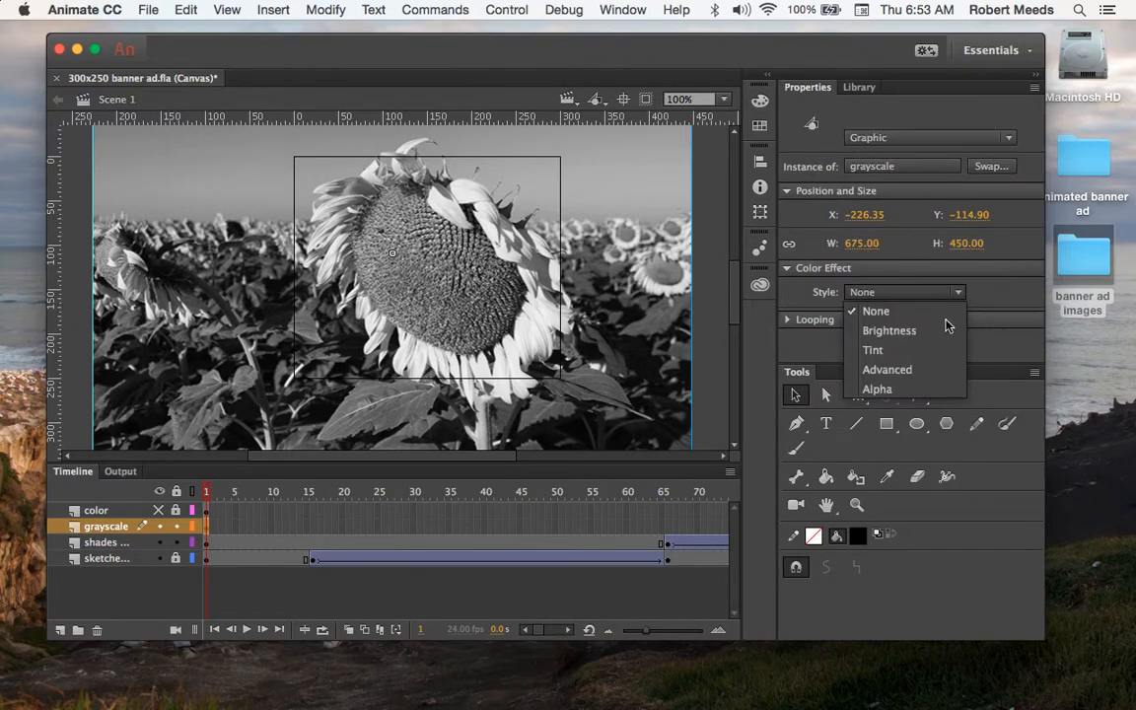
{"action": "left_click", "coordinate": [918, 388]}
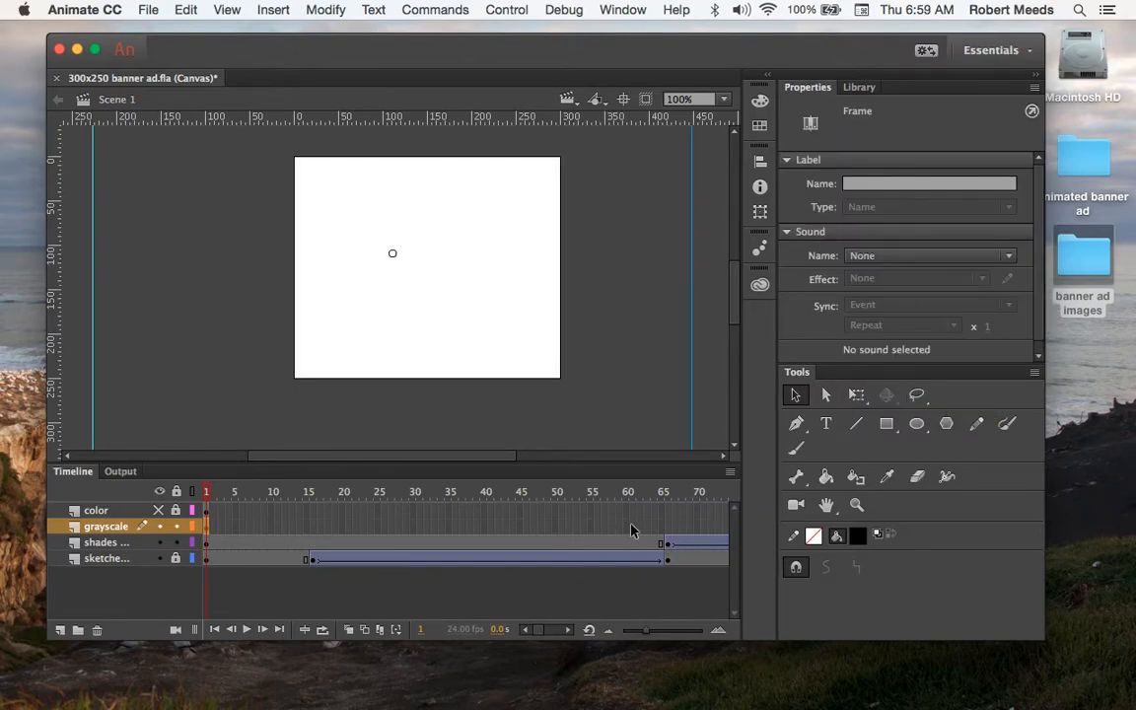
Step: Insert a keyframe at frame 116 on the grayscale layer
{"action": "scroll", "coordinate": [631, 531], "scroll_direction": "right", "scroll_amount": 10}
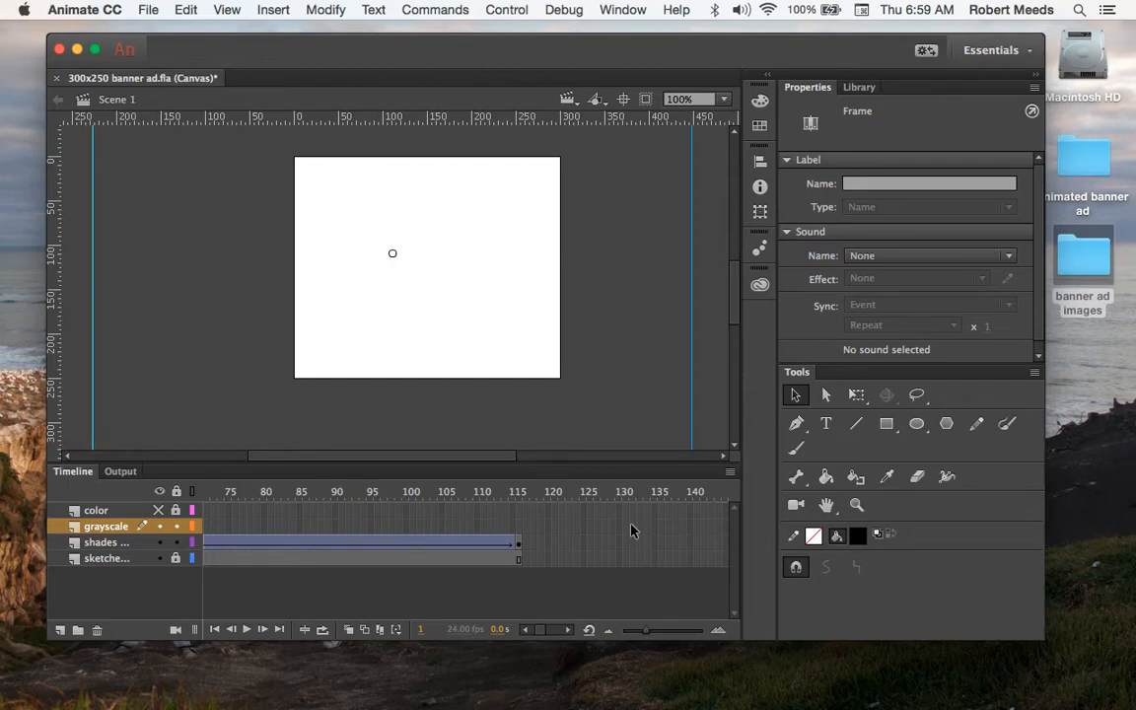
{"action": "left_click", "coordinate": [518, 526]}
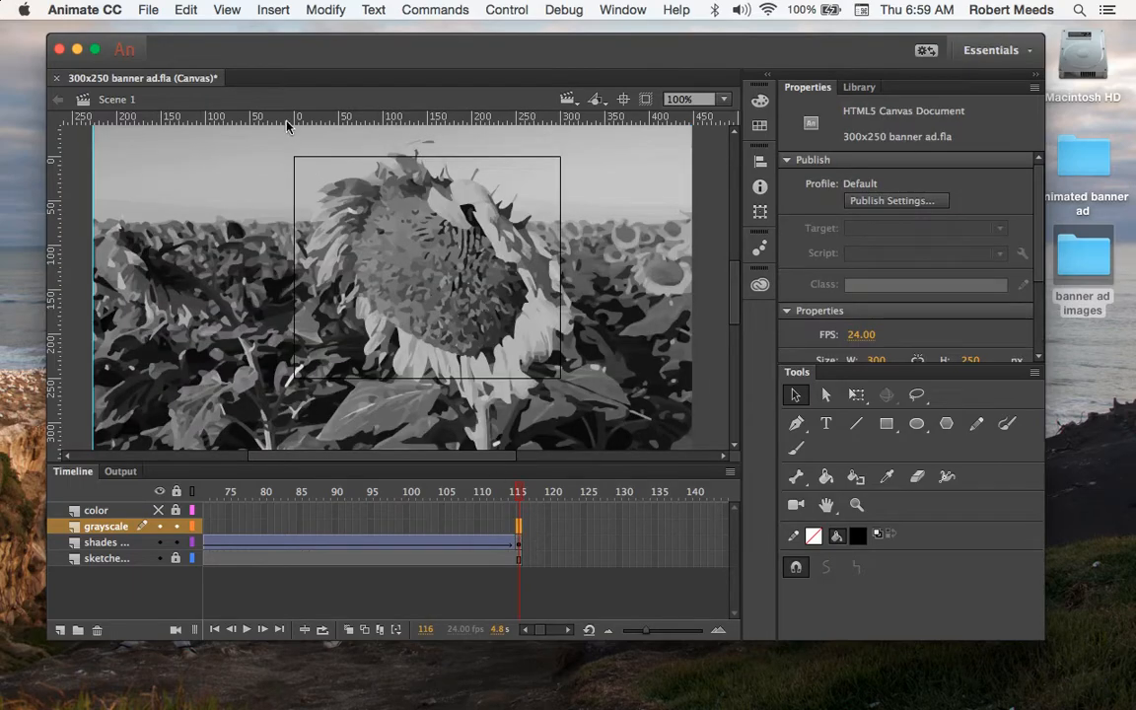
{"action": "left_click", "coordinate": [272, 10]}
{"action": "mouse_move", "coordinate": [277, 119]}
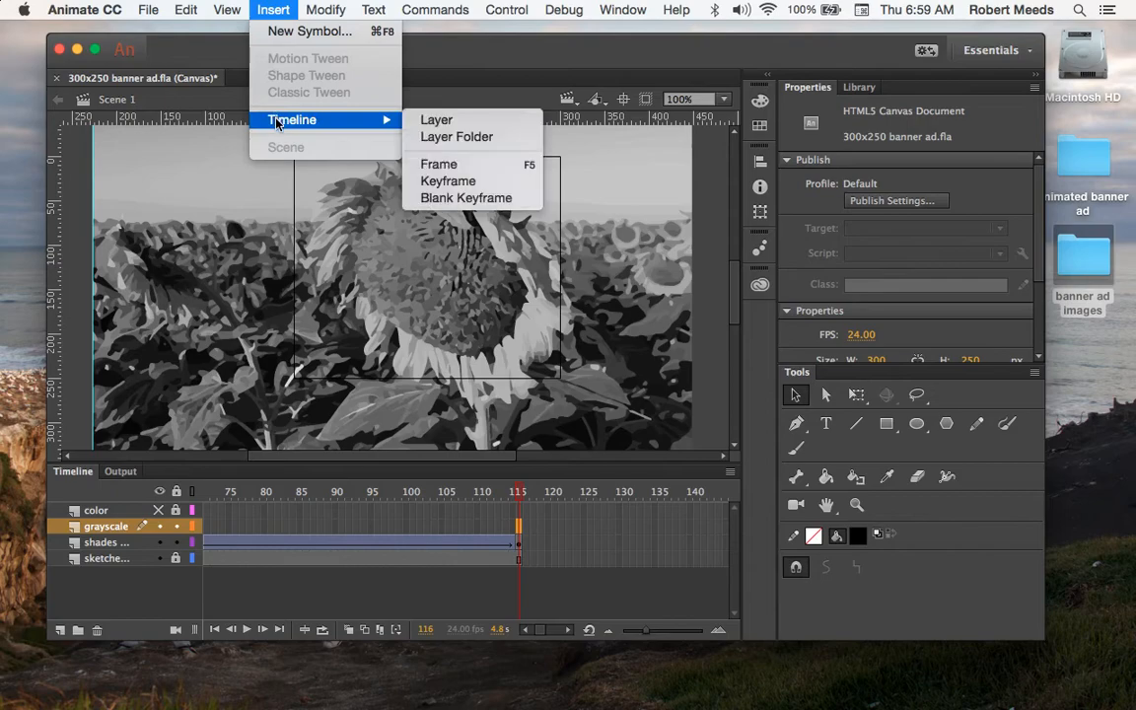
{"action": "left_click", "coordinate": [448, 181]}
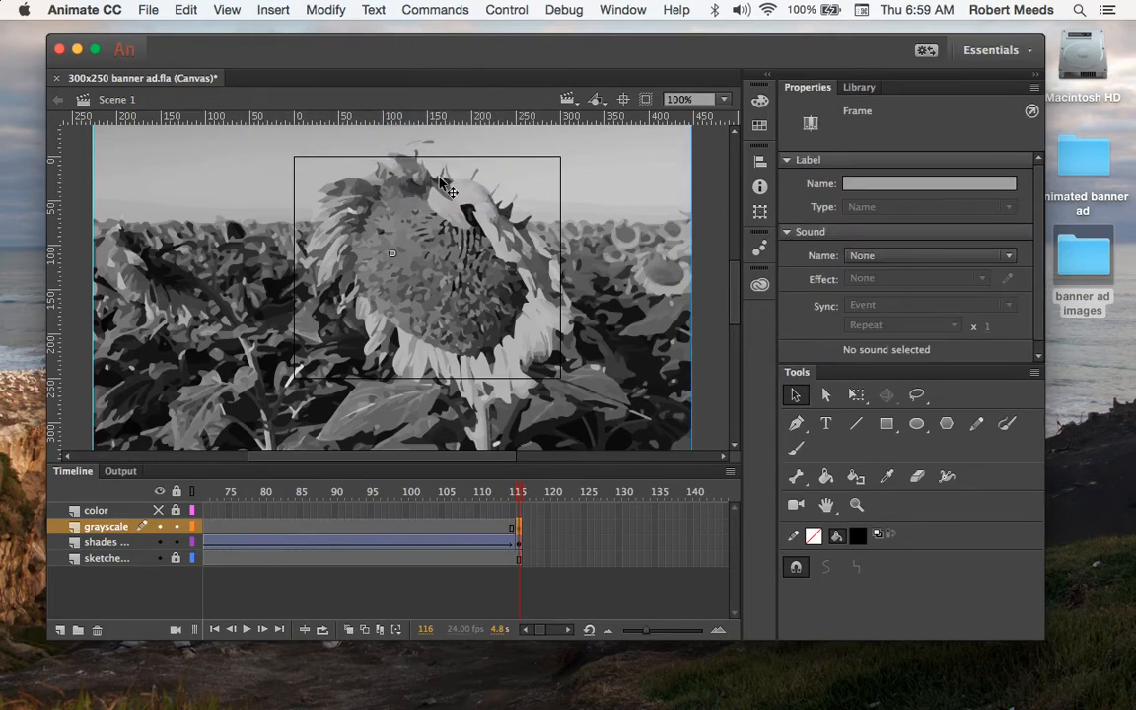
Step: Insert a keyframe at frame 166 on the grayscale layer and set its image's alpha to 100% there
{"action": "scroll", "coordinate": [635, 534], "scroll_direction": "right", "scroll_amount": 10}
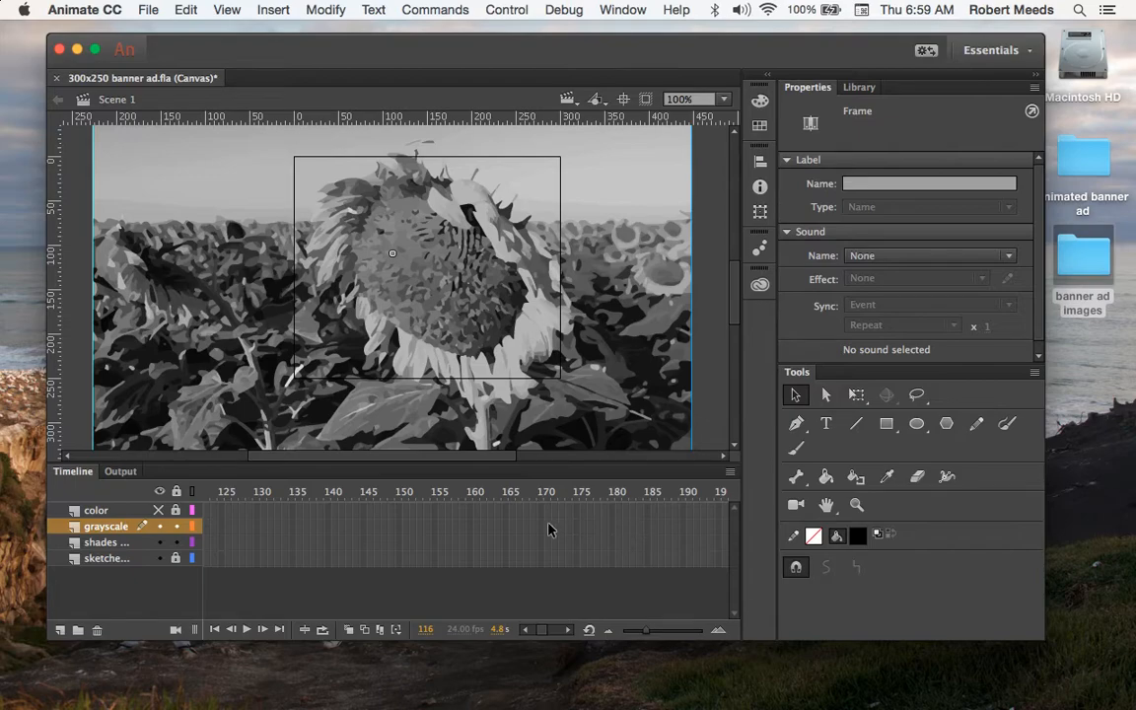
{"action": "left_click", "coordinate": [511, 529]}
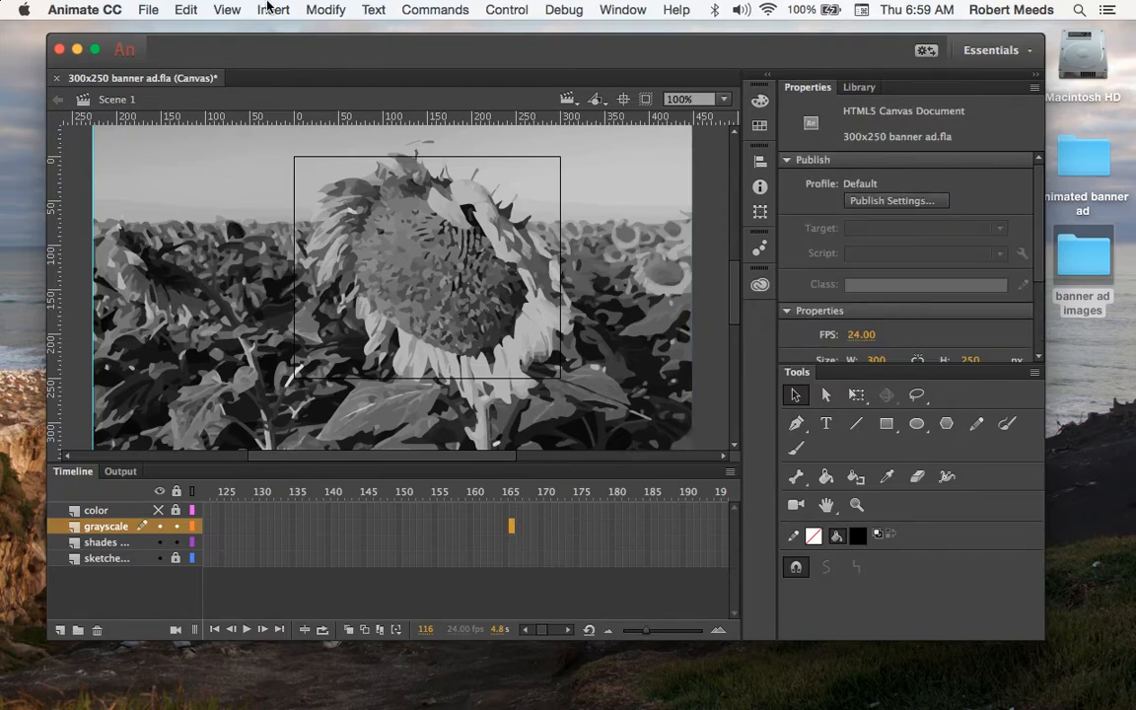
{"action": "left_click", "coordinate": [268, 8]}
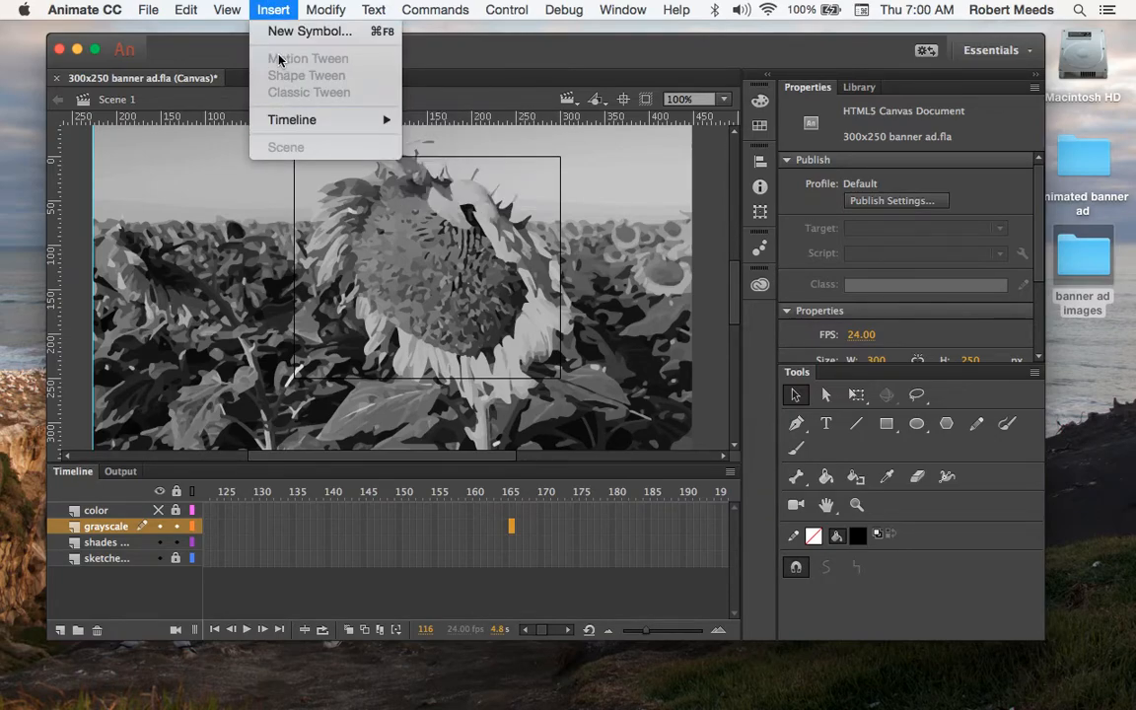
{"action": "mouse_move", "coordinate": [288, 123]}
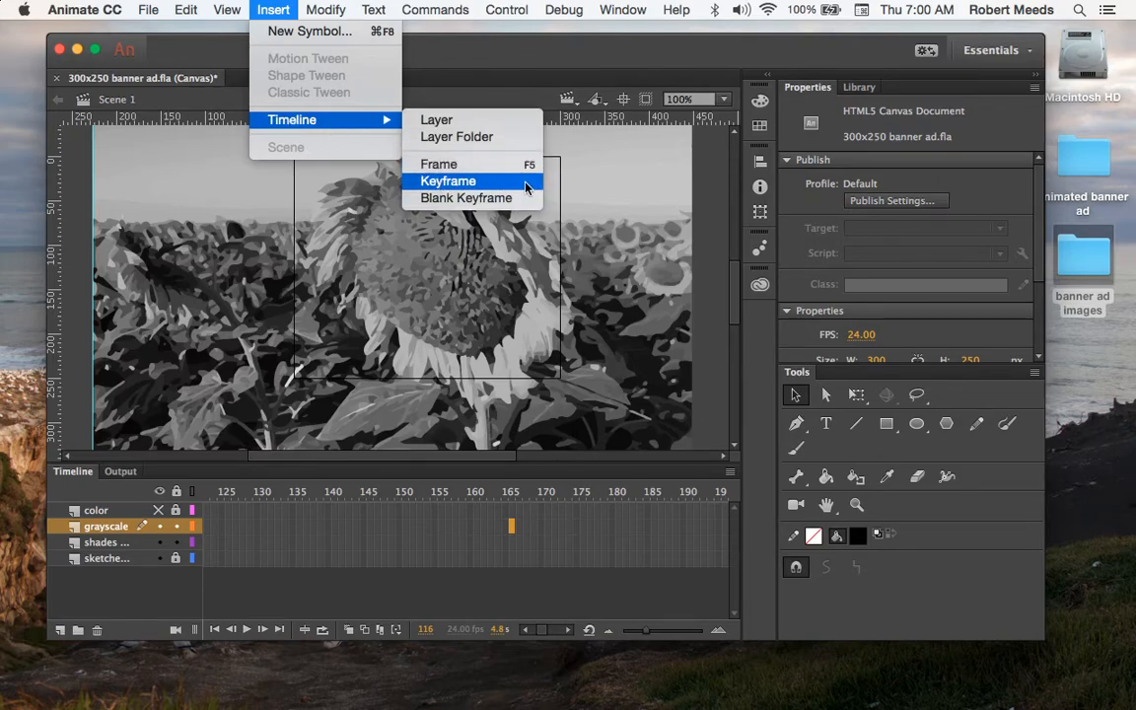
{"action": "left_click", "coordinate": [447, 184]}
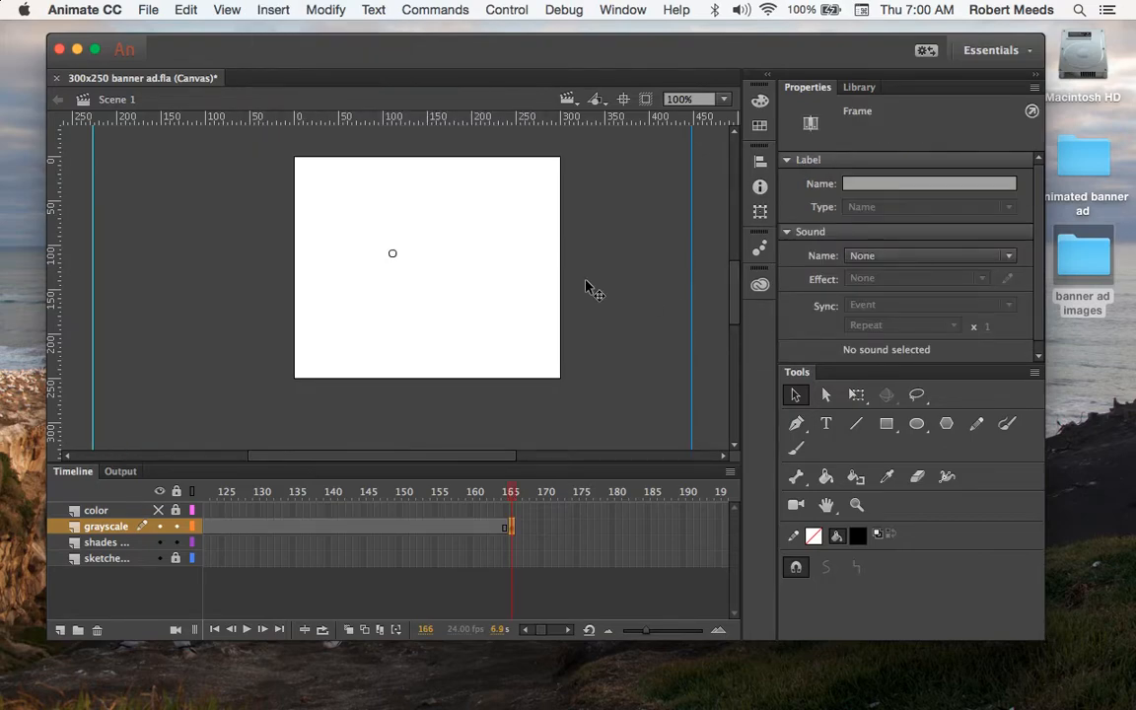
{"action": "left_click", "coordinate": [475, 258]}
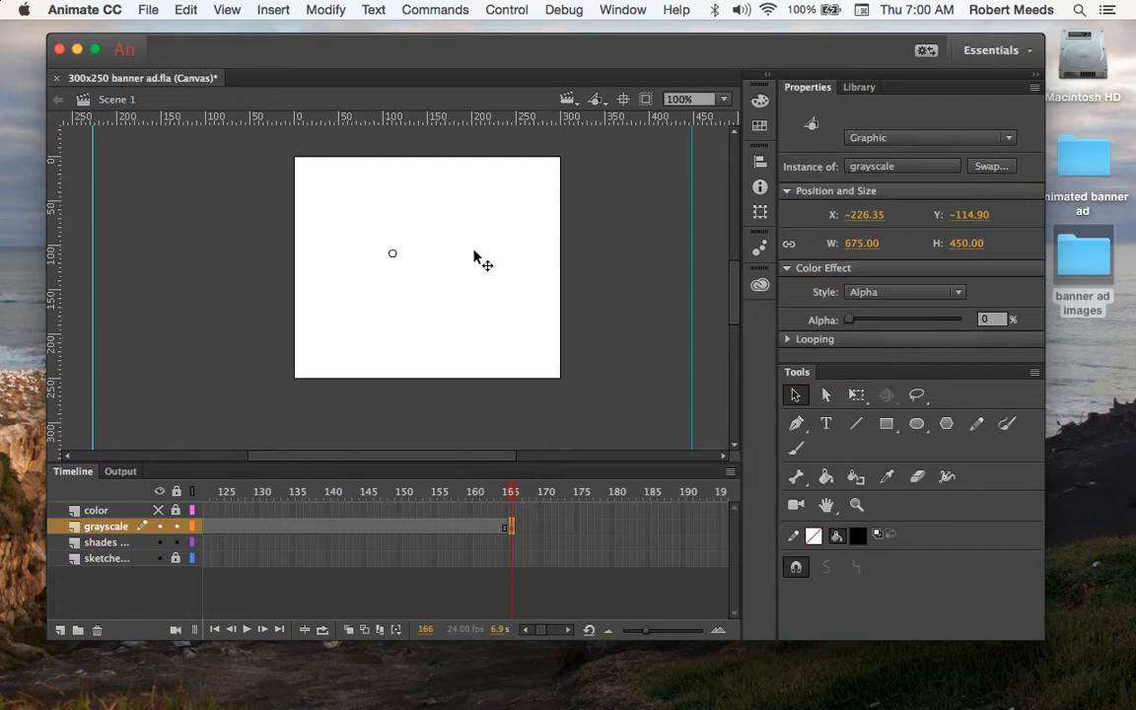
{"action": "left_click_drag", "start_coordinate": [850, 321], "coordinate": [972, 321]}
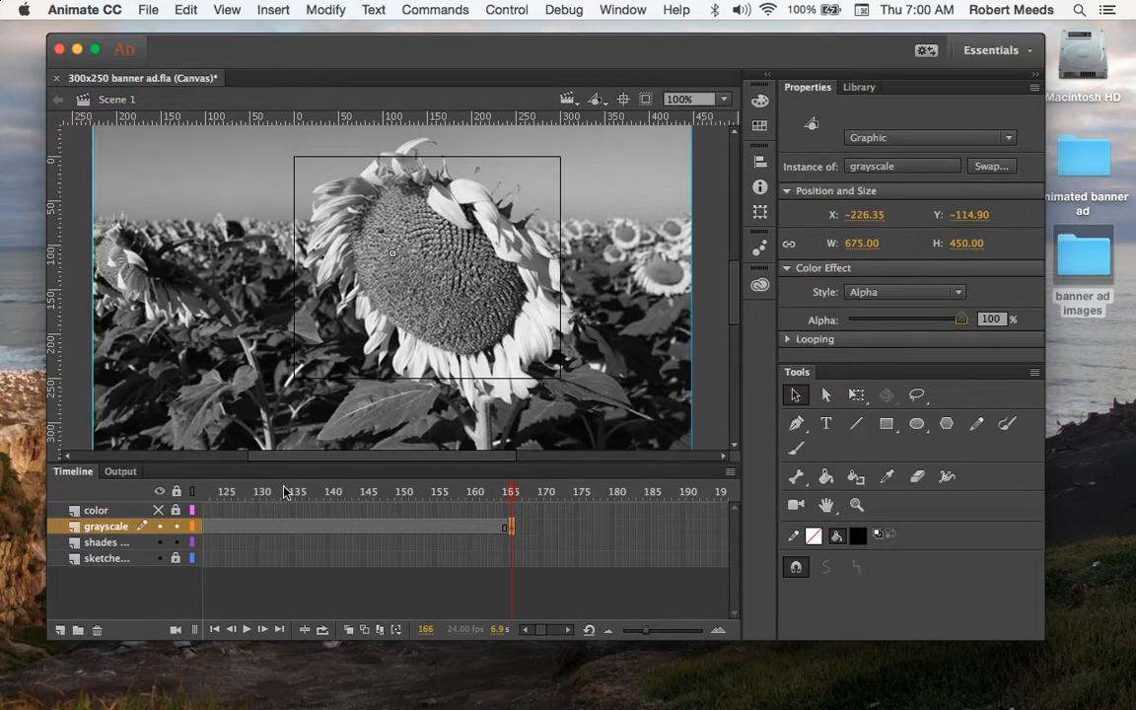
Step: Create a classic tween between the grayscale layer's keyframes at frames 116 and 166, and scrub through the fade
{"action": "left_click", "coordinate": [263, 530]}
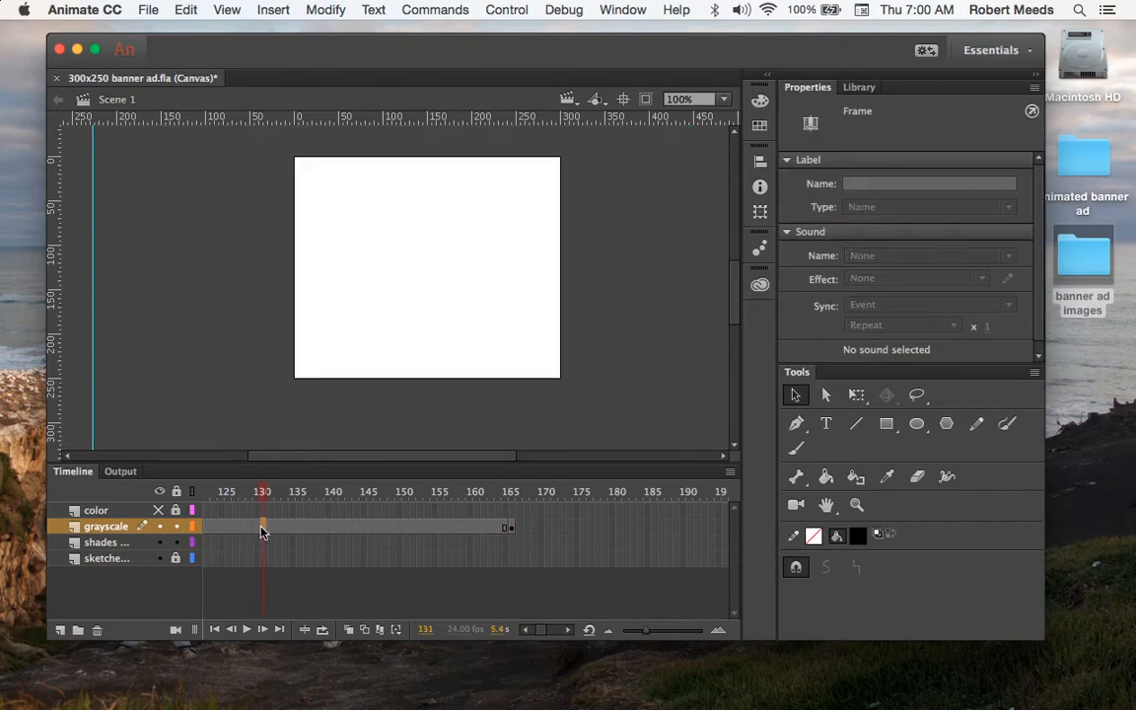
{"action": "left_click", "coordinate": [274, 9]}
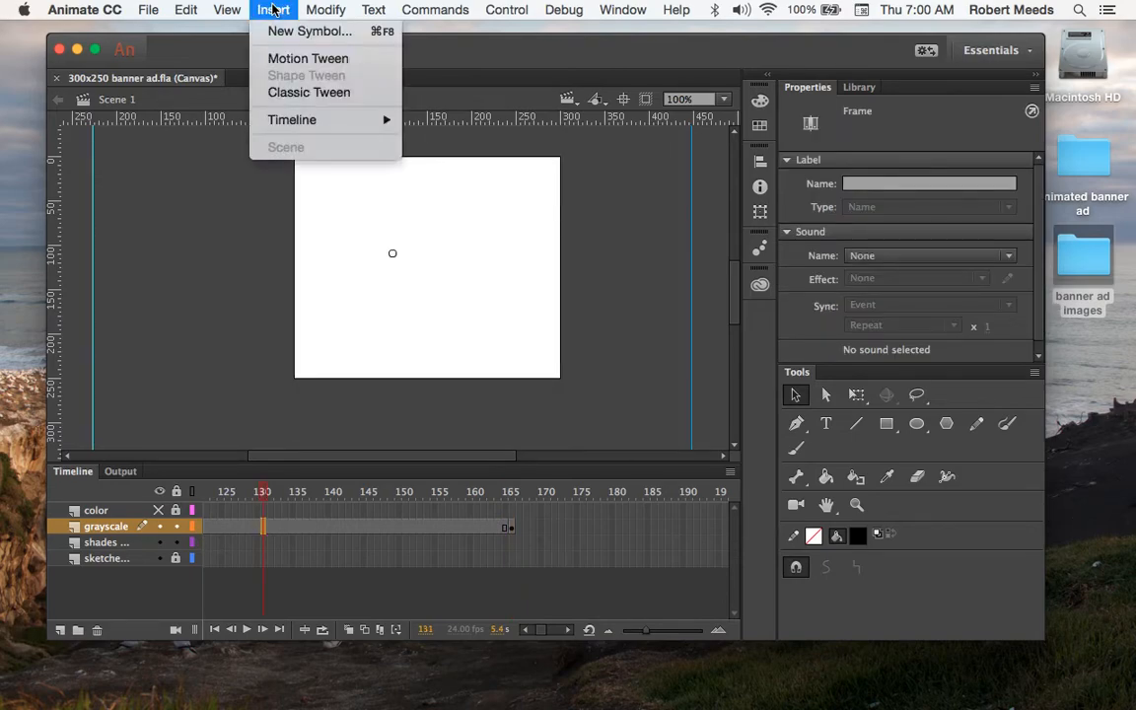
{"action": "left_click", "coordinate": [291, 93]}
{"action": "mouse_move", "coordinate": [264, 490]}
{"action": "left_mouse_down"}
{"action": "mouse_move", "coordinate": [196, 480]}
{"action": "mouse_move", "coordinate": [423, 497]}
{"action": "mouse_move", "coordinate": [369, 497]}
{"action": "left_mouse_up"}
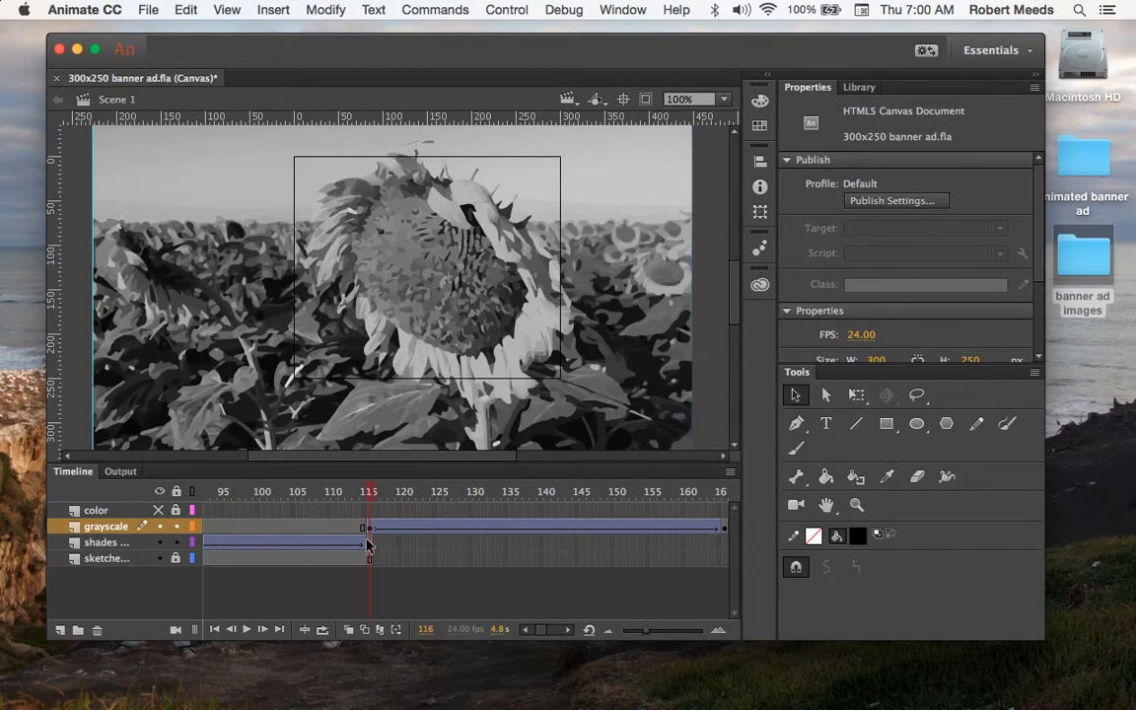
{"action": "left_click_drag", "start_coordinate": [374, 496], "coordinate": [716, 519]}
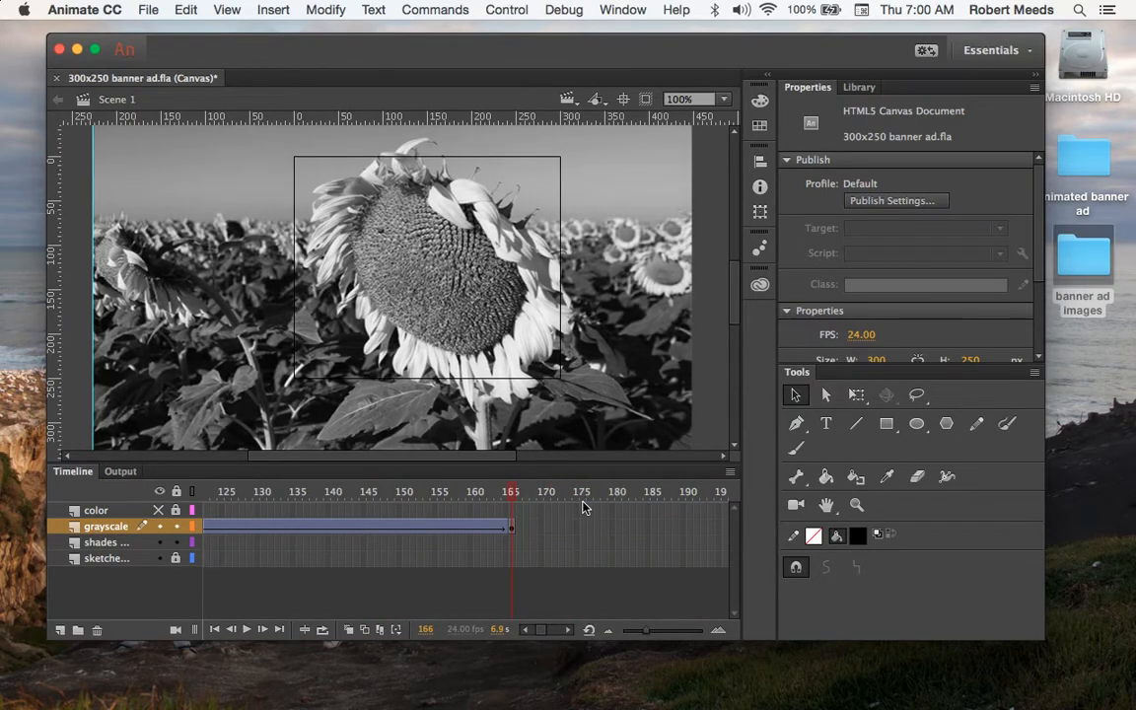
Step: Extend the shades of gray layer's frames to frame 166
{"action": "left_click", "coordinate": [511, 542]}
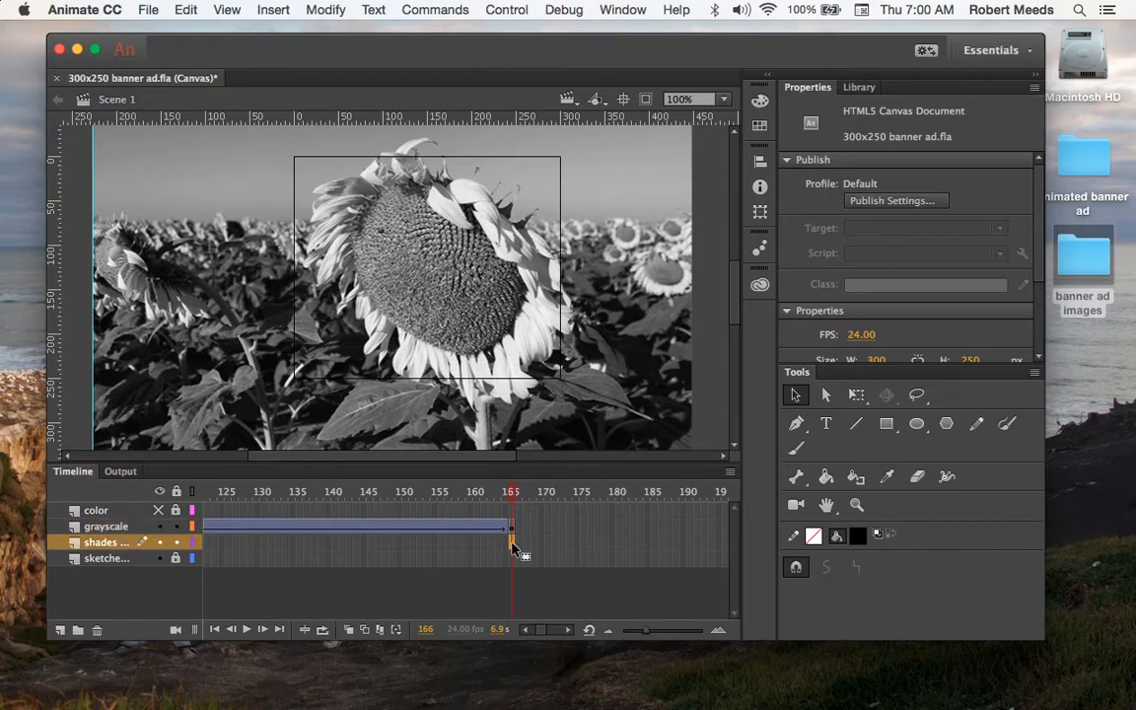
{"action": "left_click", "coordinate": [281, 11]}
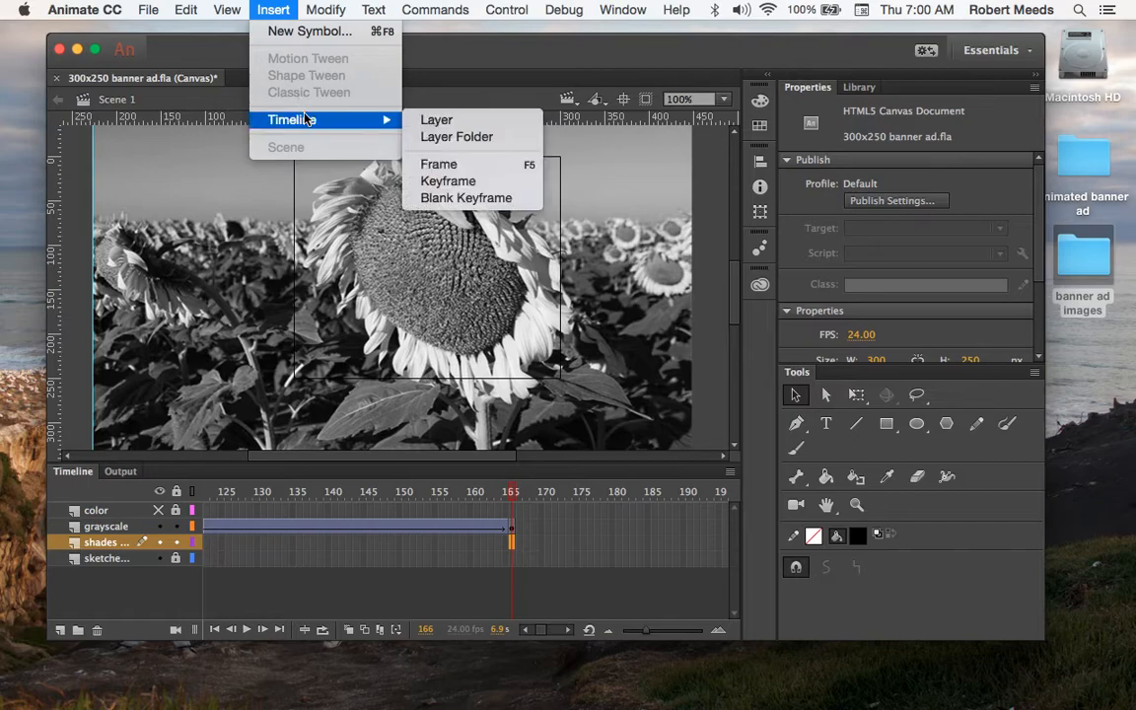
{"action": "left_click", "coordinate": [426, 166]}
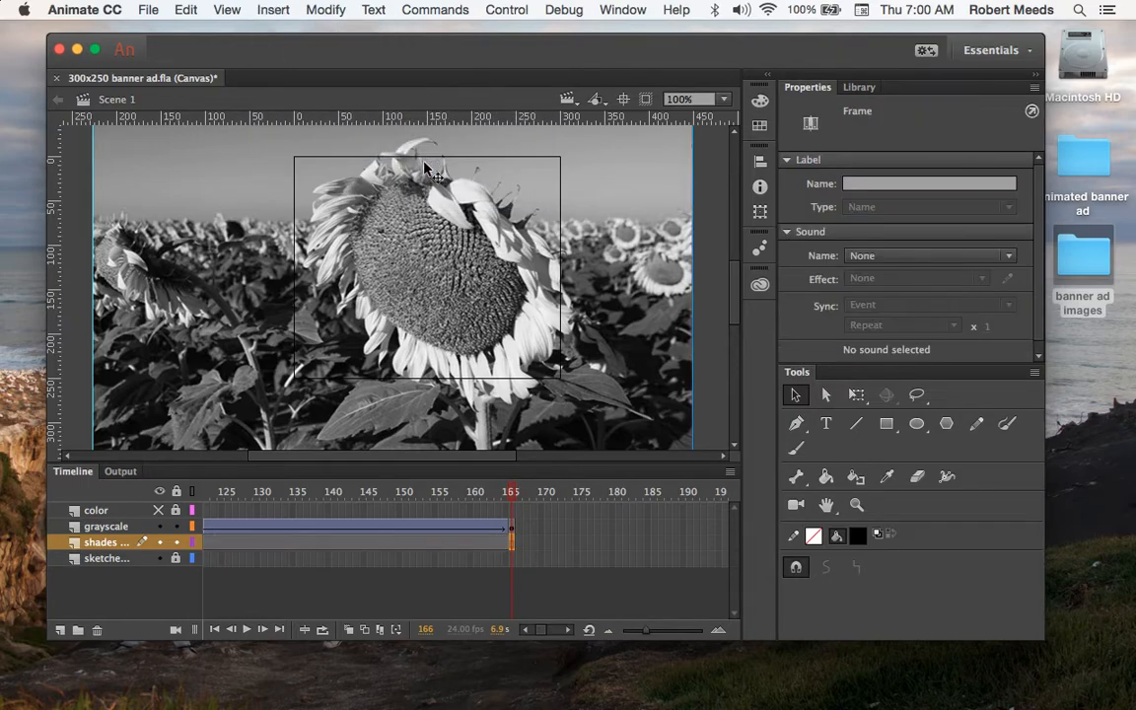
Step: Hide and re-show the grayscale layer at frame 166 to check the shades of gray image beneath it
{"action": "left_click", "coordinate": [160, 526]}
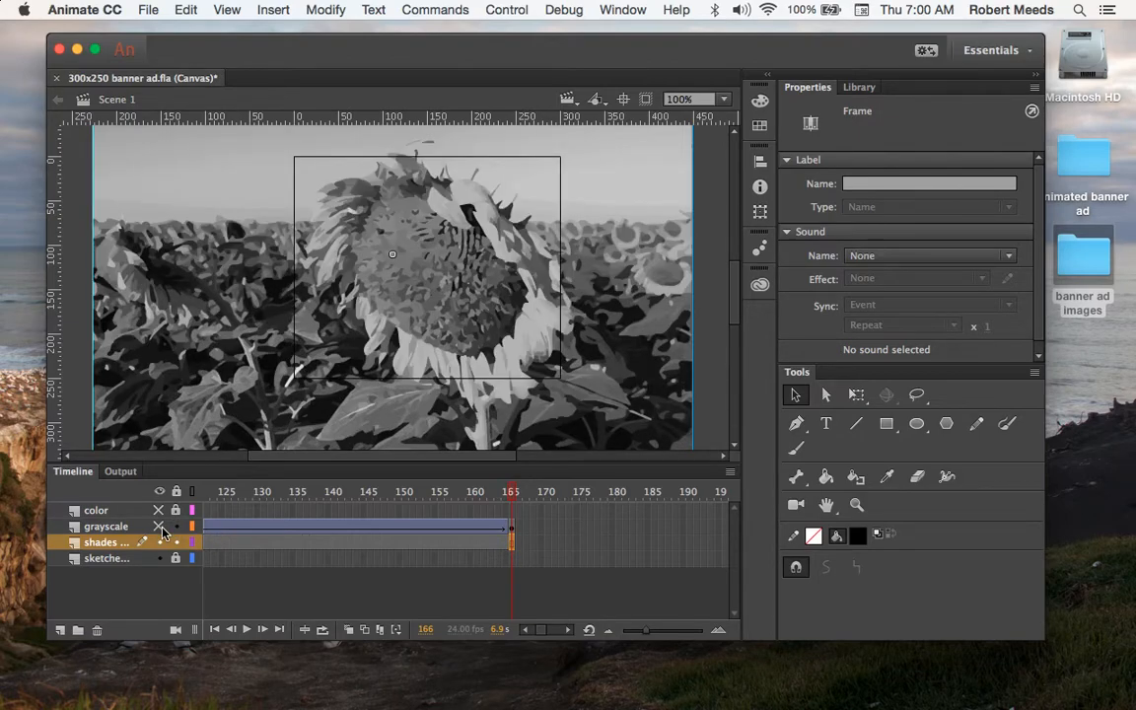
{"action": "left_click", "coordinate": [162, 529]}
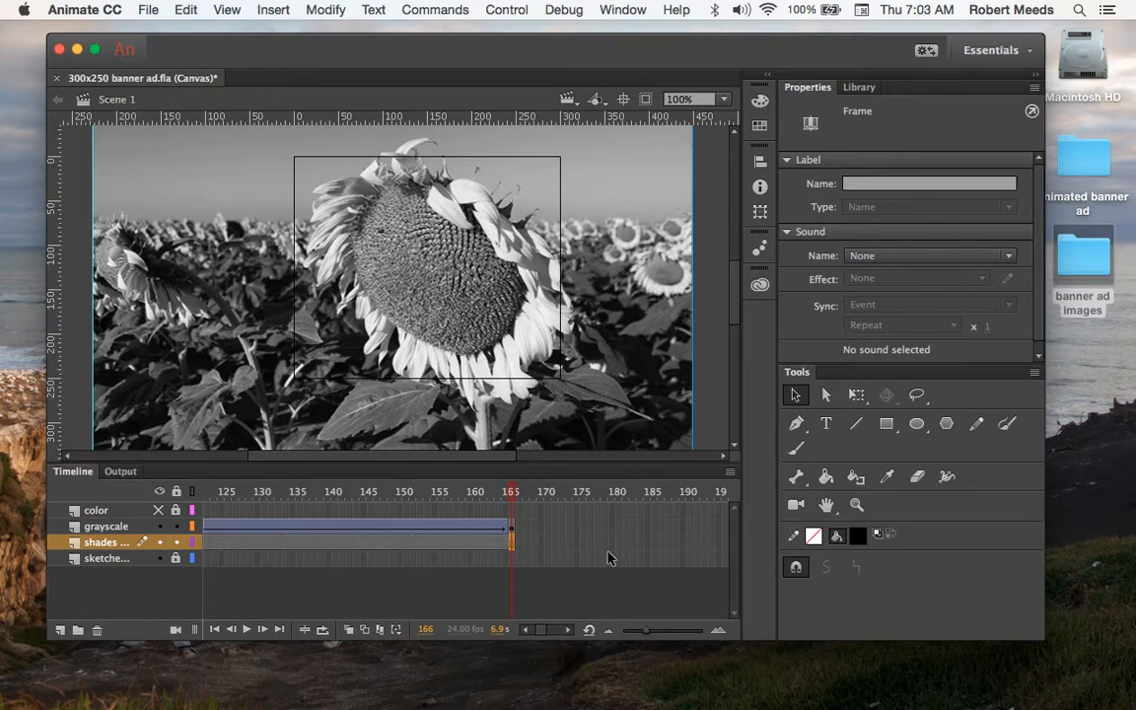
Step: Make the color layer visible and set its image's alpha to 0% at frame 1
{"action": "left_click_drag", "start_coordinate": [509, 492], "coordinate": [148, 484]}
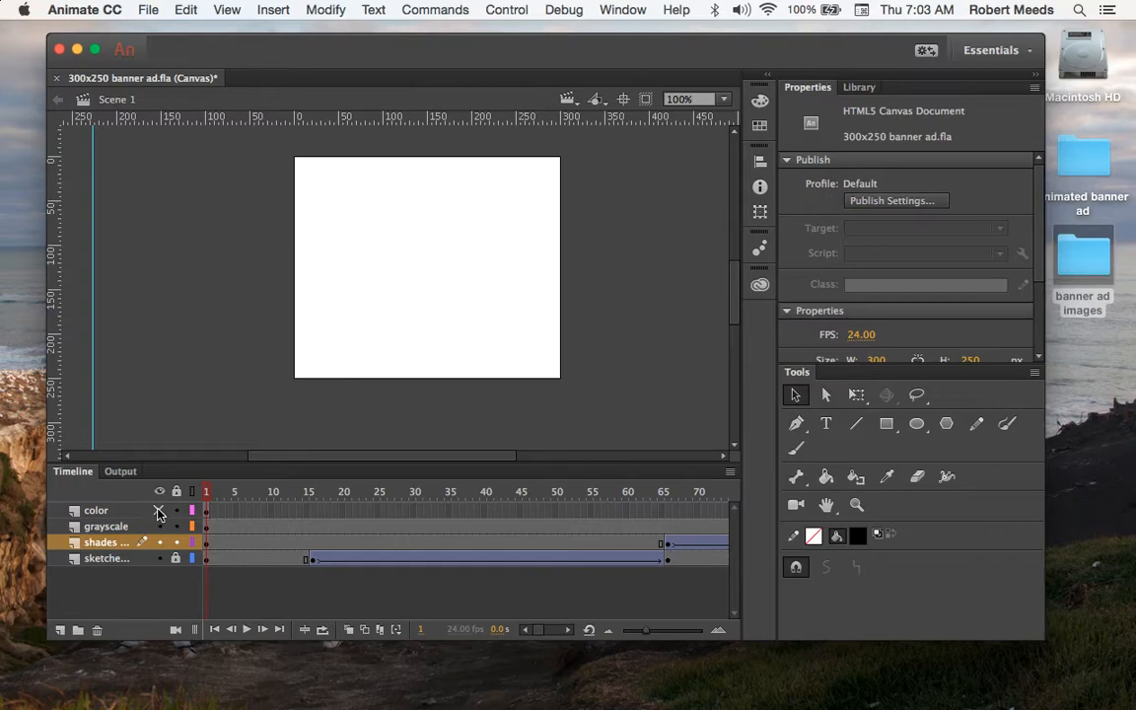
{"action": "left_click", "coordinate": [157, 512]}
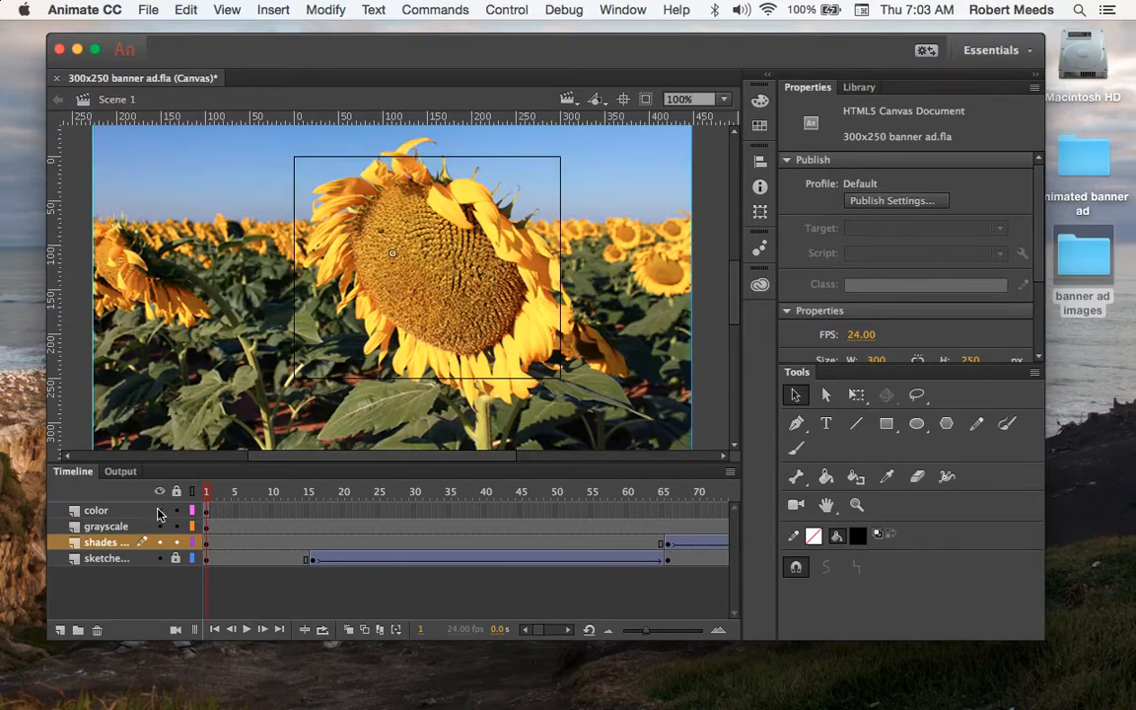
{"action": "left_click", "coordinate": [208, 512]}
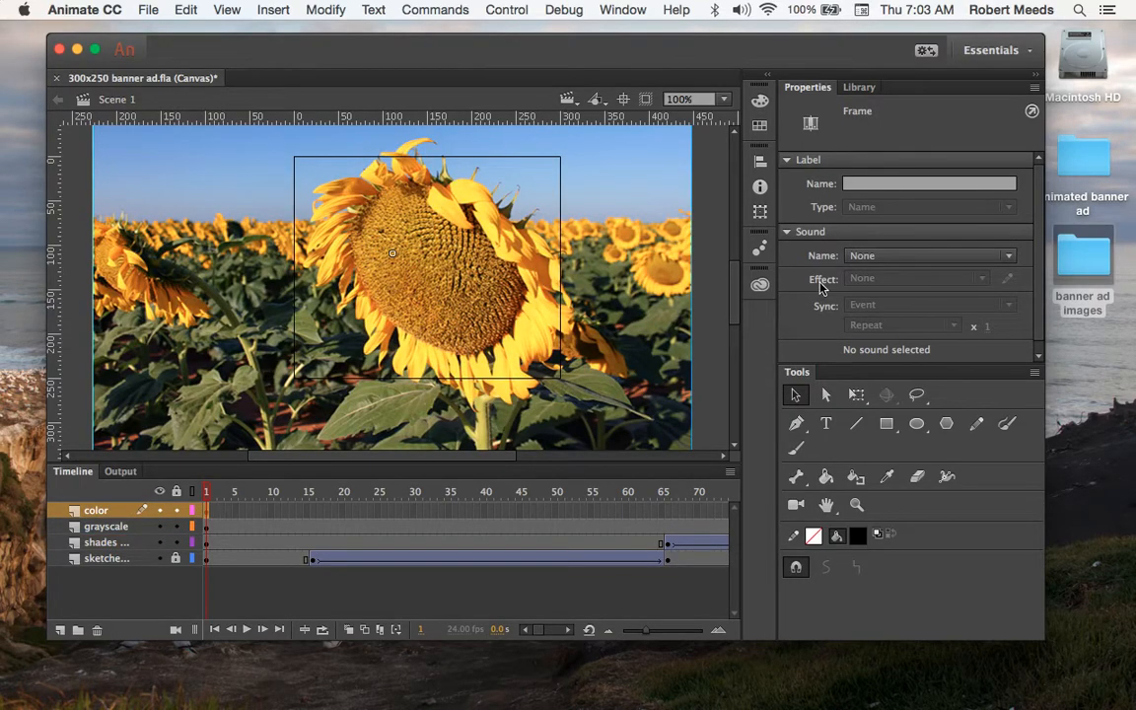
{"action": "left_click", "coordinate": [299, 174]}
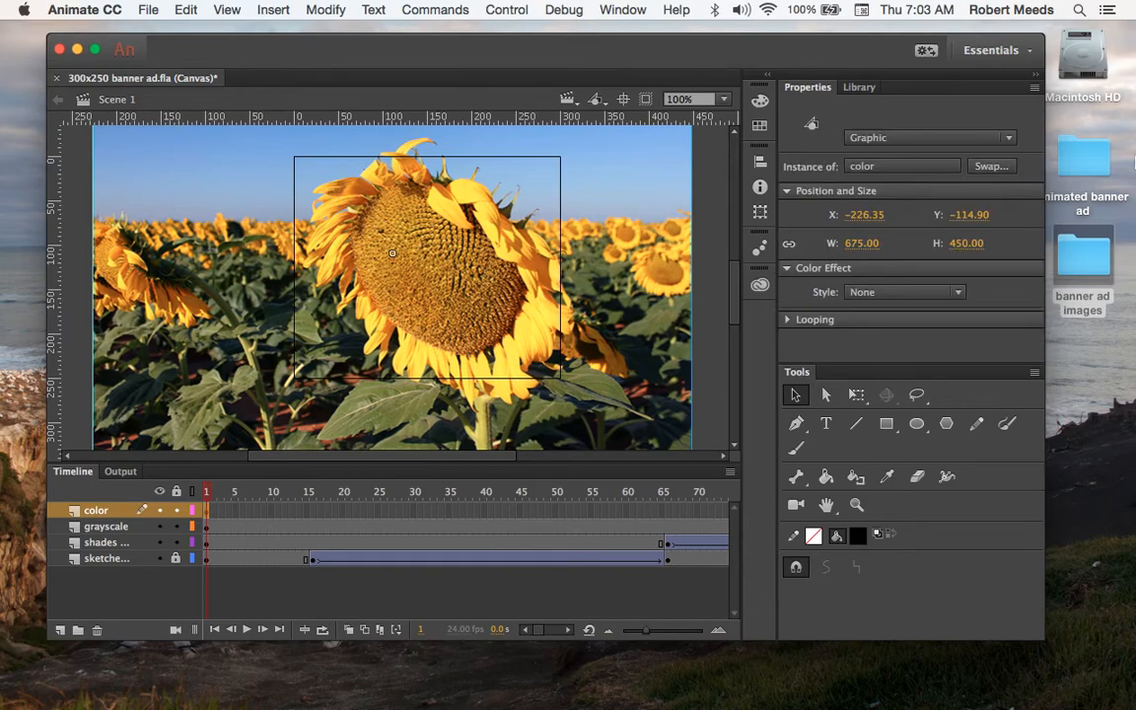
{"action": "left_click", "coordinate": [956, 292]}
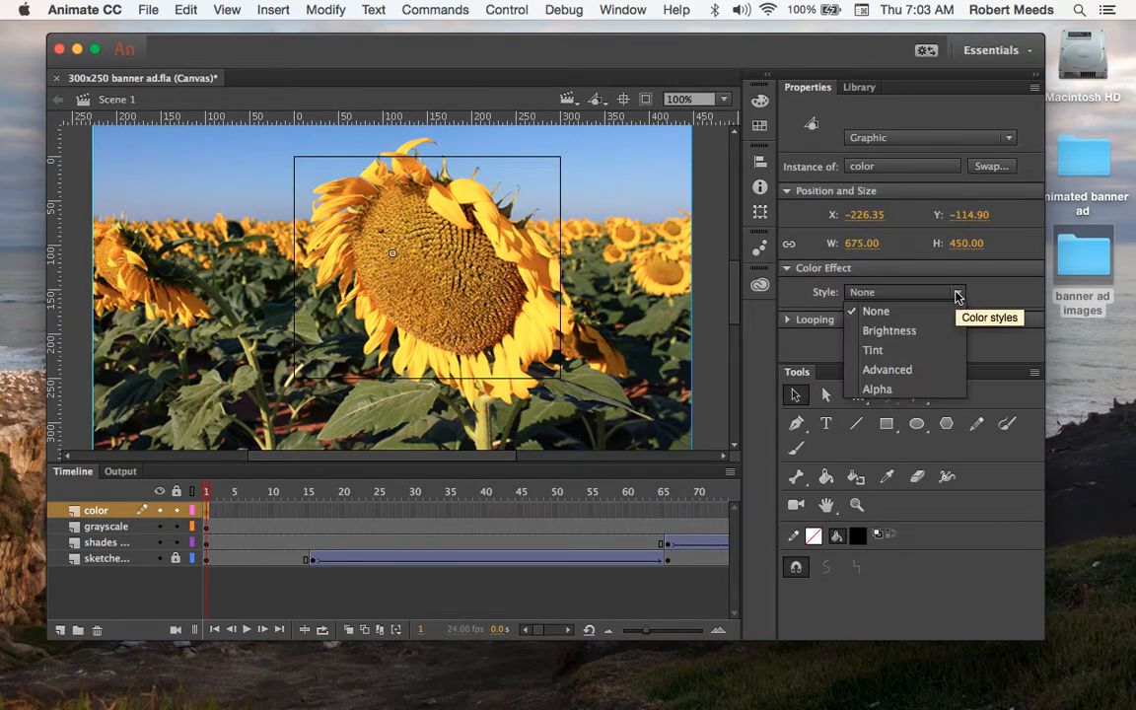
{"action": "left_click", "coordinate": [877, 390]}
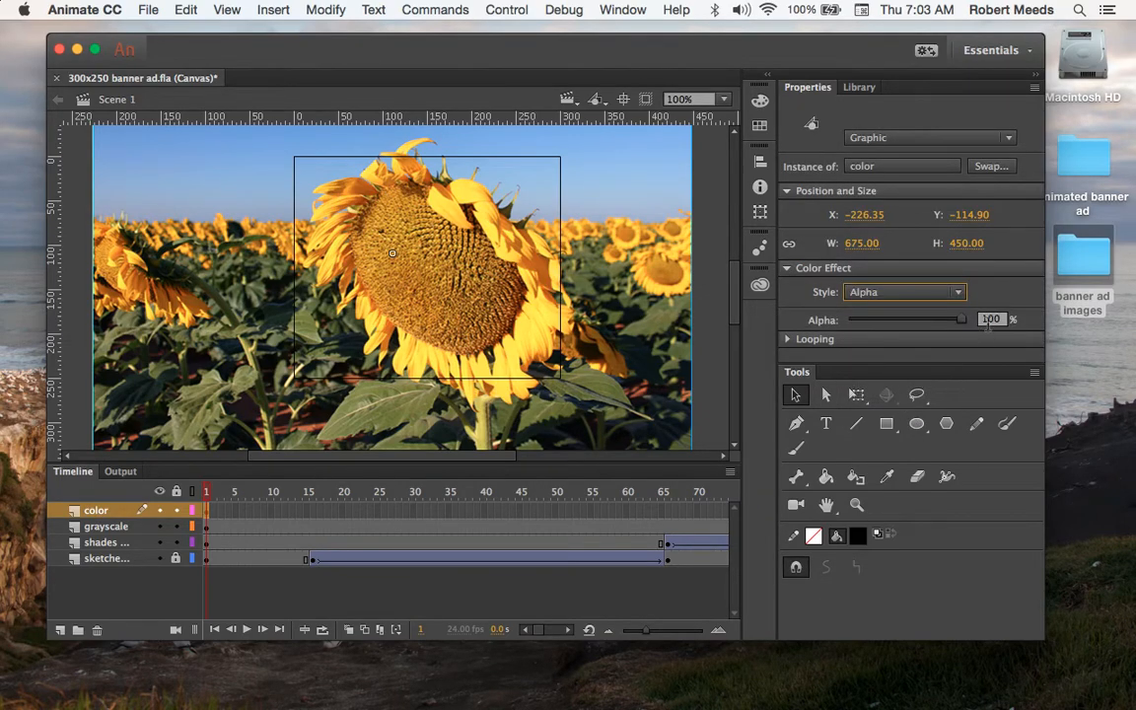
{"action": "left_click_drag", "start_coordinate": [964, 326], "coordinate": [763, 292]}
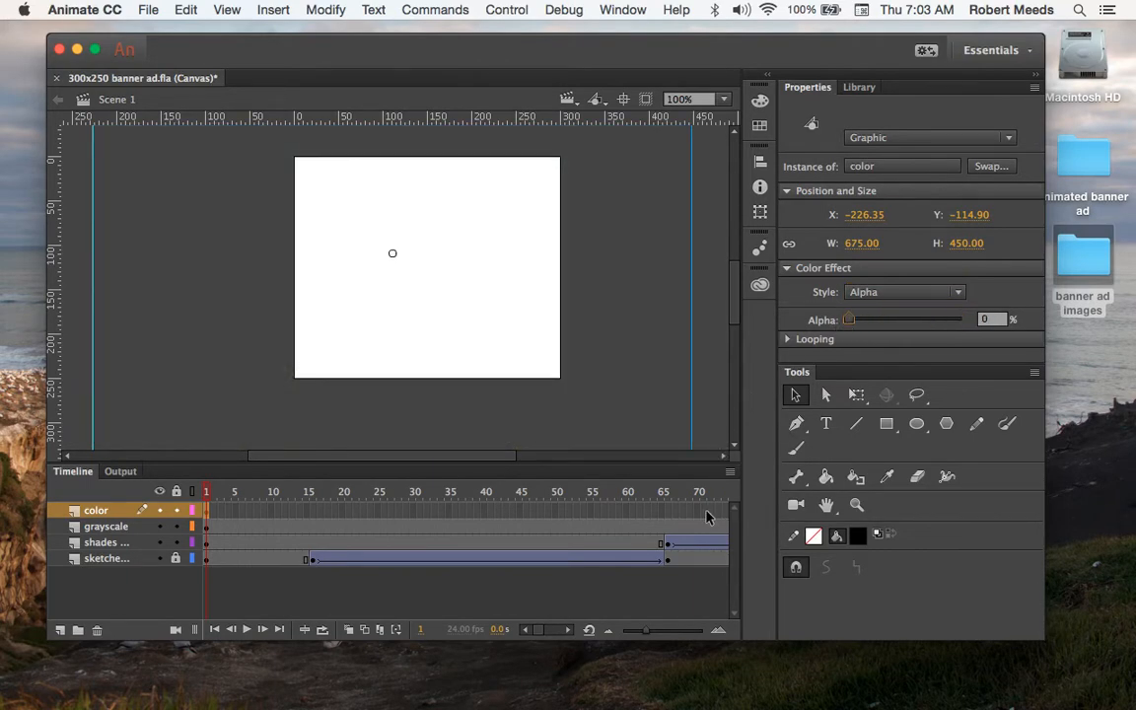
Step: Insert a keyframe at frame 166 on the color layer
{"action": "scroll", "coordinate": [707, 517], "scroll_direction": "right", "scroll_amount": 10}
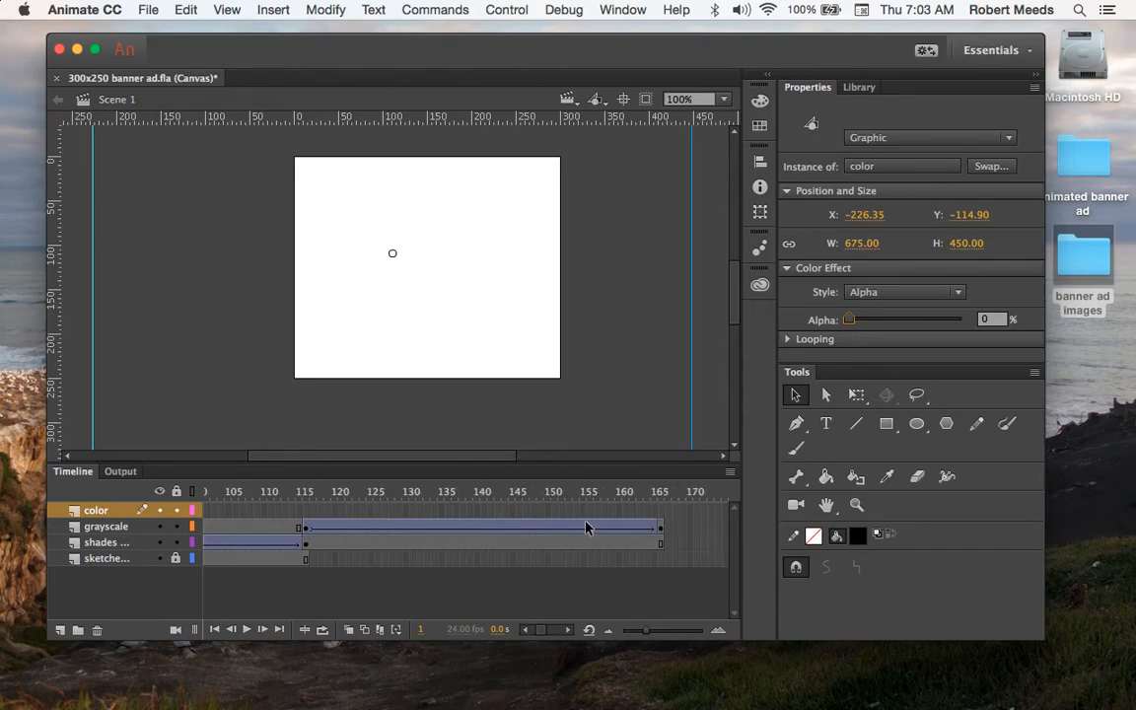
{"action": "left_click", "coordinate": [662, 511]}
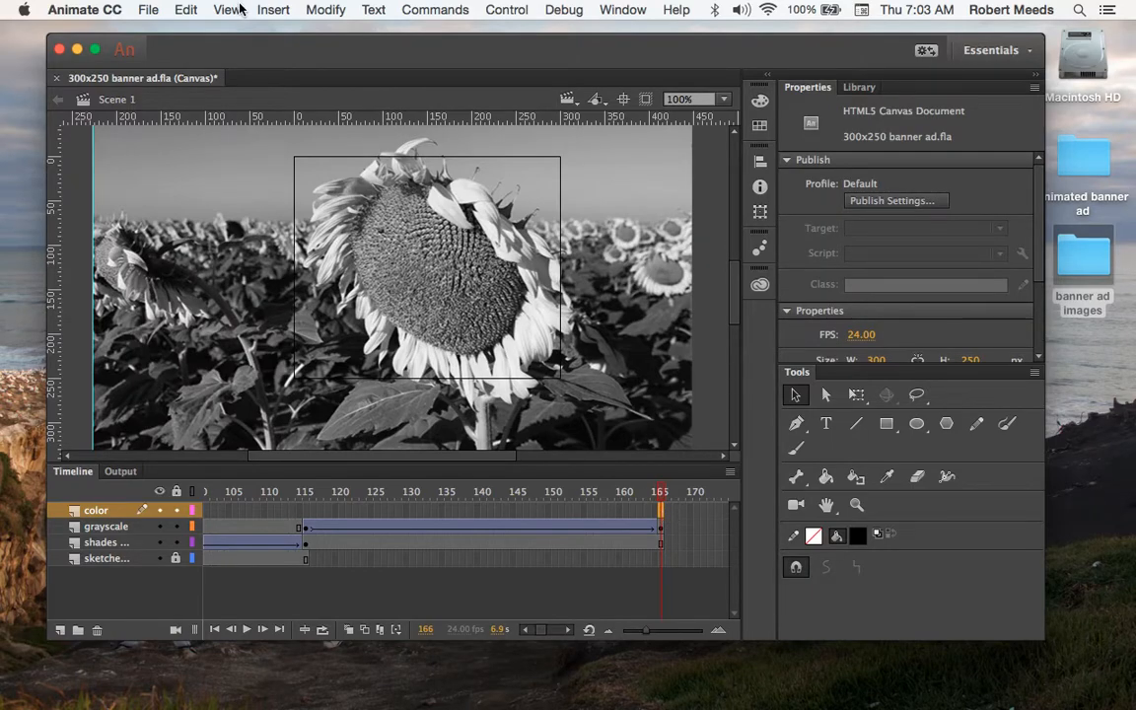
{"action": "left_click", "coordinate": [268, 9]}
{"action": "mouse_move", "coordinate": [381, 126]}
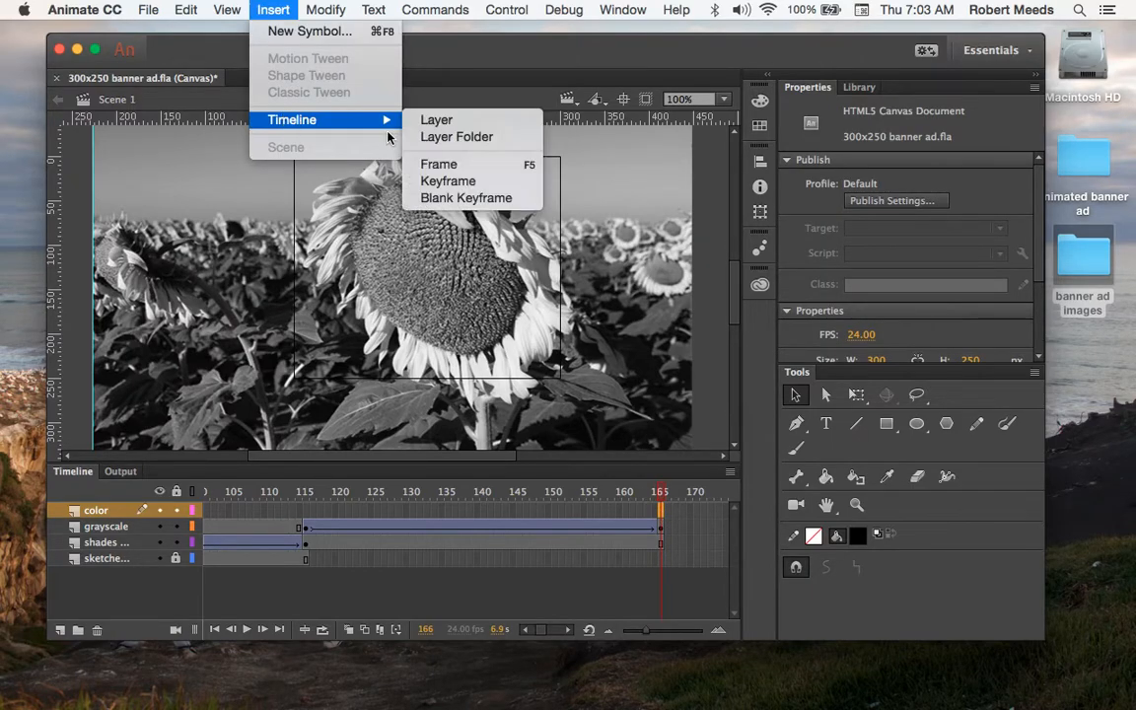
{"action": "left_click", "coordinate": [426, 181]}
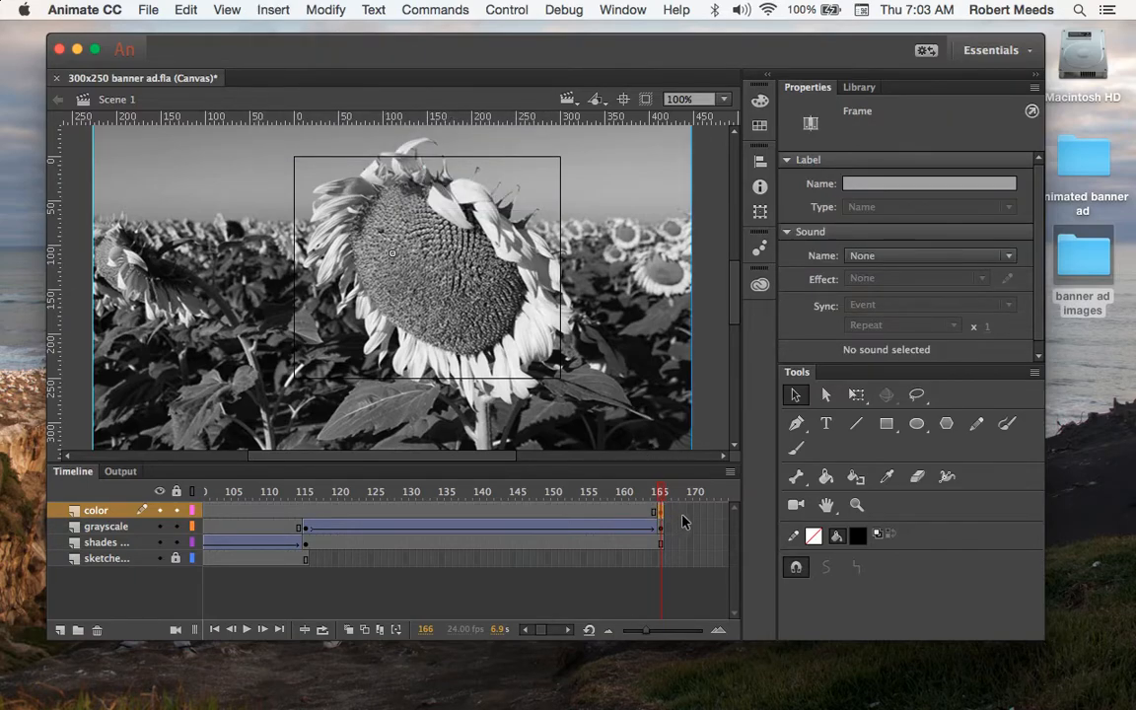
Step: Insert a keyframe at frame 216 on the color layer and set its image's alpha to 100% there
{"action": "scroll", "coordinate": [683, 521], "scroll_direction": "right", "scroll_amount": 5}
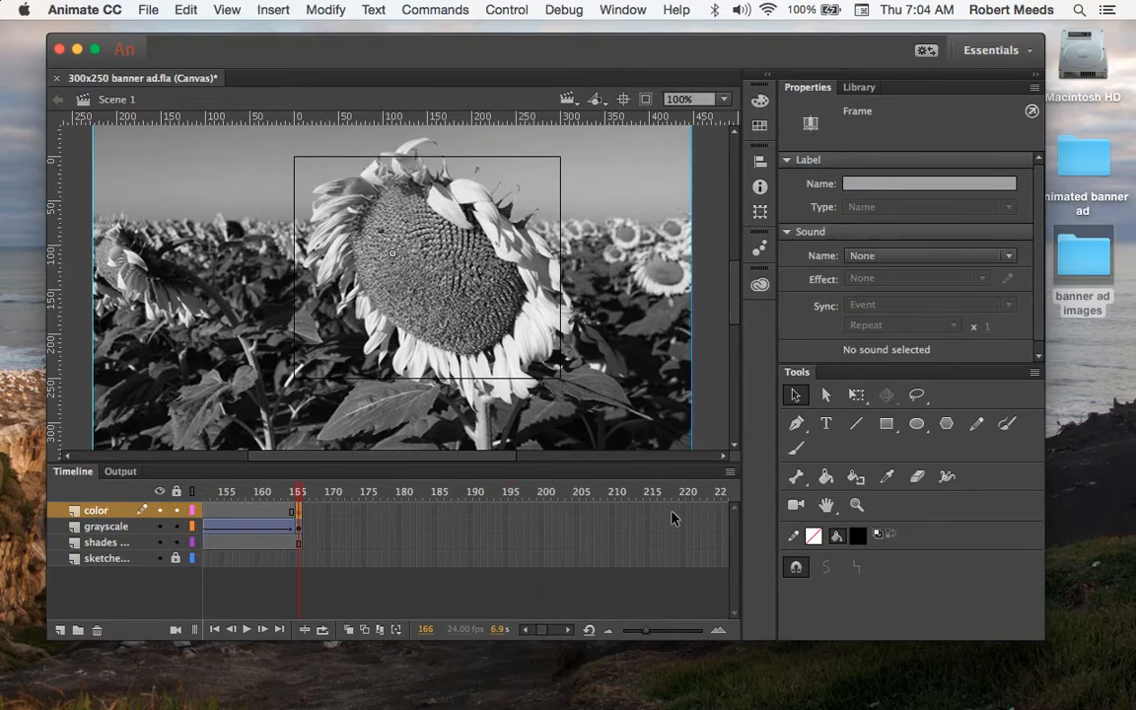
{"action": "left_click", "coordinate": [654, 511]}
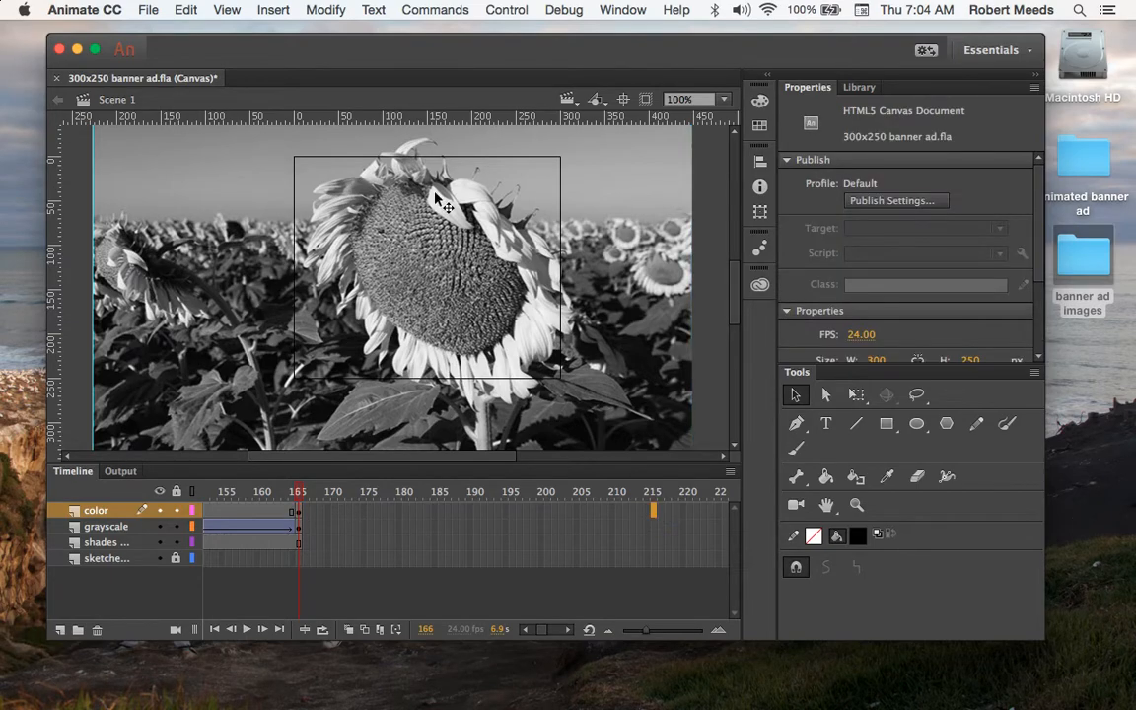
{"action": "left_click", "coordinate": [274, 10]}
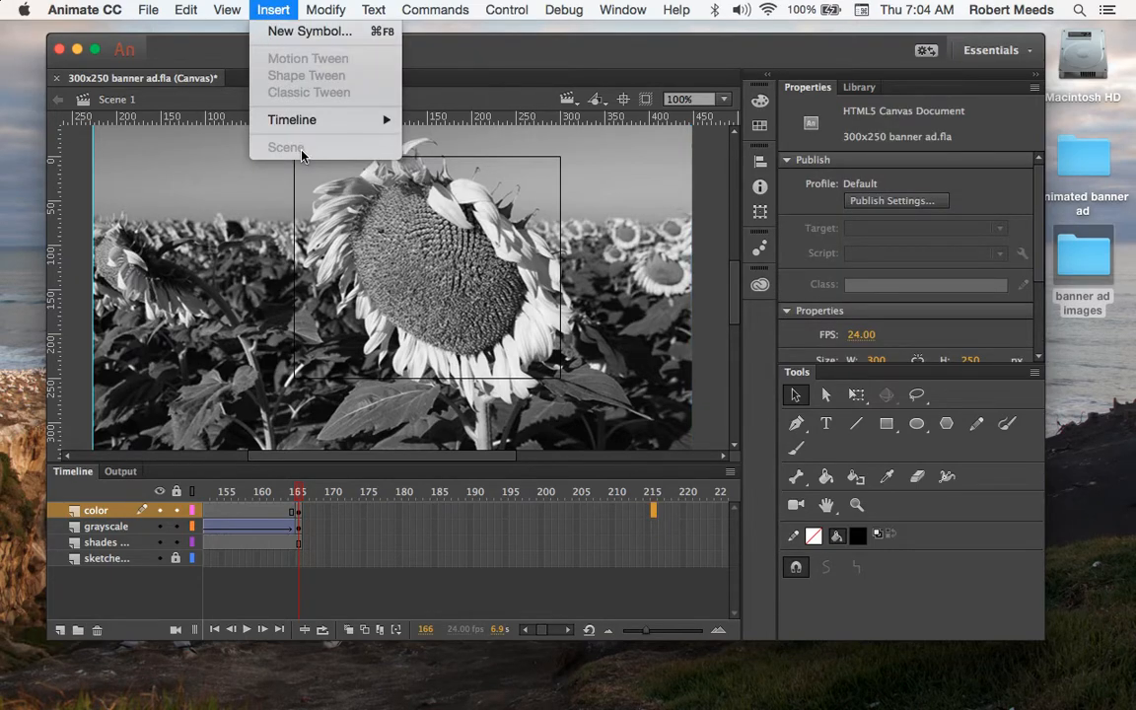
{"action": "mouse_move", "coordinate": [292, 123]}
{"action": "left_click", "coordinate": [448, 181]}
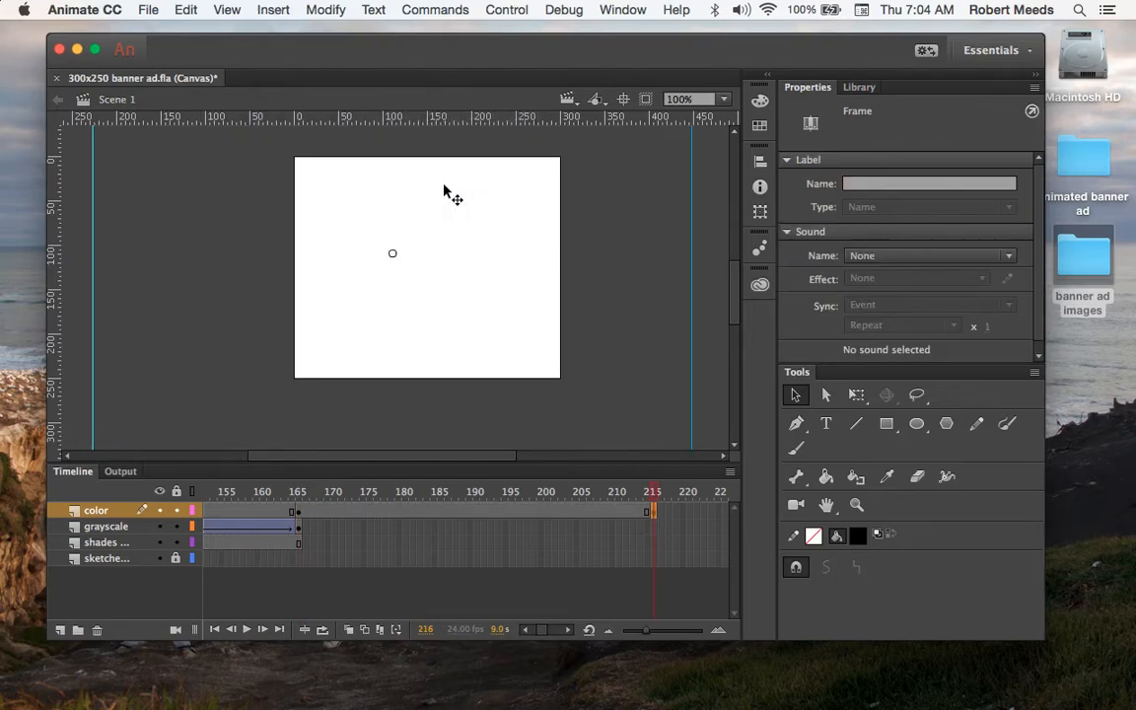
{"action": "left_click", "coordinate": [480, 272]}
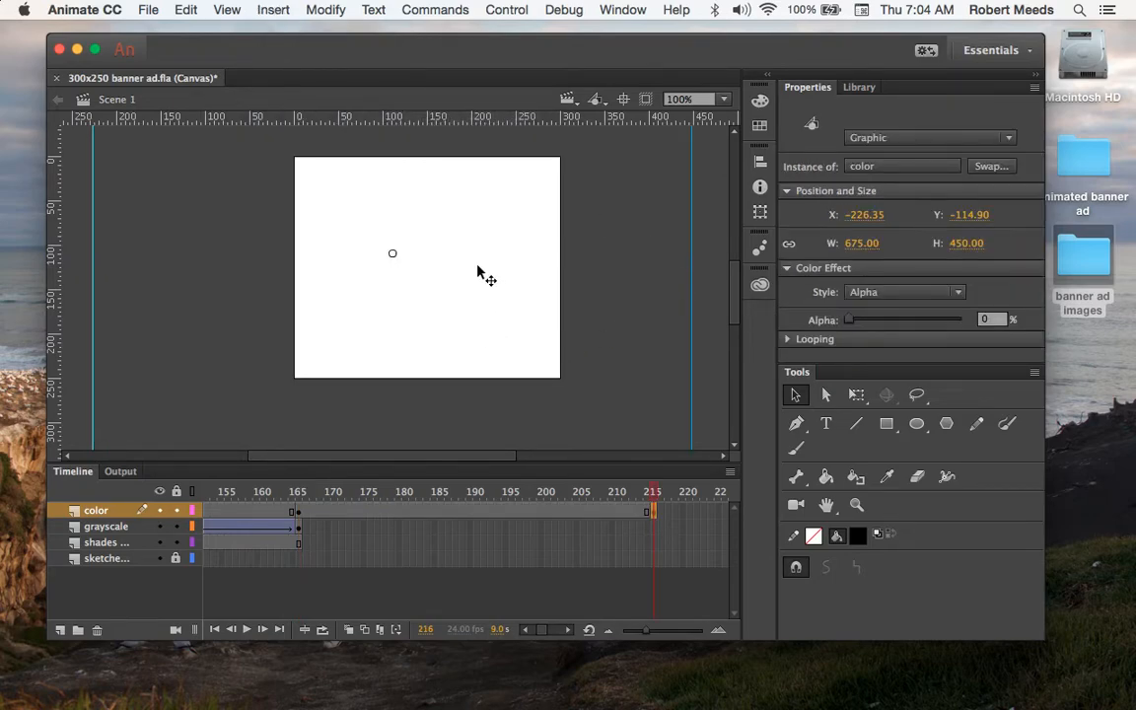
{"action": "left_click_drag", "start_coordinate": [850, 322], "coordinate": [975, 315]}
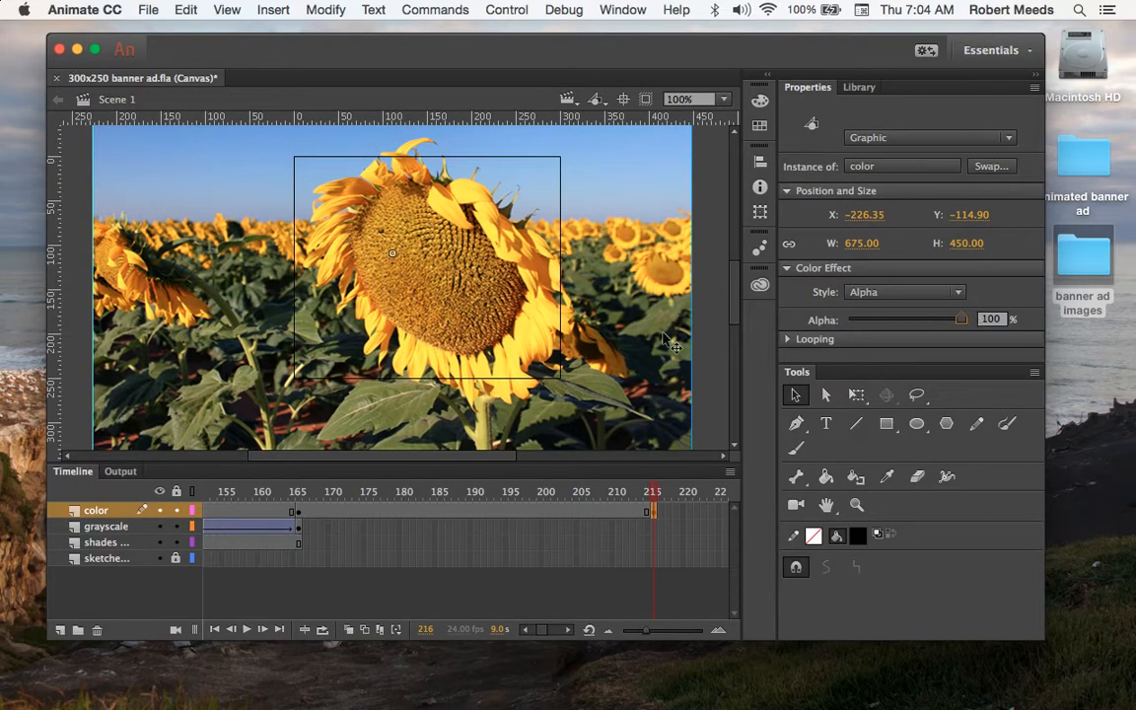
Step: Create a classic tween between the color layer's keyframes at frames 166 and 216
{"action": "left_click", "coordinate": [464, 513]}
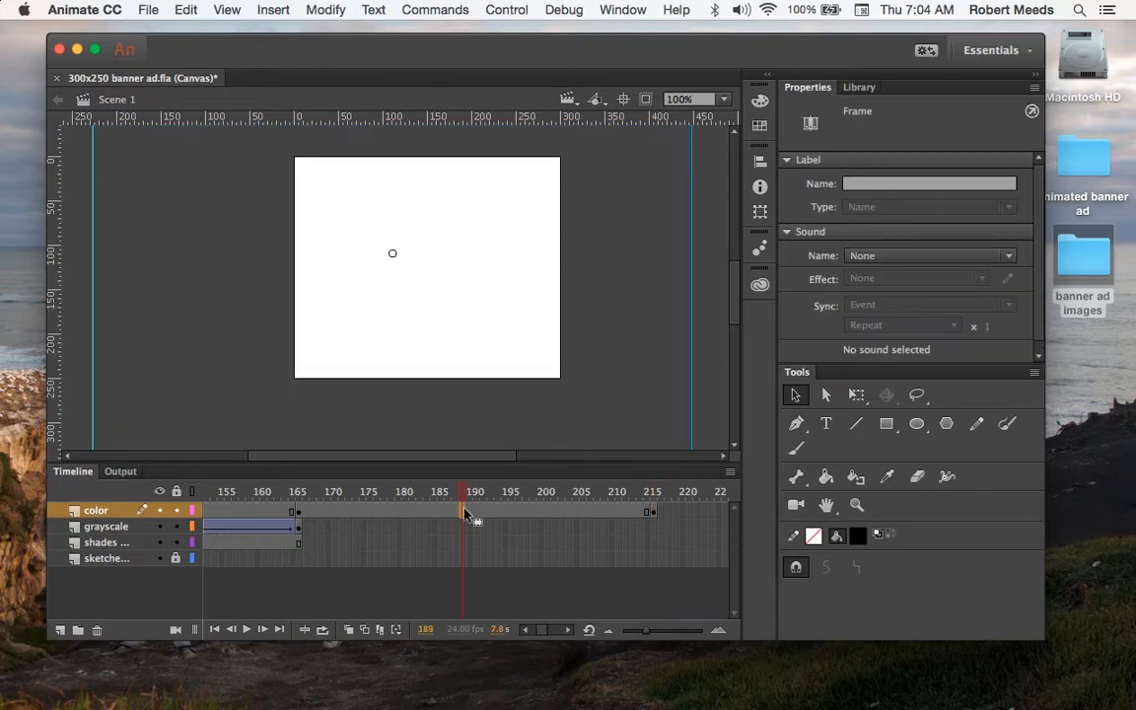
{"action": "left_click", "coordinate": [273, 10]}
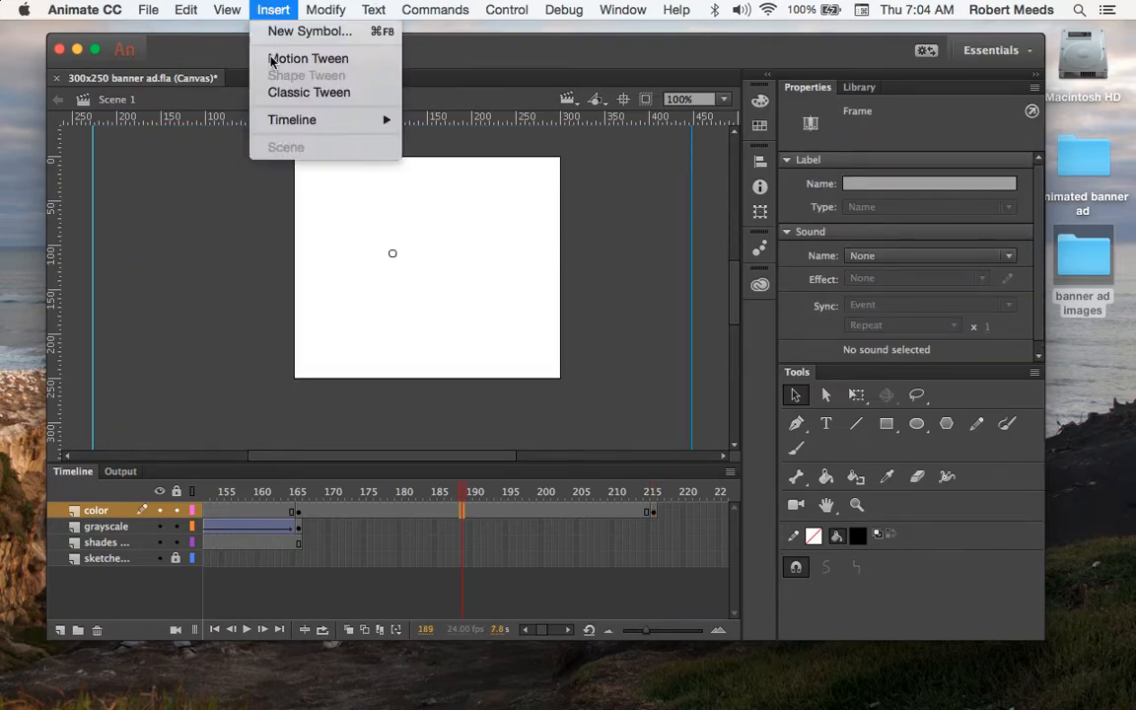
{"action": "left_click", "coordinate": [277, 93]}
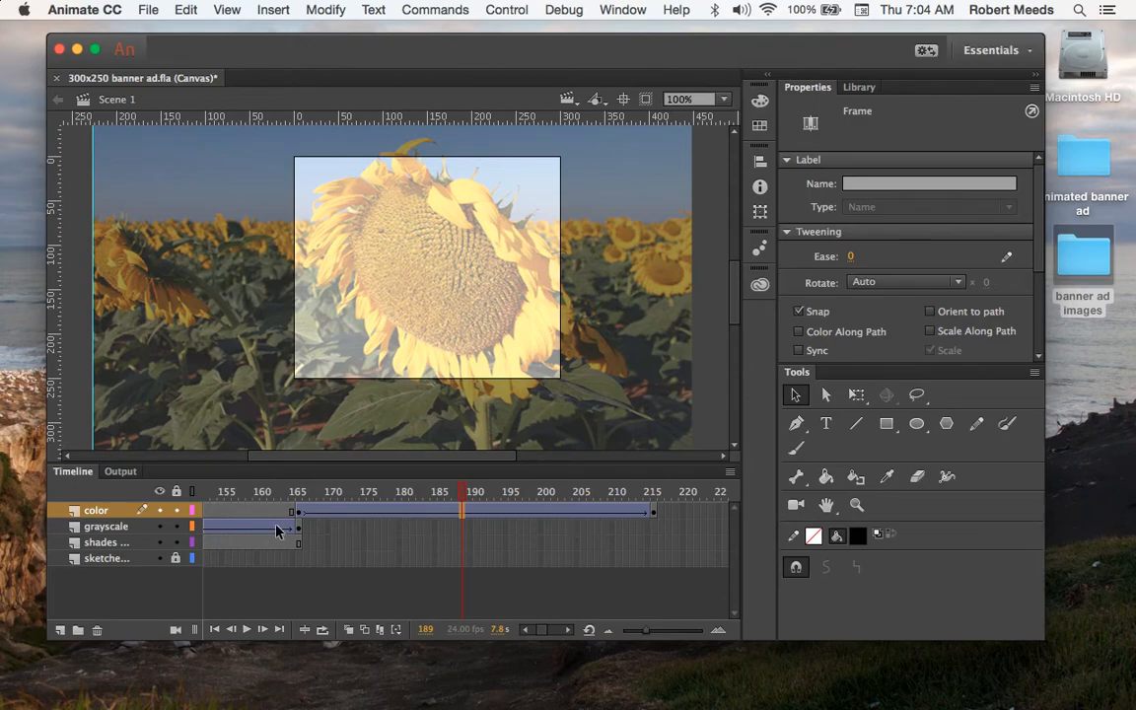
Step: Extend the grayscale layer's frames to frame 216
{"action": "left_click", "coordinate": [654, 527]}
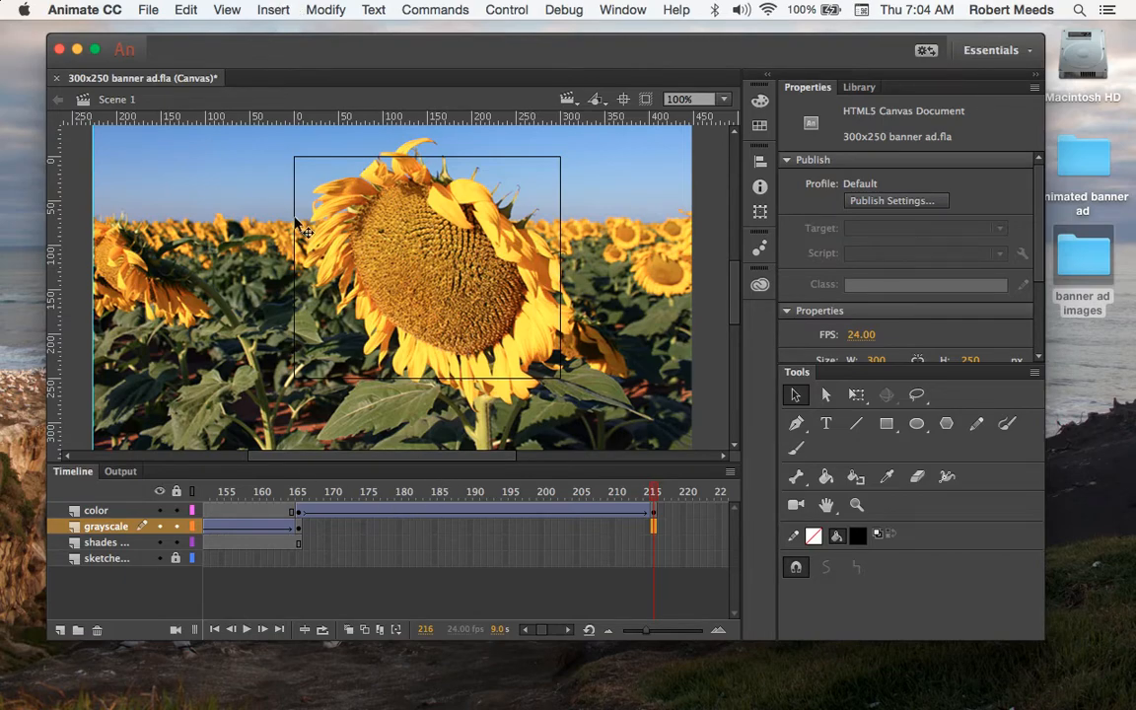
{"action": "left_click", "coordinate": [265, 11]}
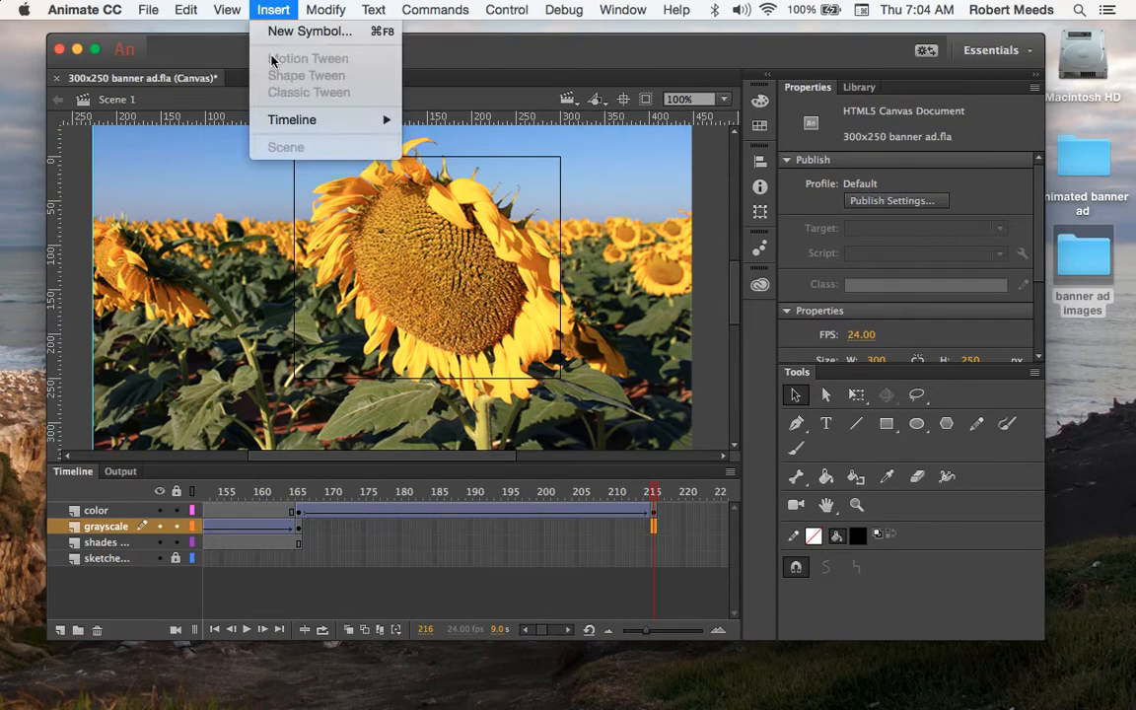
{"action": "mouse_move", "coordinate": [292, 120]}
{"action": "left_click", "coordinate": [463, 168]}
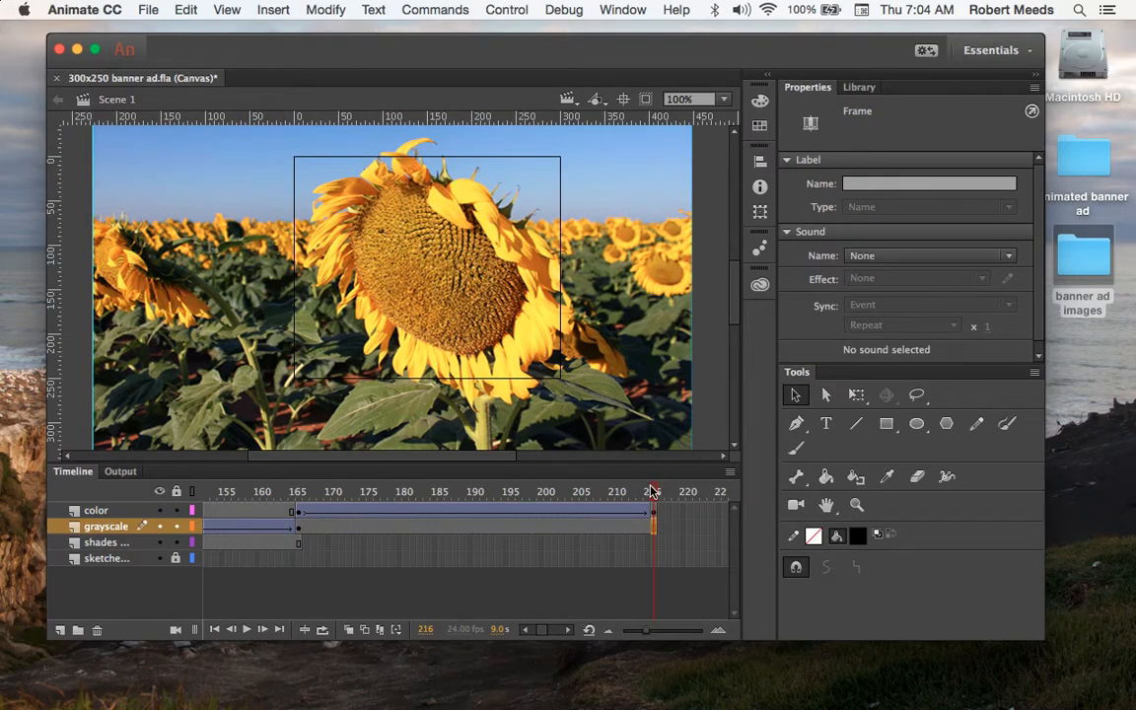
Step: Return to frame 1 and play the whole fade animation through
{"action": "left_click", "coordinate": [214, 629]}
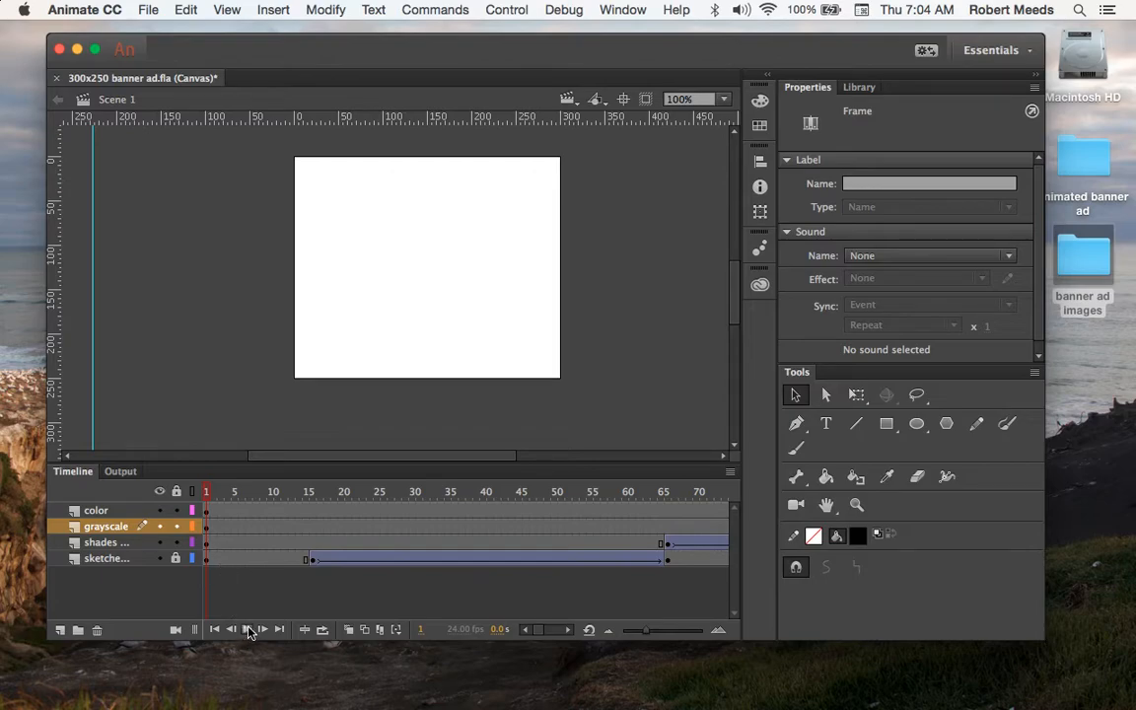
{"action": "left_click", "coordinate": [249, 630]}
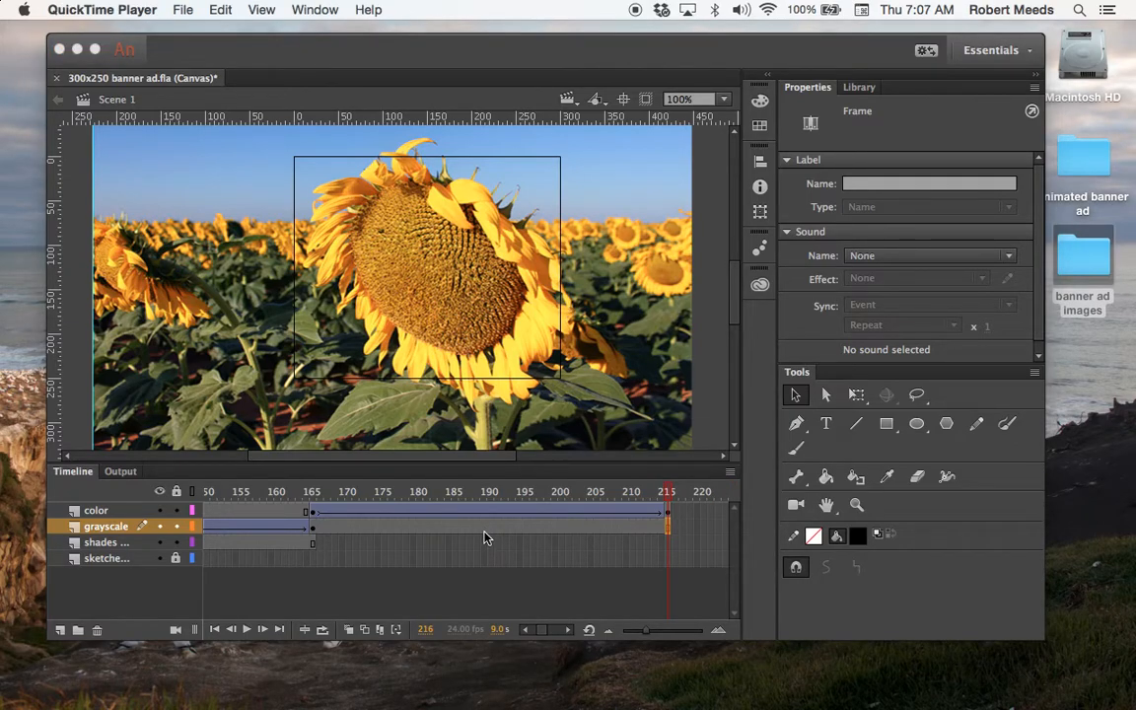
Step: Lock the grayscale and shades of gray layers and save the banner ad file
{"action": "left_click", "coordinate": [176, 527]}
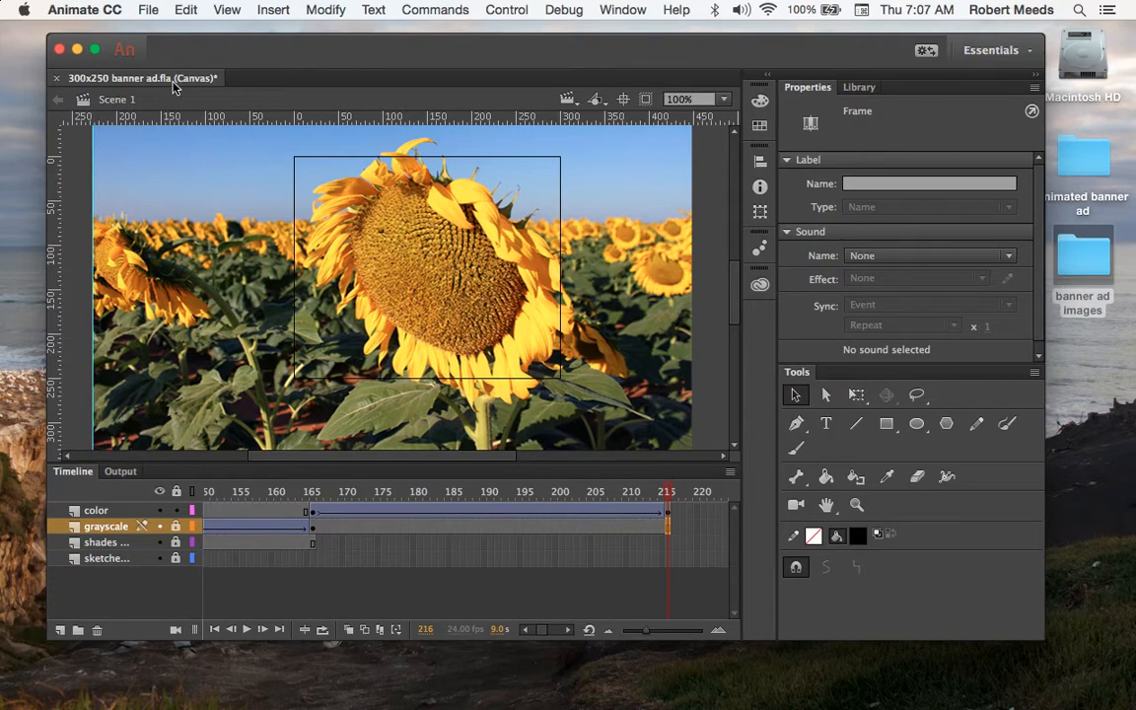
{"action": "left_click", "coordinate": [148, 9]}
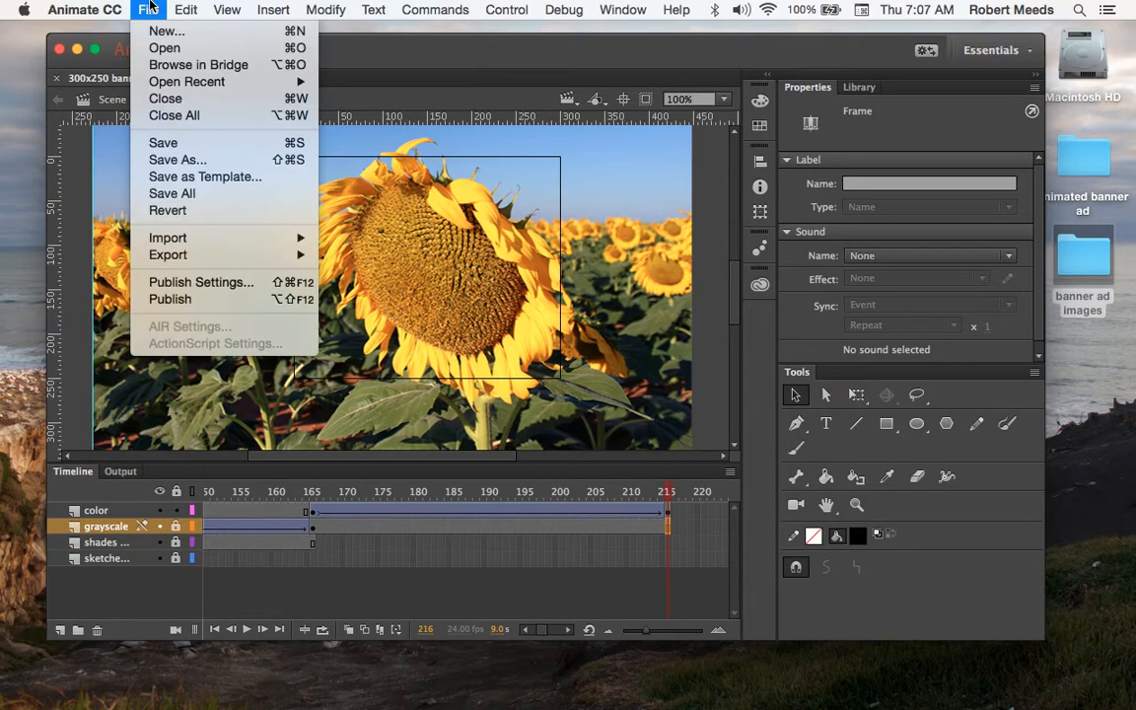
{"action": "left_click", "coordinate": [163, 145]}
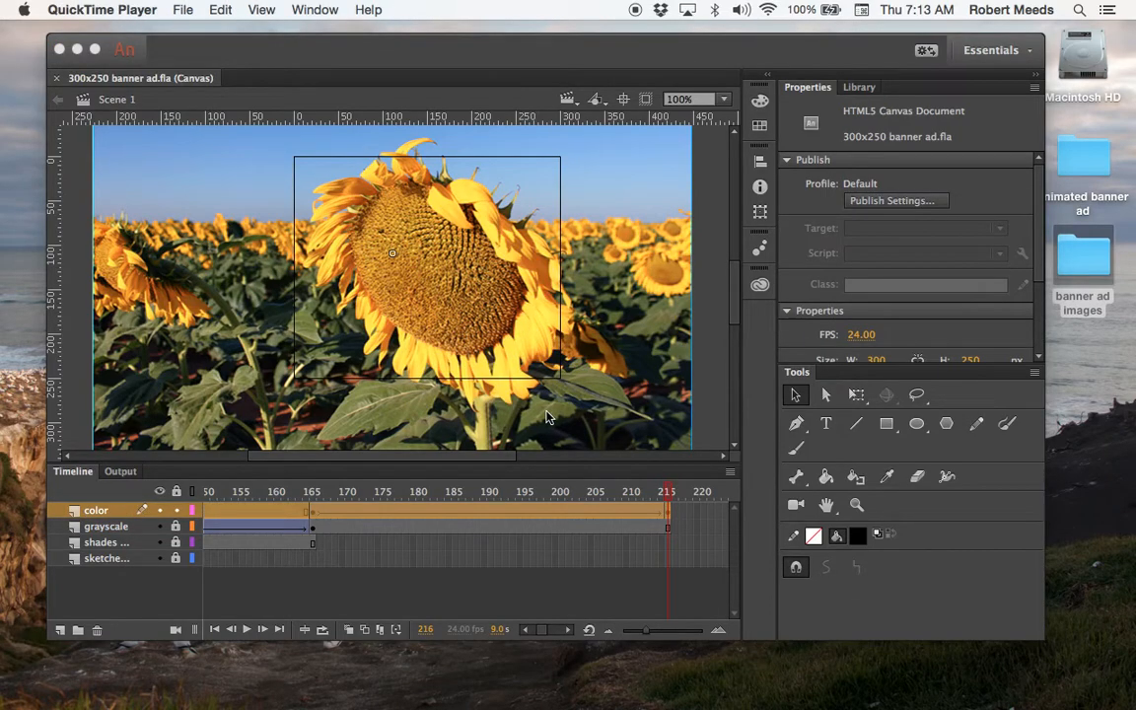
Step: Insert a keyframe at frame 292 on the color layer
{"action": "left_click", "coordinate": [108, 512]}
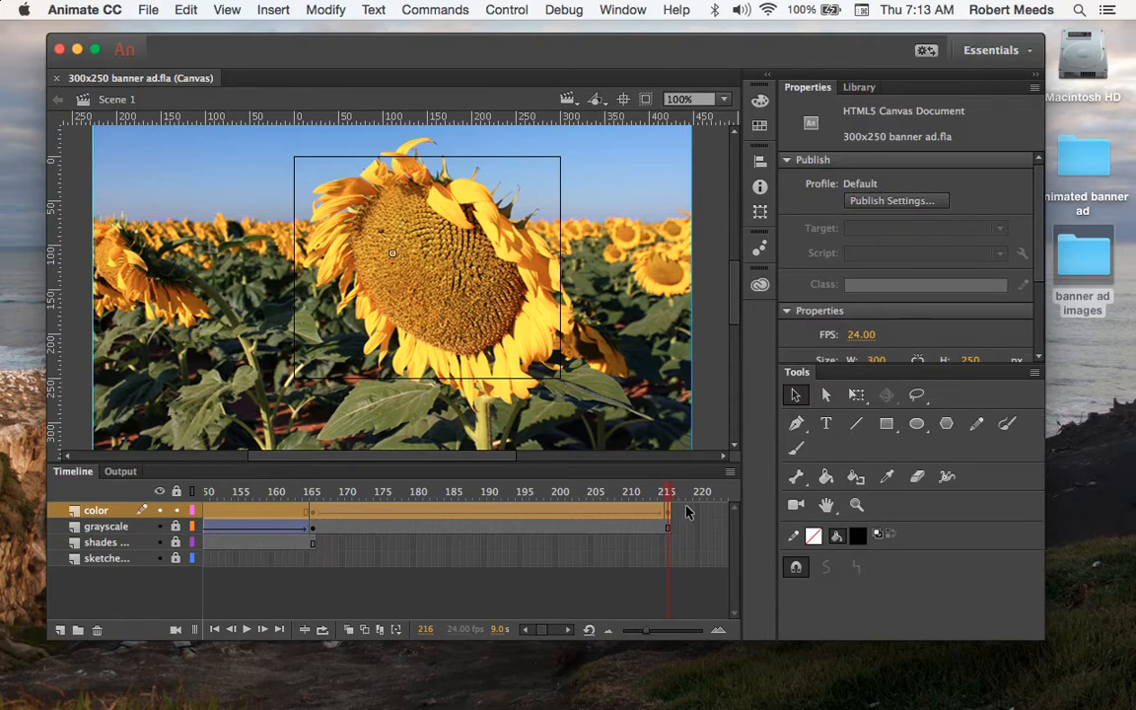
{"action": "scroll", "coordinate": [687, 511], "scroll_direction": "right", "scroll_amount": 10}
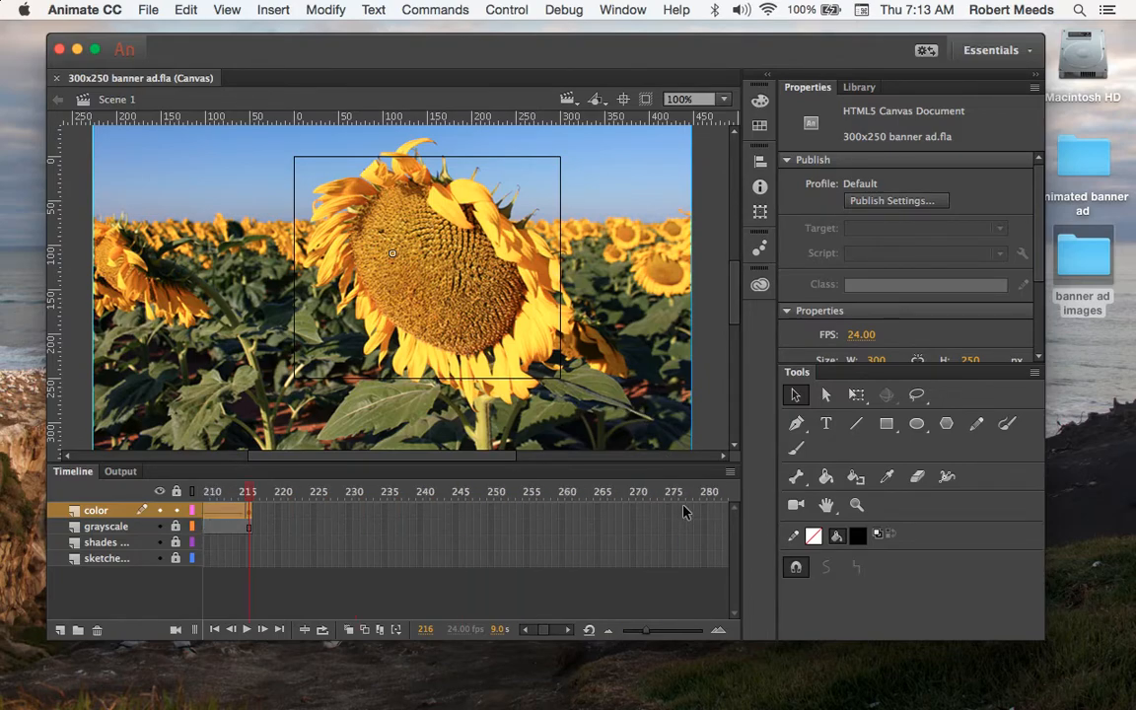
{"action": "scroll", "coordinate": [688, 511], "scroll_direction": "right", "scroll_amount": 2}
{"action": "left_click", "coordinate": [675, 510]}
{"action": "left_click_drag", "start_coordinate": [676, 512], "coordinate": [682, 510]}
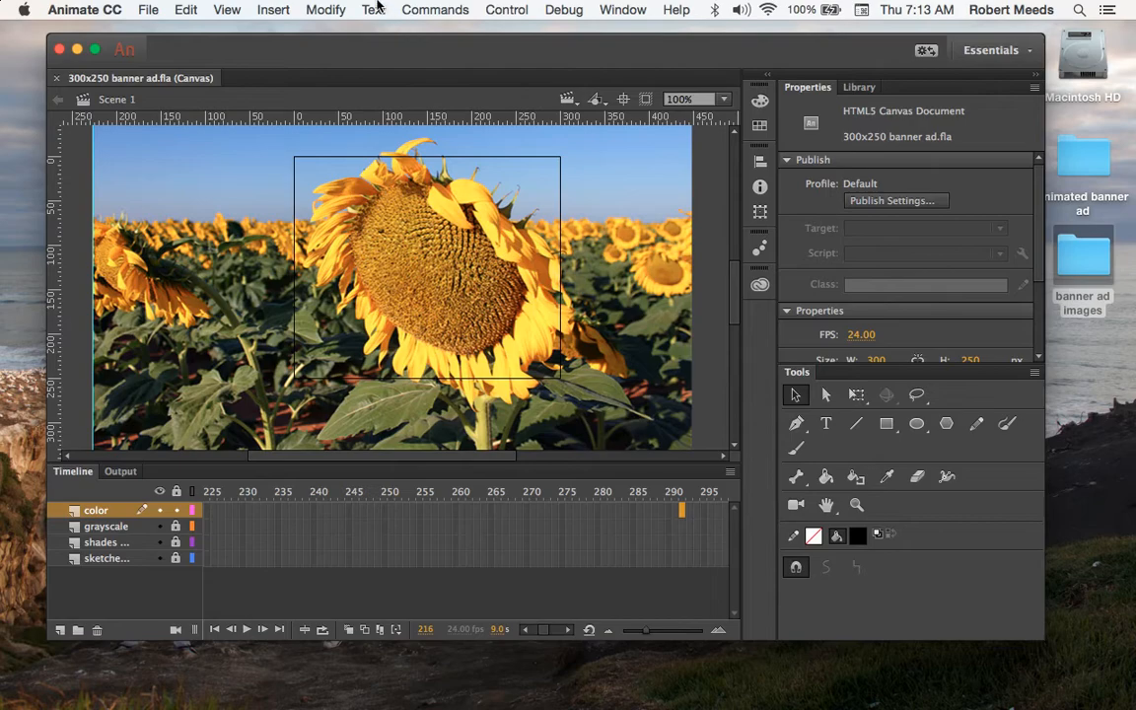
{"action": "left_click", "coordinate": [280, 9]}
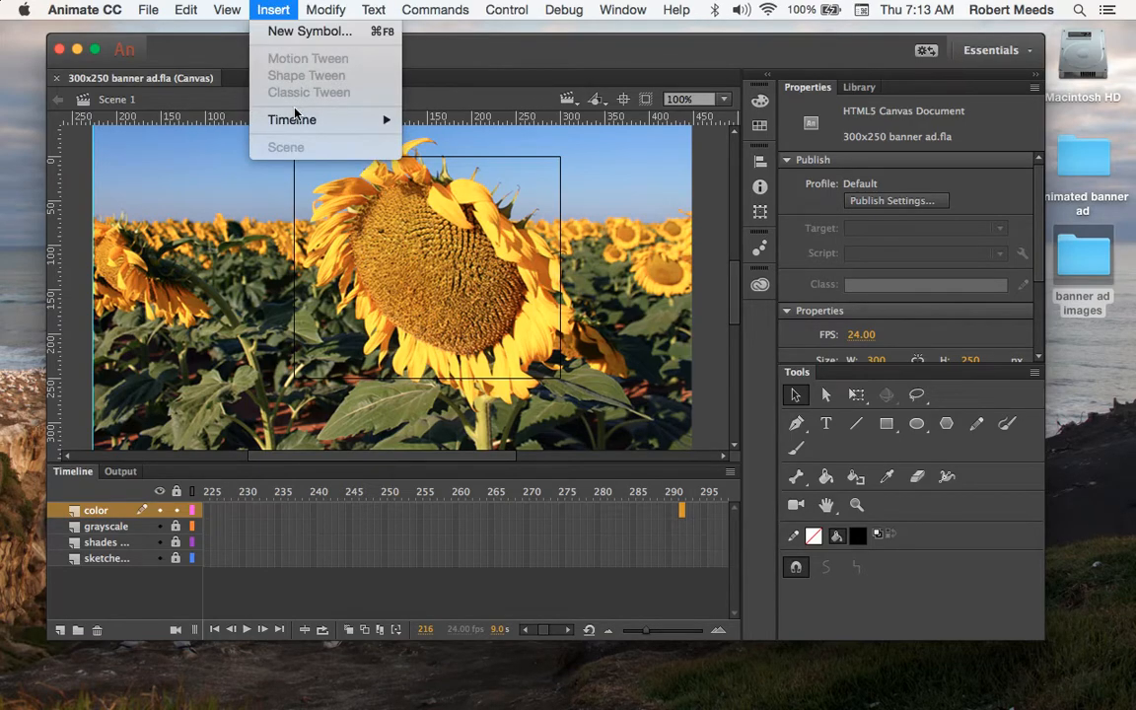
{"action": "mouse_move", "coordinate": [299, 120]}
{"action": "left_click", "coordinate": [464, 184]}
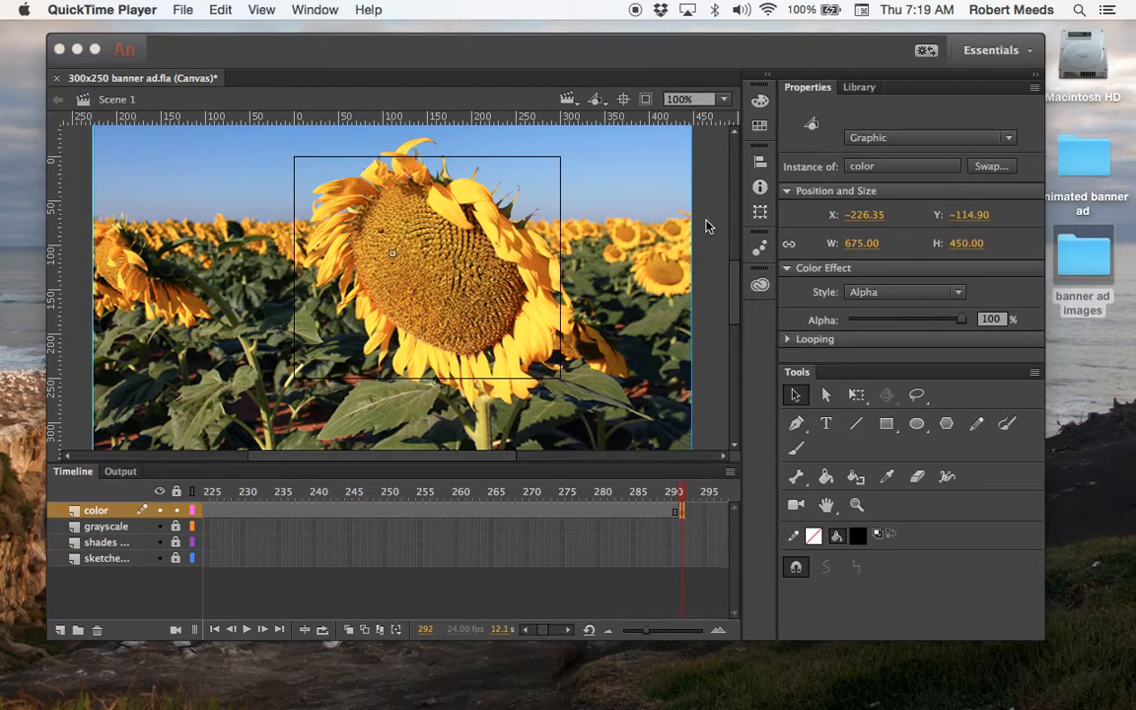
Step: Scale the color image at frame 292 down to about 330 × 220 px with Free Transform, keeping its centre fixed
{"action": "left_click", "coordinate": [707, 225]}
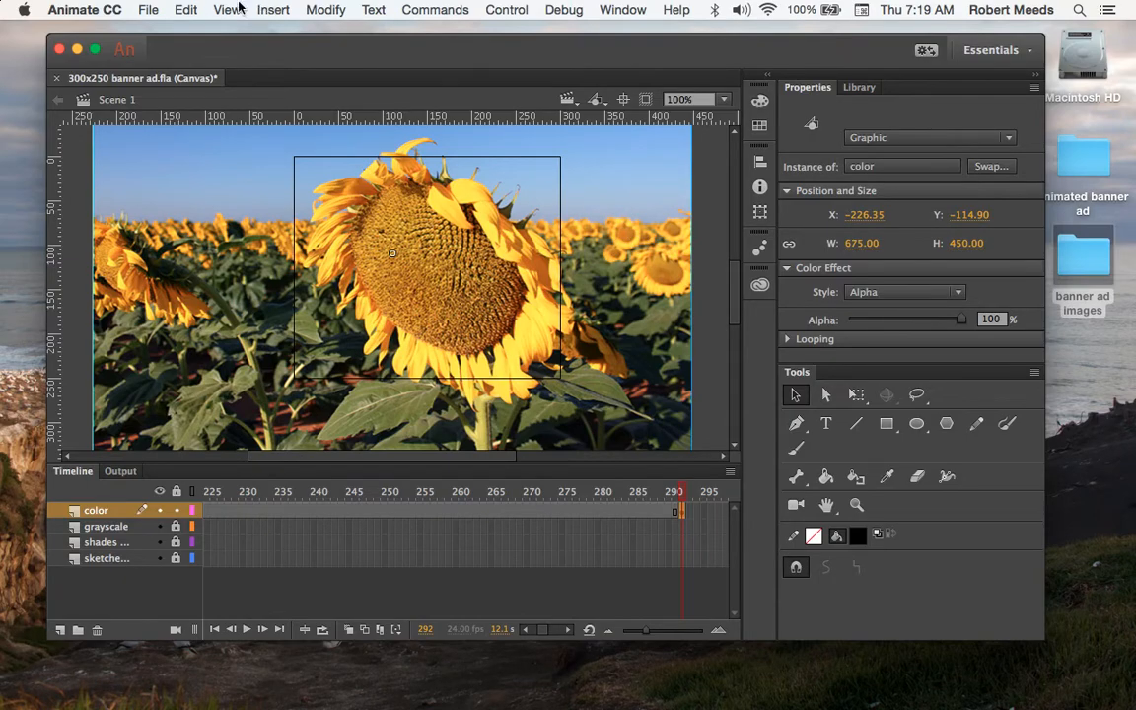
{"action": "left_click", "coordinate": [313, 10]}
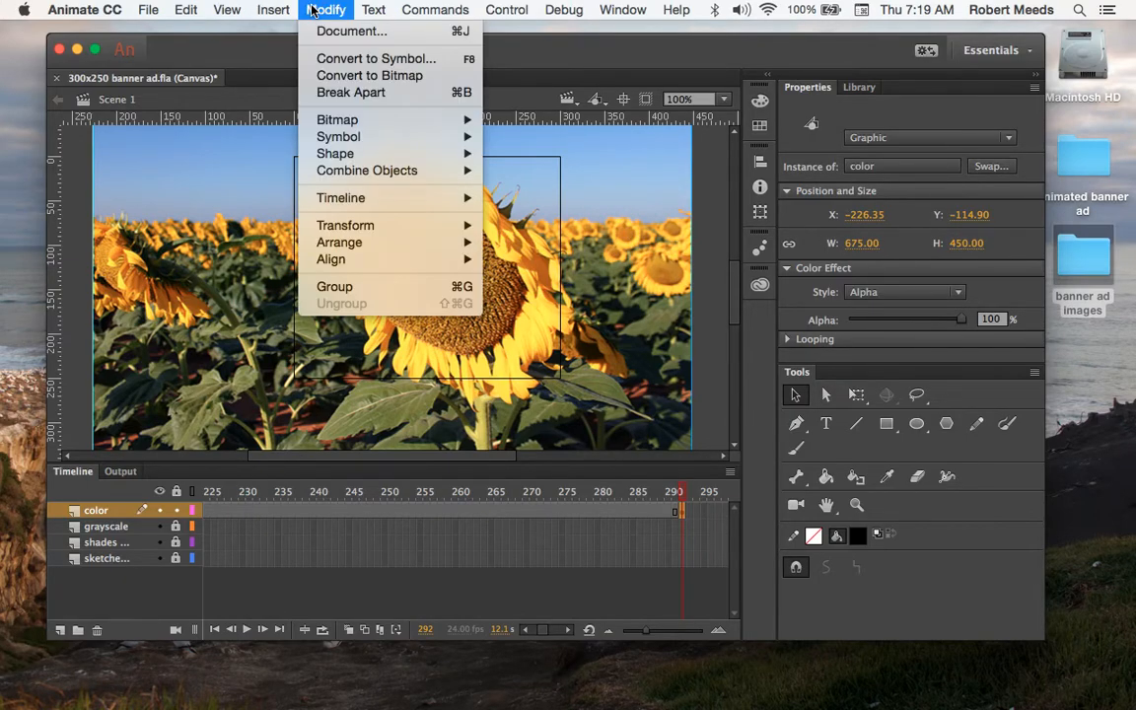
{"action": "mouse_move", "coordinate": [375, 226]}
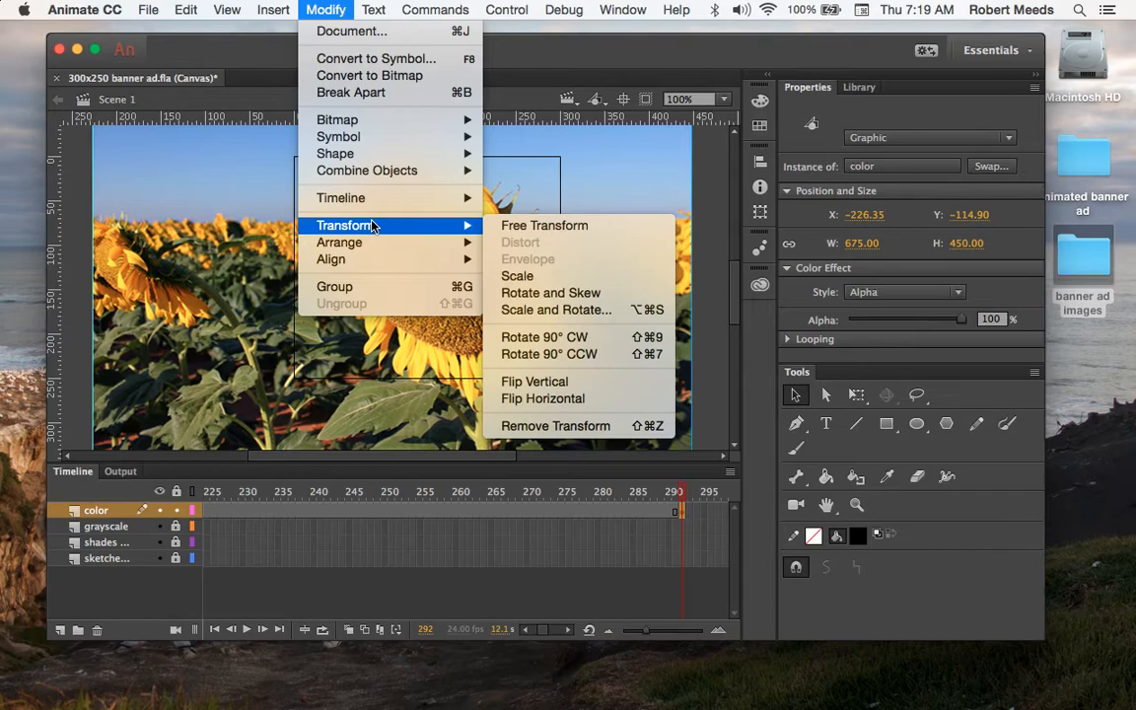
{"action": "left_click", "coordinate": [555, 226]}
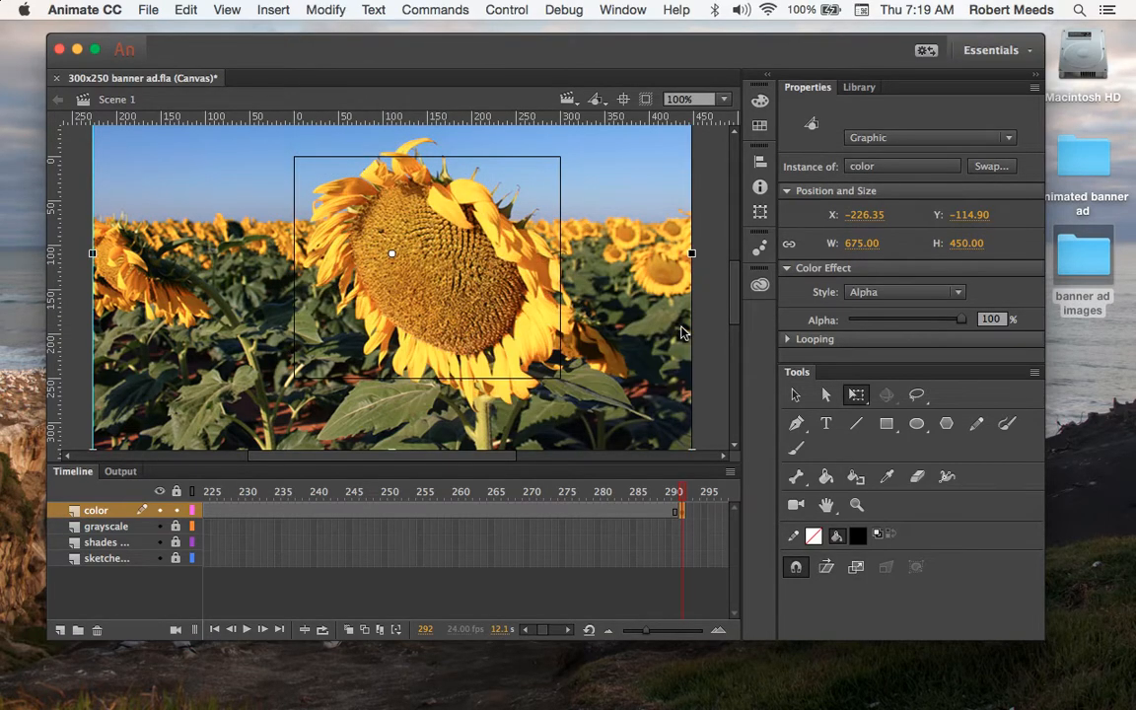
{"action": "scroll", "coordinate": [703, 333], "scroll_direction": "up", "scroll_amount": 3}
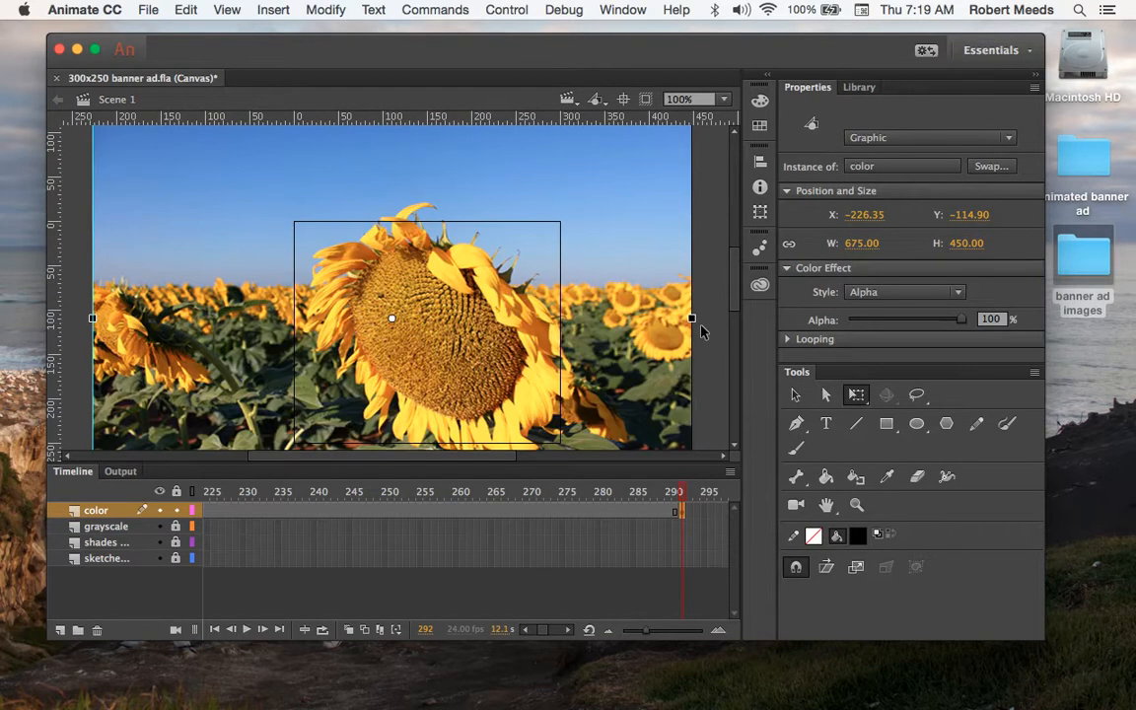
{"action": "scroll", "coordinate": [703, 332], "scroll_direction": "up", "scroll_amount": 5}
{"action": "scroll", "coordinate": [704, 332], "scroll_direction": "down", "scroll_amount": 2}
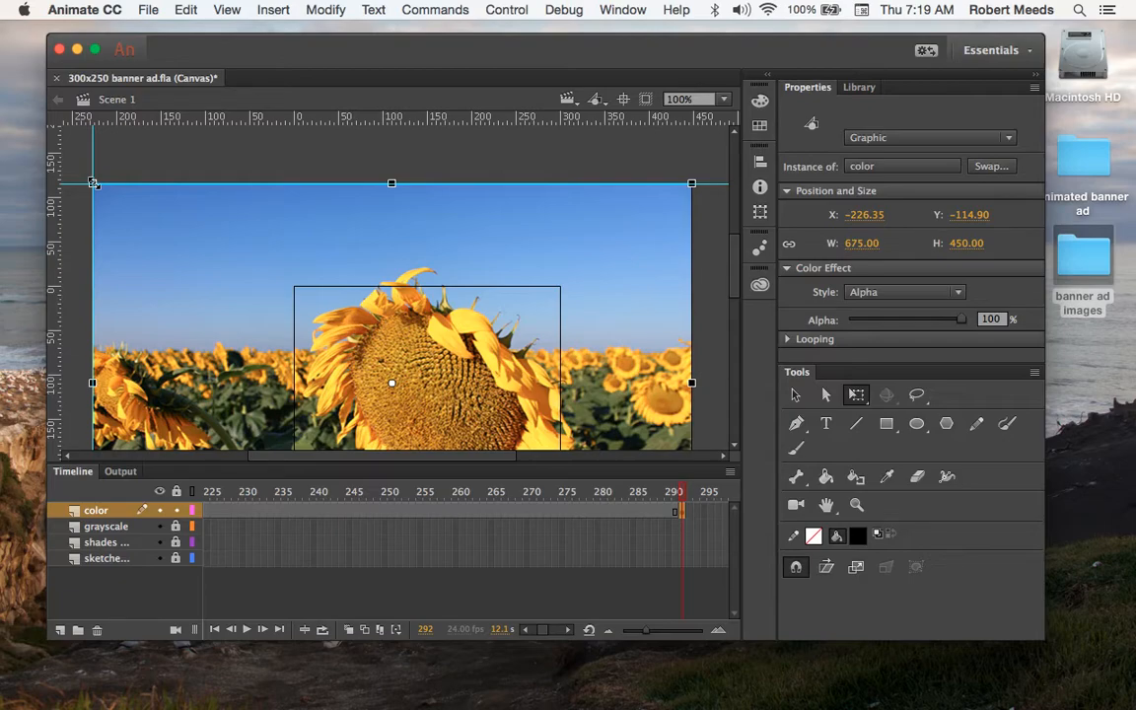
{"action": "left_click_drag", "start_coordinate": [93, 182], "coordinate": [207, 268]}
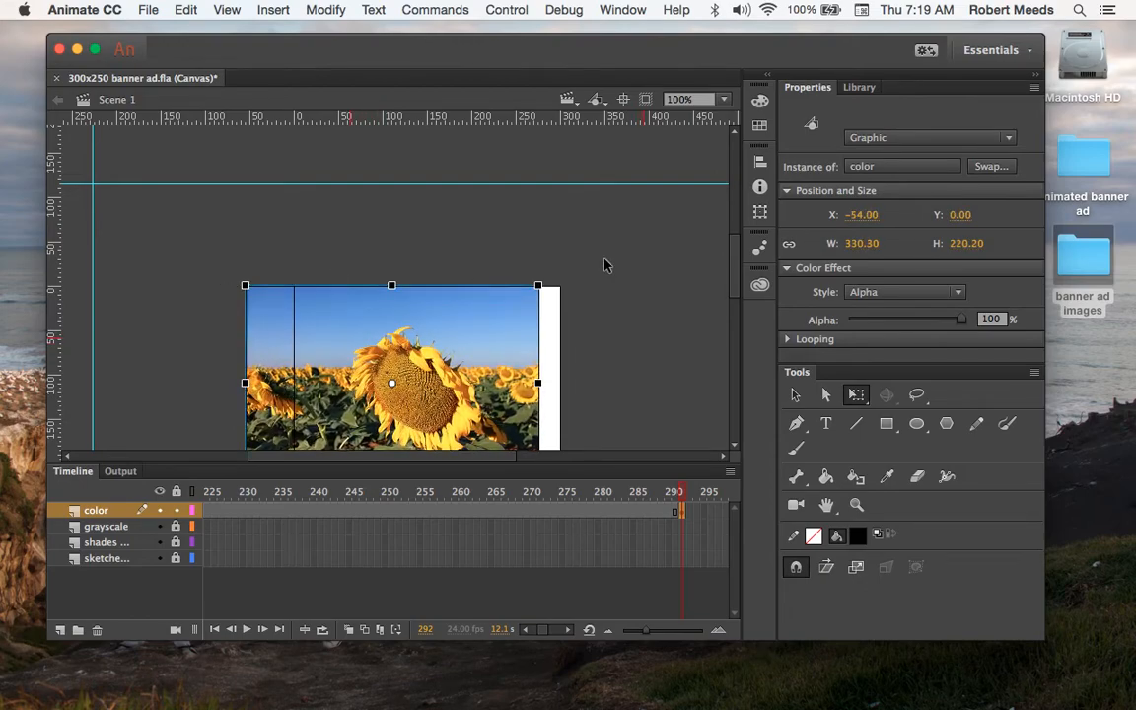
Step: Reposition the color image at frame 292 and enlarge it to about 438 × 292 px, placed at X -24, Y 0
{"action": "scroll", "coordinate": [604, 264], "scroll_direction": "down", "scroll_amount": 5}
{"action": "left_click_drag", "start_coordinate": [416, 289], "coordinate": [483, 318]}
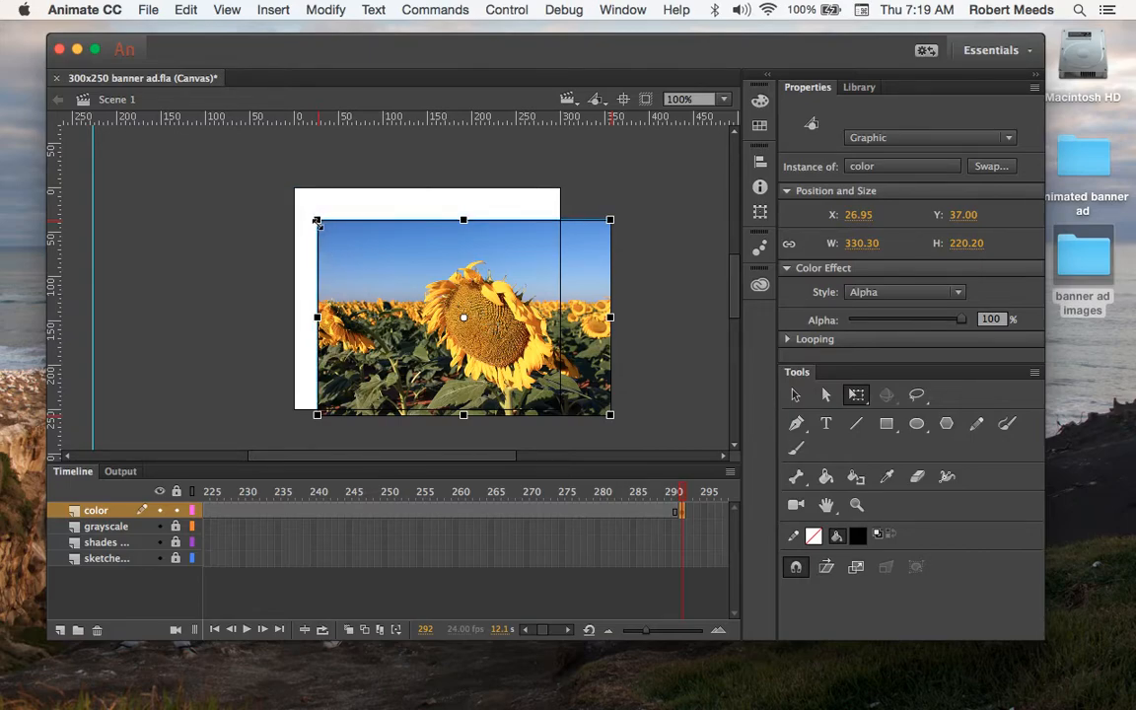
{"action": "left_click_drag", "start_coordinate": [316, 219], "coordinate": [268, 184]}
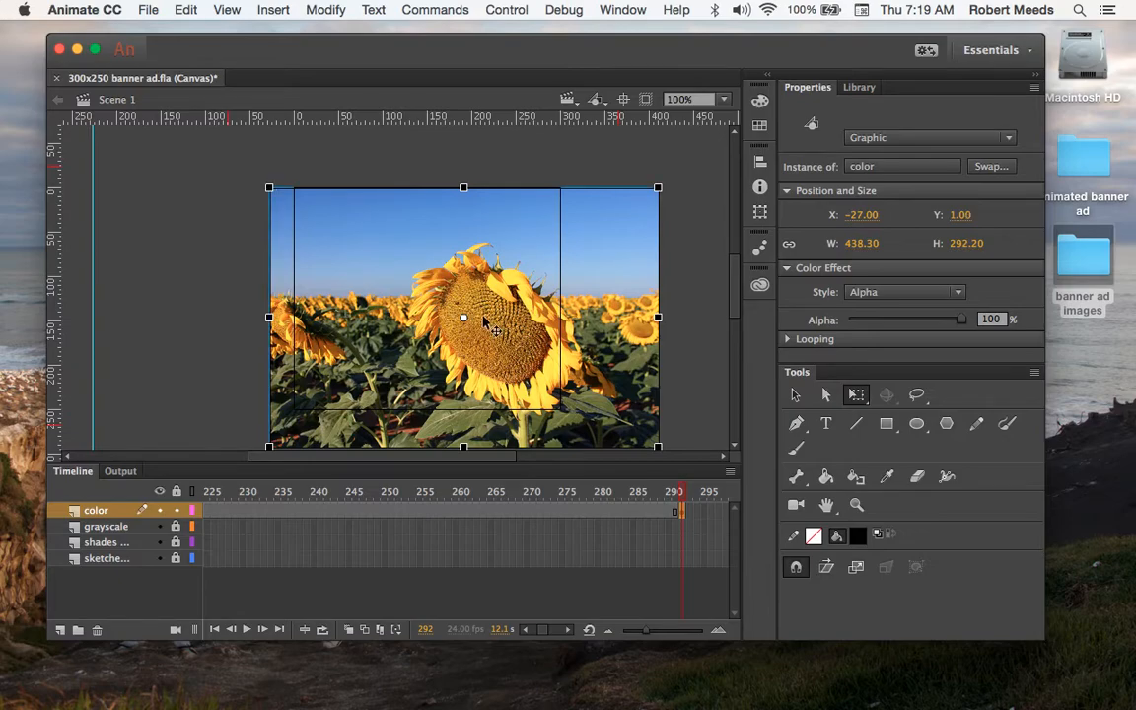
{"action": "left_click_drag", "start_coordinate": [496, 332], "coordinate": [499, 330]}
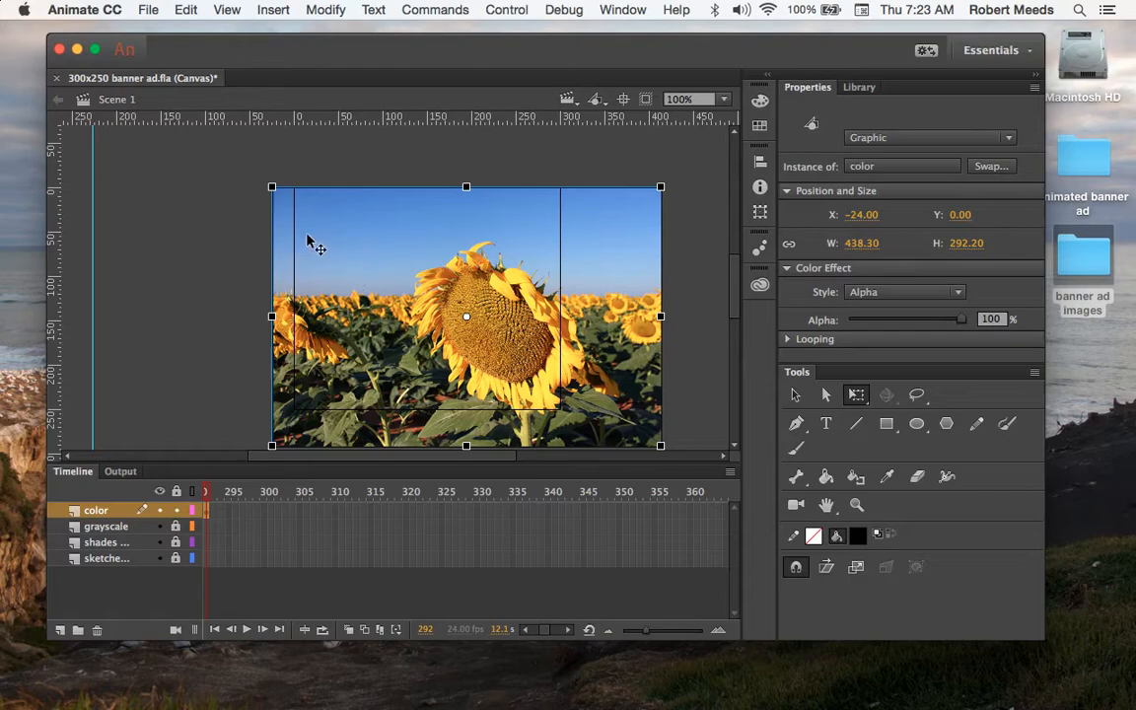
{"action": "left_click", "coordinate": [688, 242]}
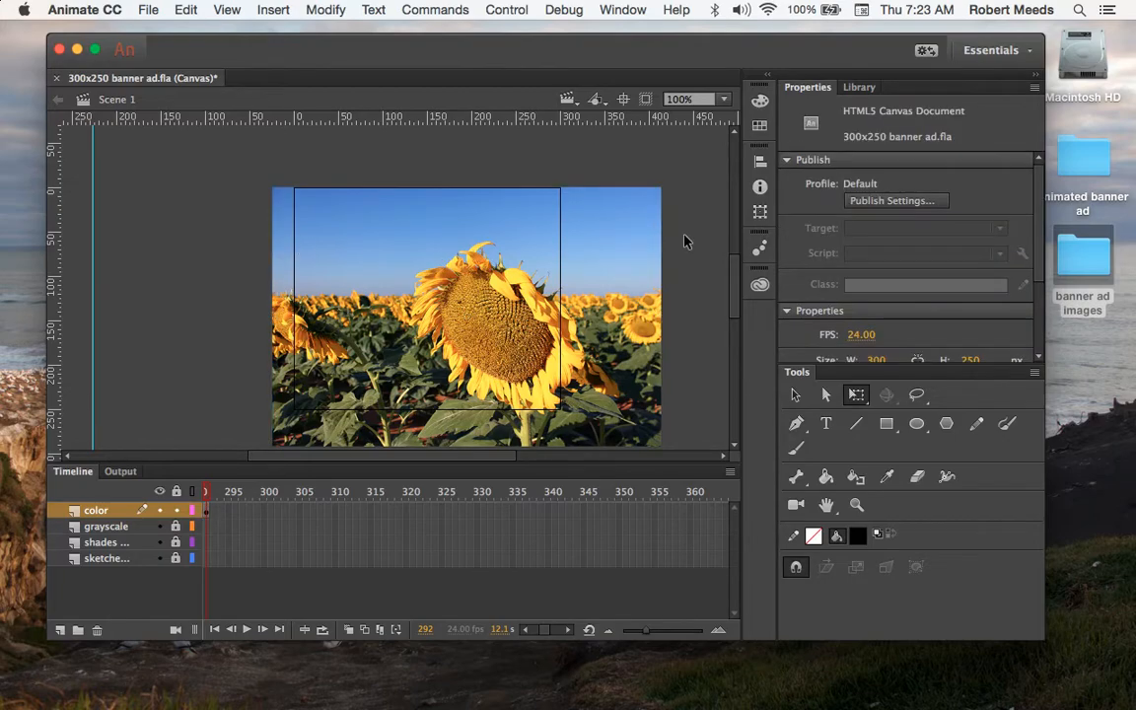
Step: Create a classic tween on the color layer for the span ending at frame 292
{"action": "scroll", "coordinate": [368, 493], "scroll_direction": "left", "scroll_amount": 10}
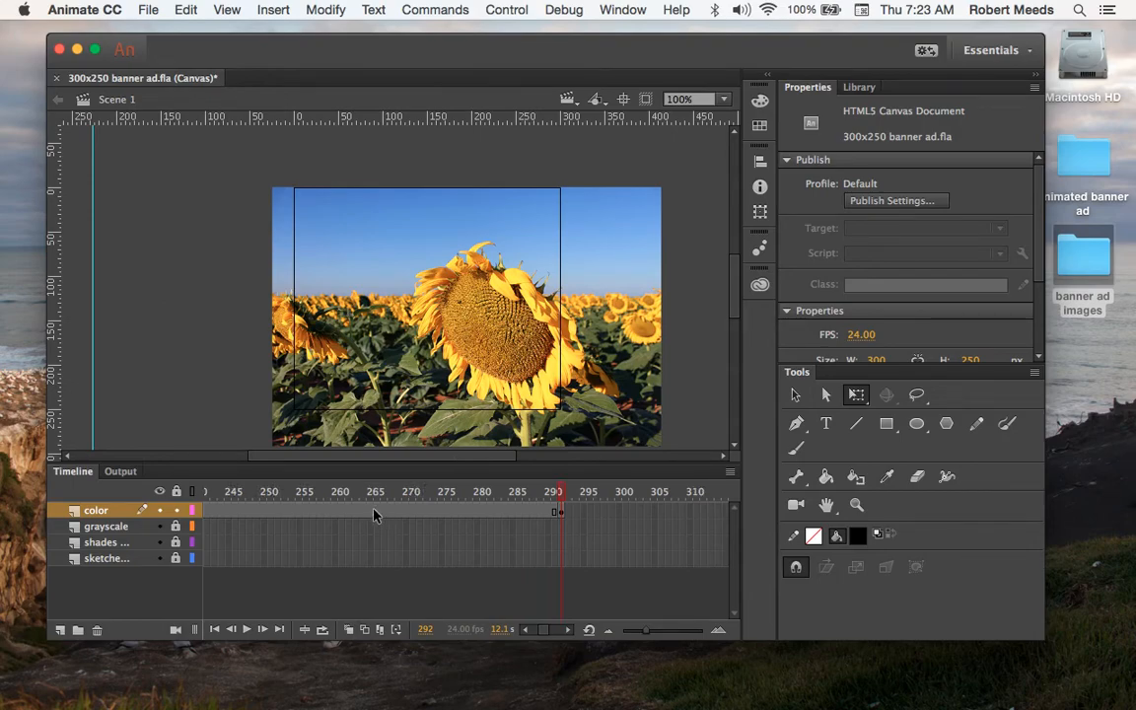
{"action": "left_click", "coordinate": [375, 512]}
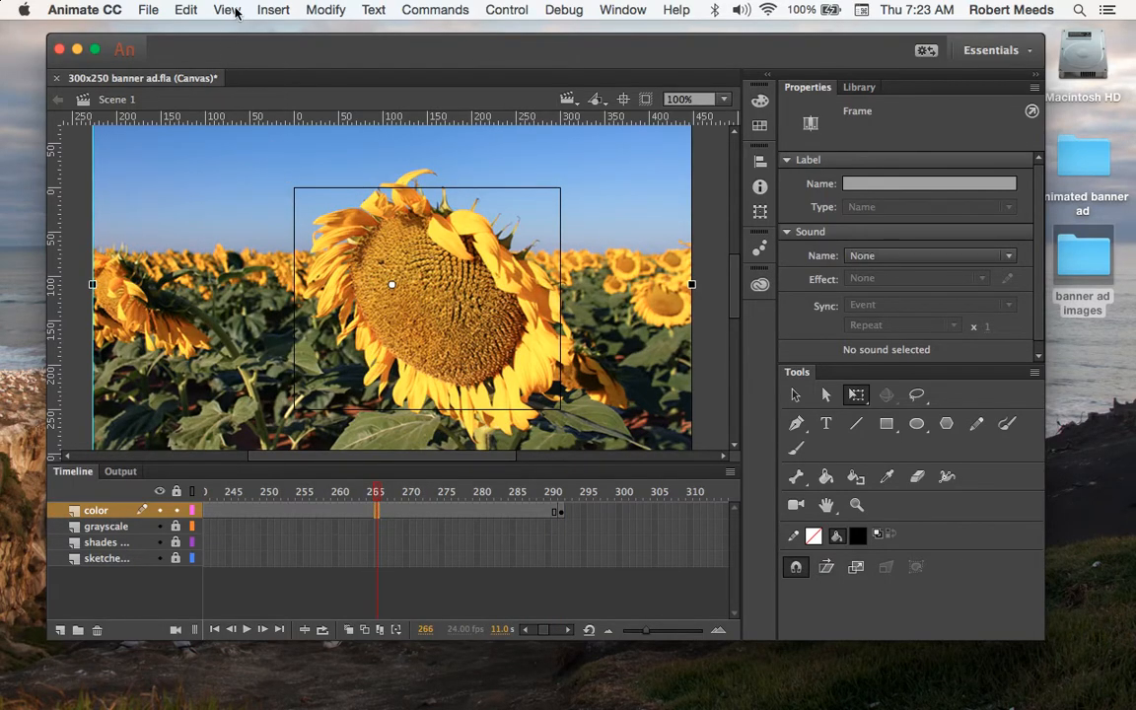
{"action": "left_click", "coordinate": [273, 10]}
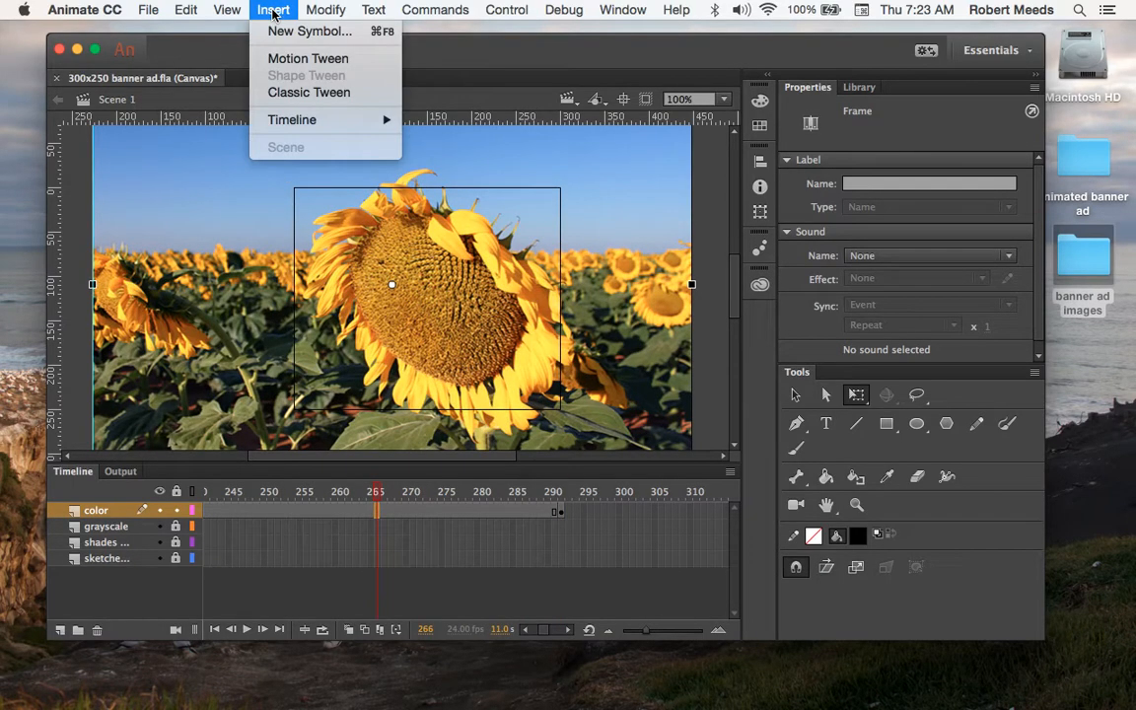
{"action": "left_click", "coordinate": [281, 91]}
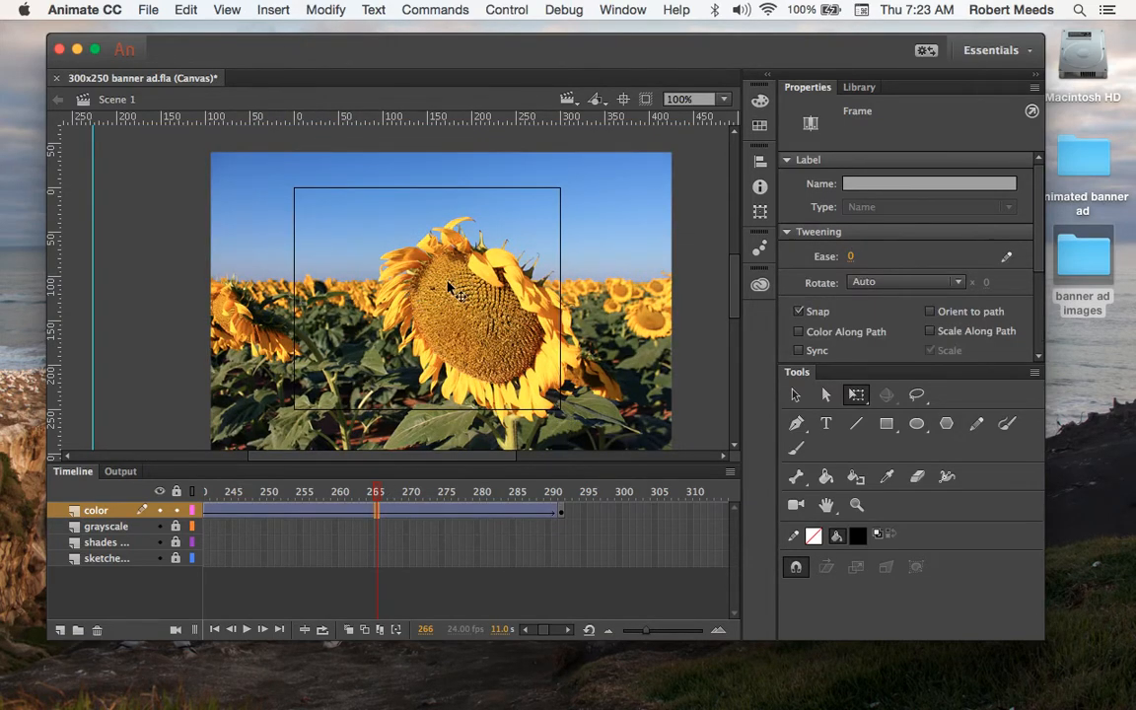
Step: Scrub back to about frame 138 and play the animation through to frame 292
{"action": "left_click", "coordinate": [376, 493]}
{"action": "left_click_drag", "start_coordinate": [377, 494], "coordinate": [253, 498]}
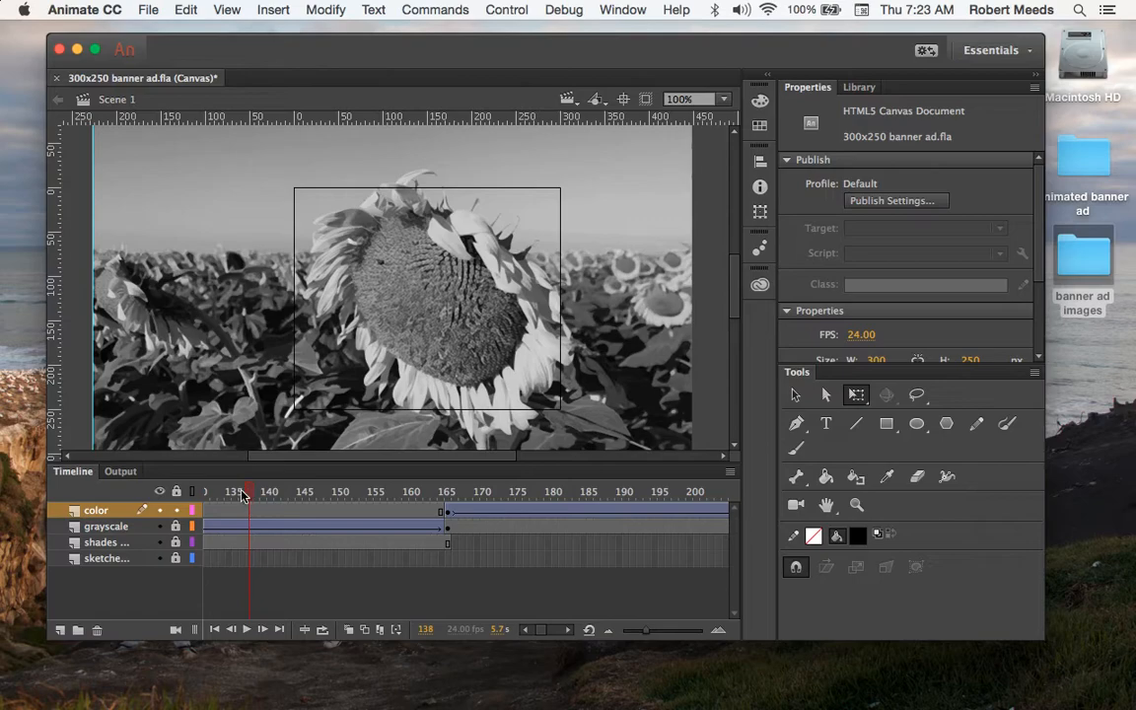
{"action": "left_click", "coordinate": [246, 631]}
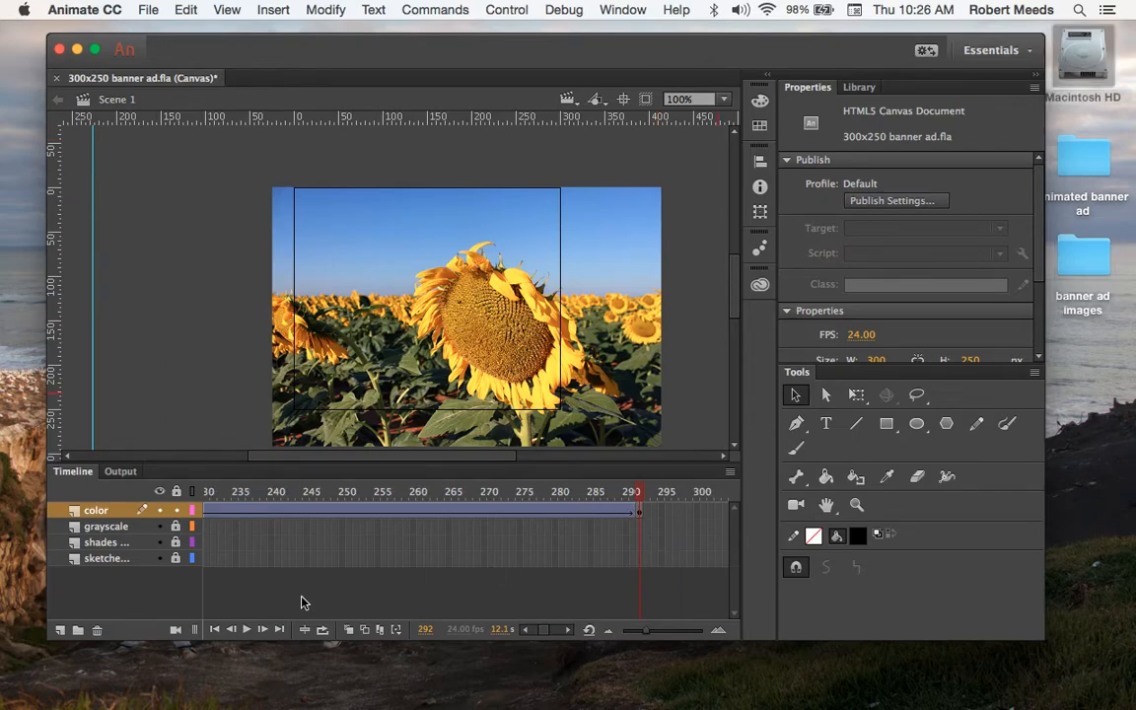
Step: Return to frame 1 and add a layer named "creative strategy" above the color layer
{"action": "left_click", "coordinate": [216, 631]}
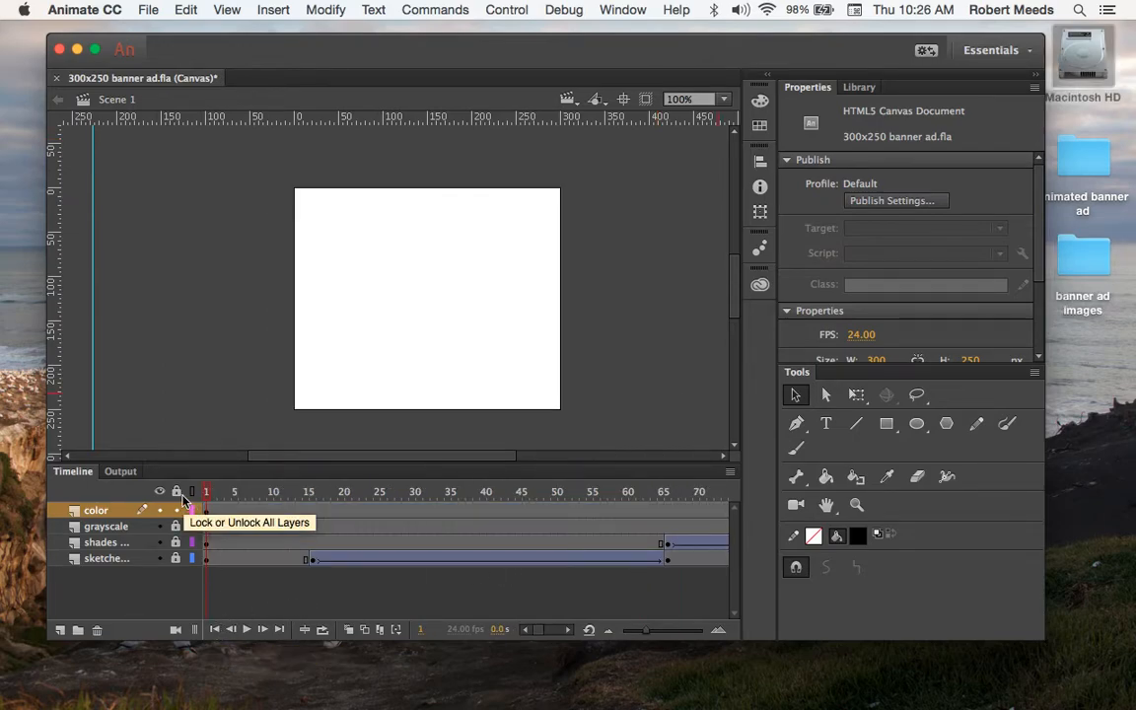
{"action": "left_click", "coordinate": [57, 629]}
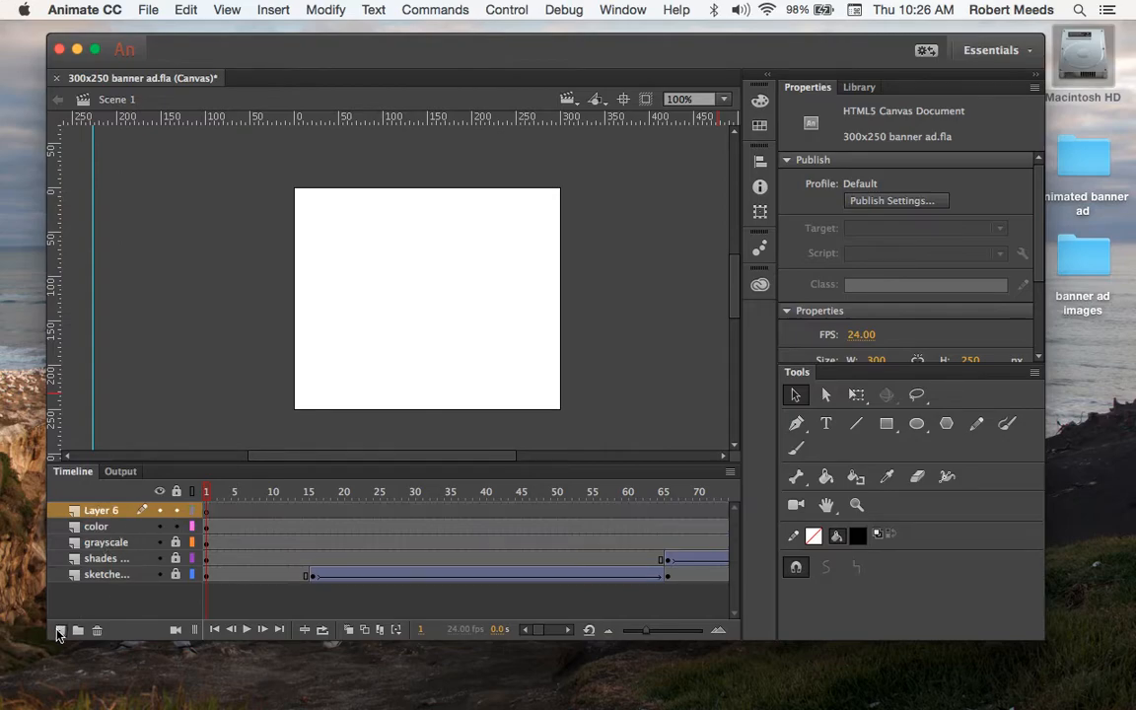
{"action": "double_click", "coordinate": [116, 513]}
{"action": "type", "text": "creative strategy"}
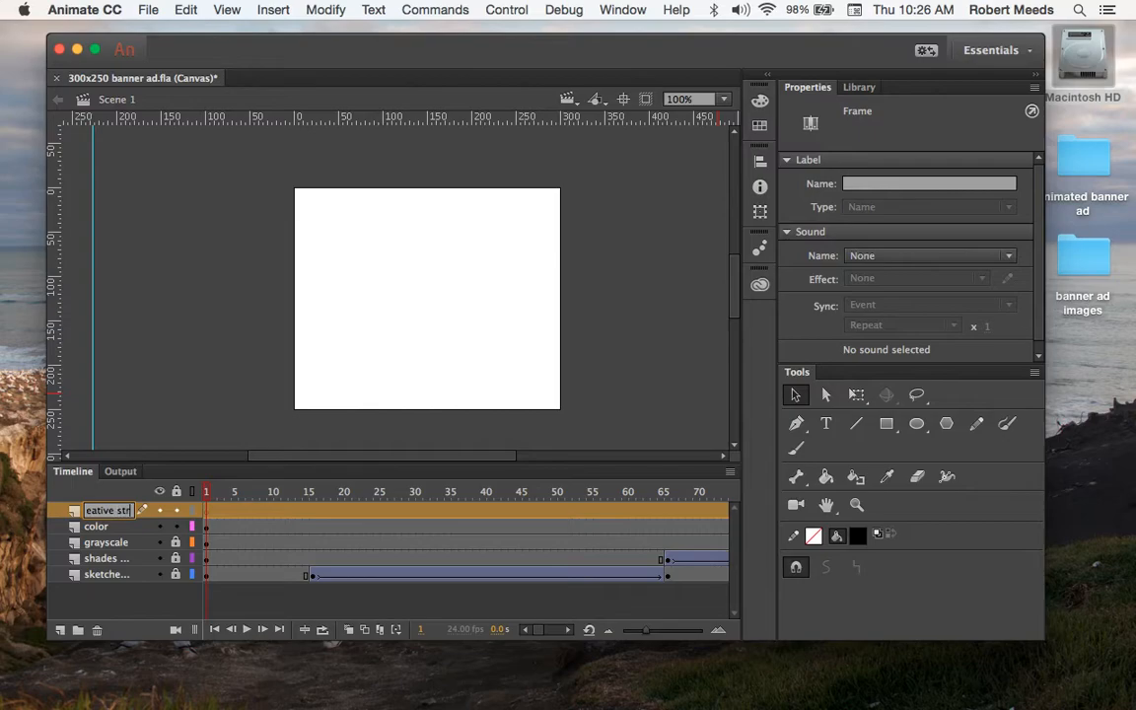
{"action": "key", "text": "Return"}
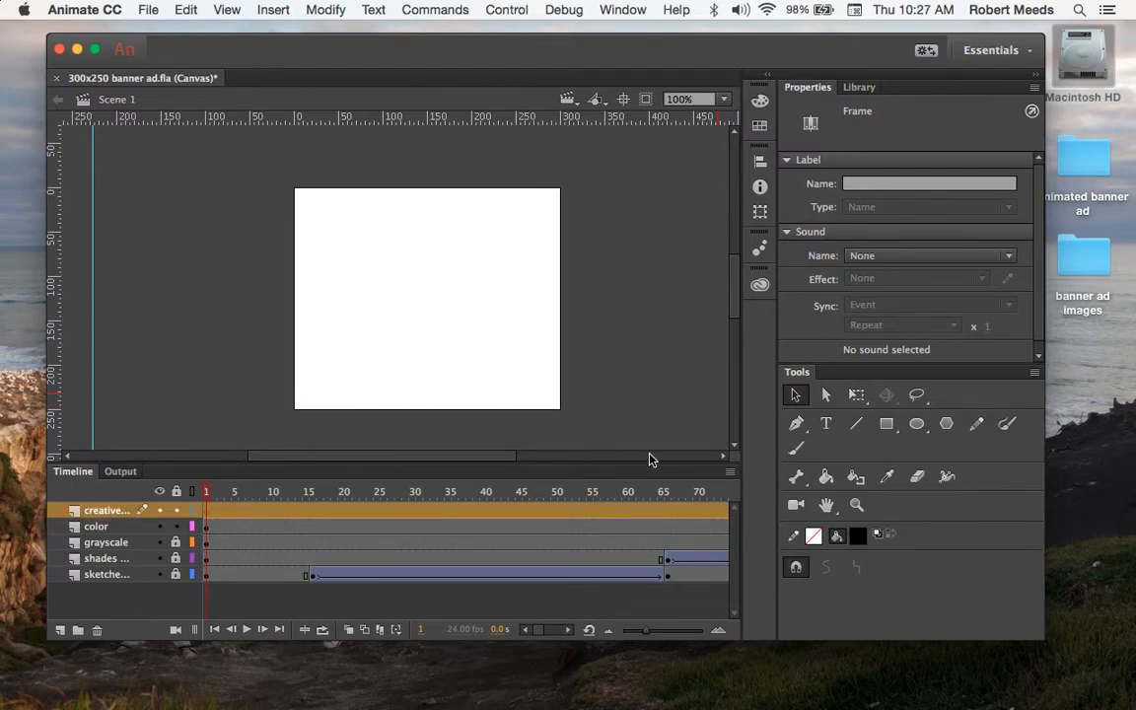
Step: Set the Text tool's font to Myriad Pro with the Condensed style
{"action": "left_click", "coordinate": [826, 424]}
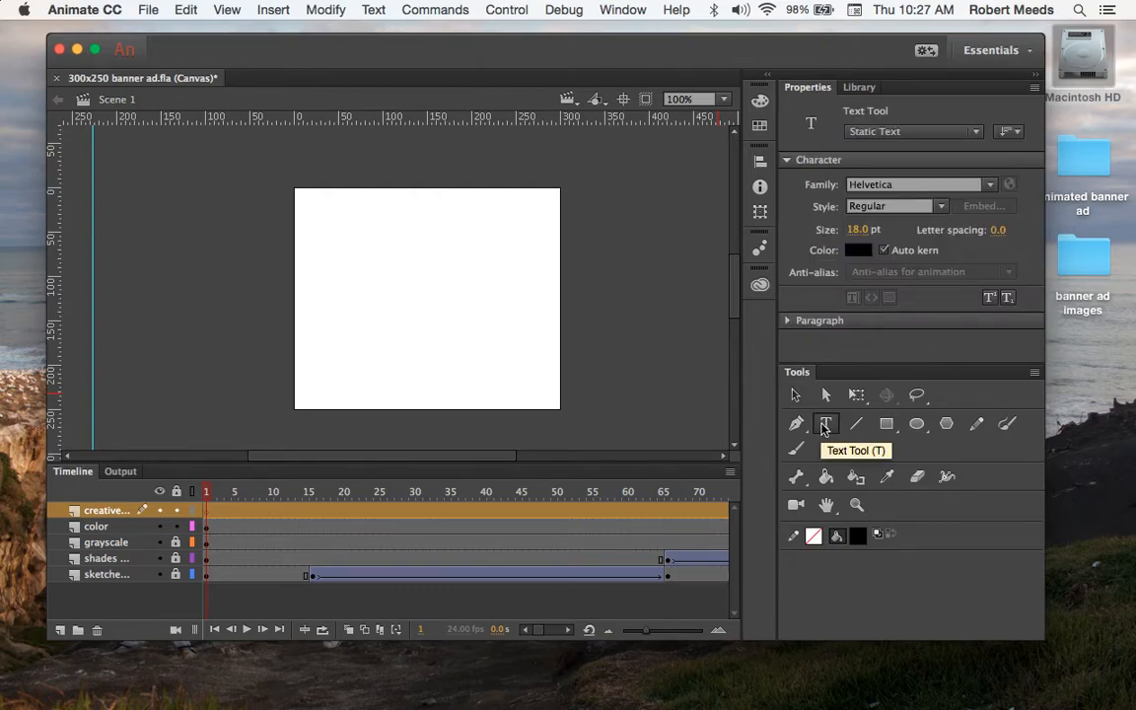
{"action": "left_click", "coordinate": [988, 186]}
{"action": "scroll", "coordinate": [947, 360], "scroll_direction": "down", "scroll_amount": 8}
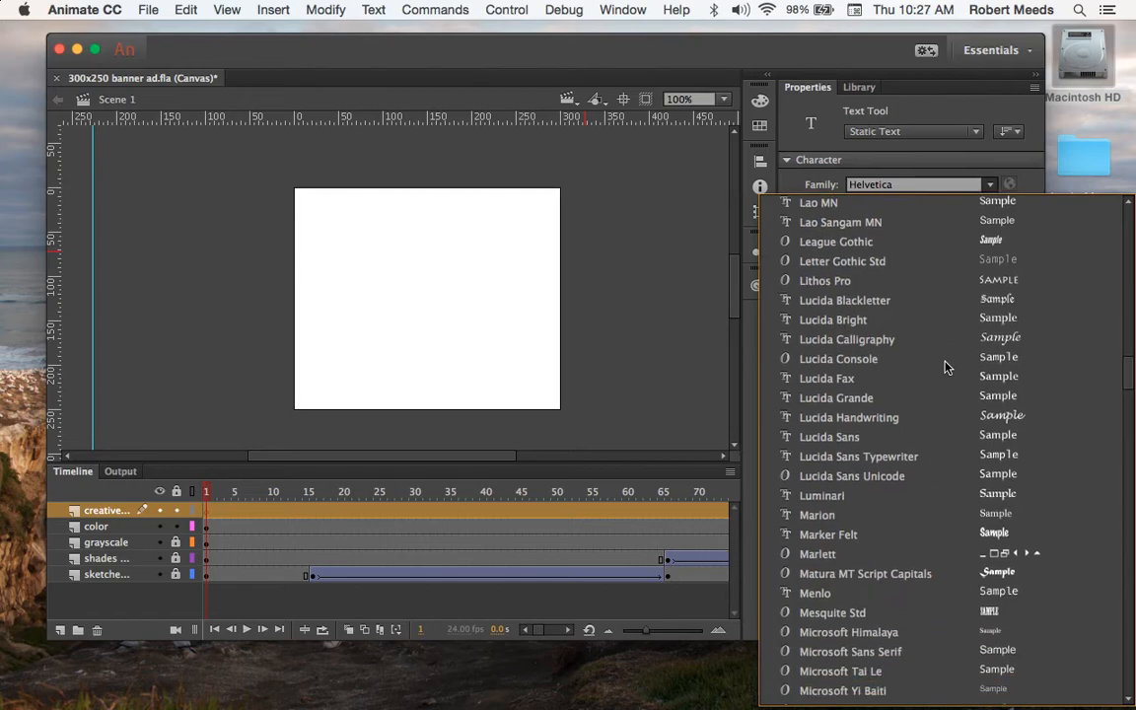
{"action": "scroll", "coordinate": [946, 367], "scroll_direction": "down", "scroll_amount": 2}
{"action": "scroll", "coordinate": [878, 566], "scroll_direction": "down", "scroll_amount": 6}
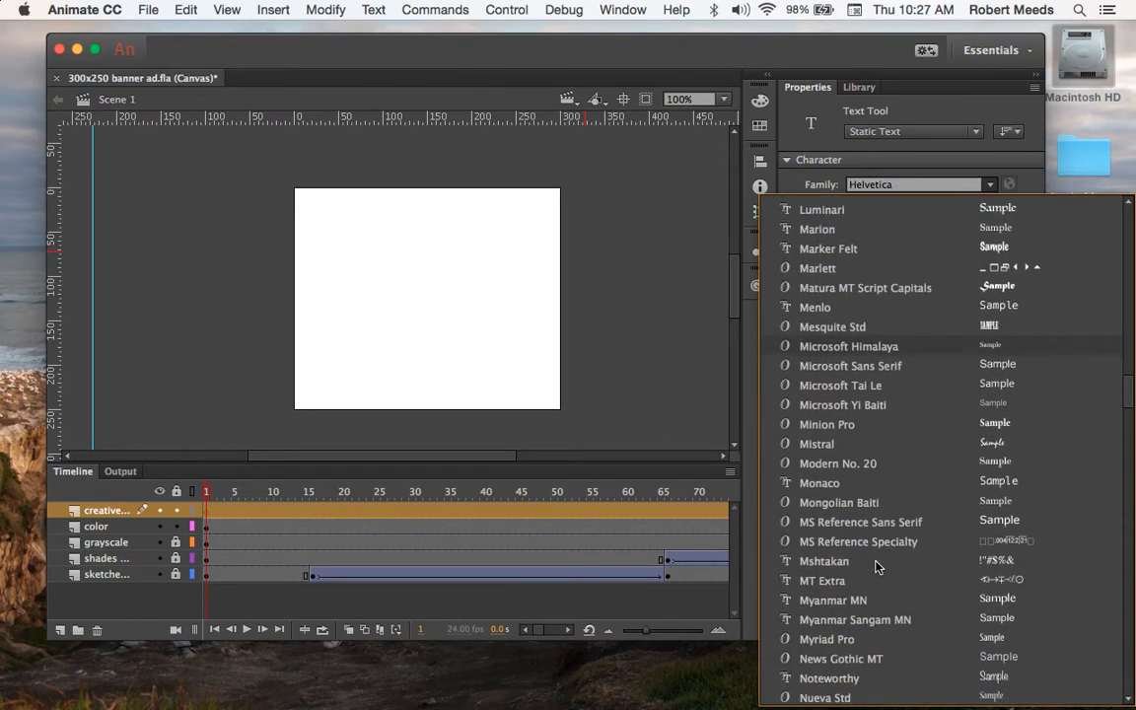
{"action": "left_click", "coordinate": [857, 639]}
{"action": "left_click", "coordinate": [940, 206]}
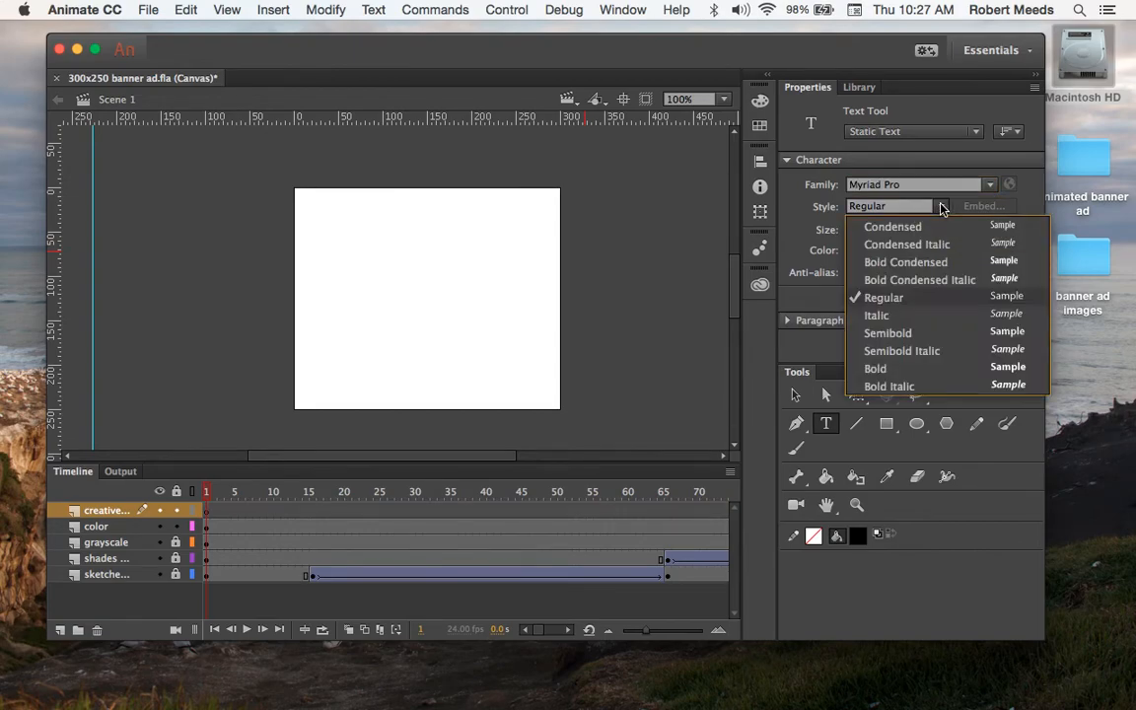
{"action": "left_click", "coordinate": [925, 227]}
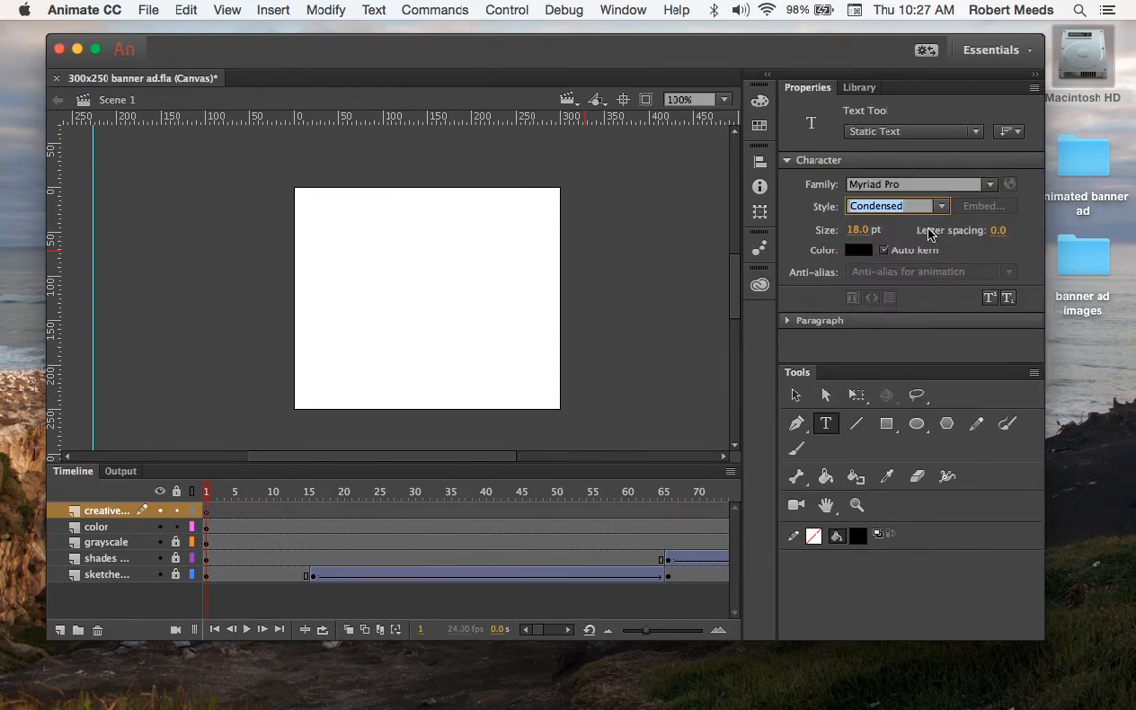
Step: Add the text "Creative strategy …" near the banner's upper-left corner and position it at about X 34, Y 17
{"action": "left_click", "coordinate": [327, 205]}
{"action": "type", "text": "Creative"}
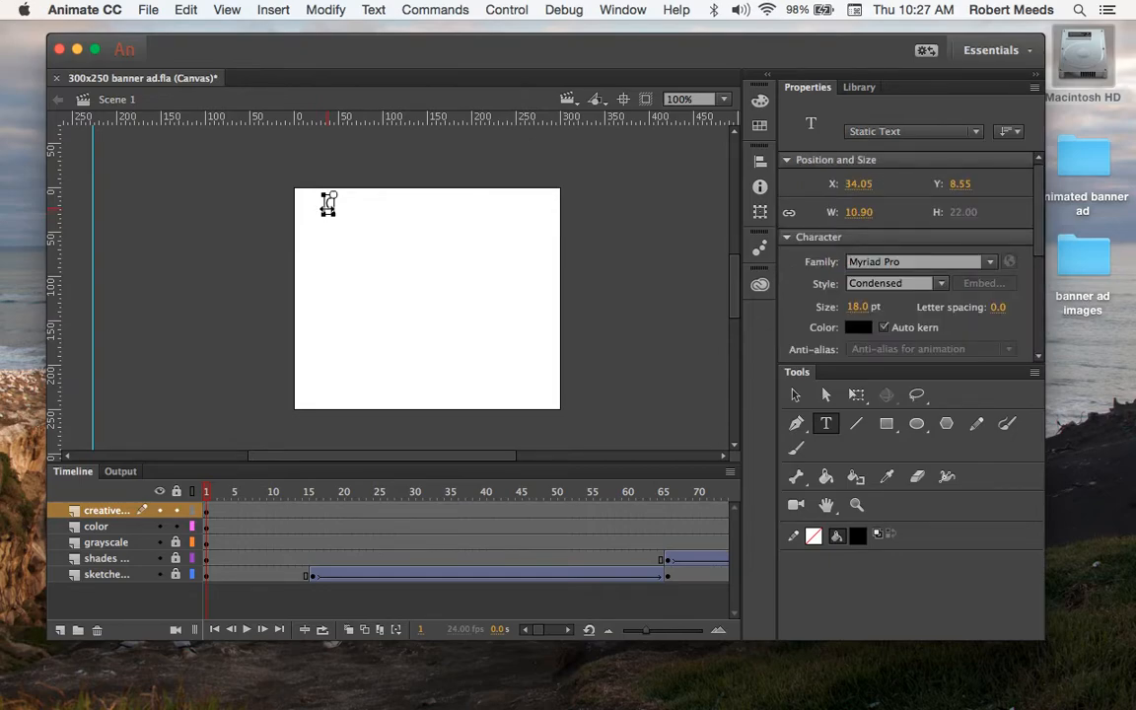
{"action": "type", "text": " strategy"}
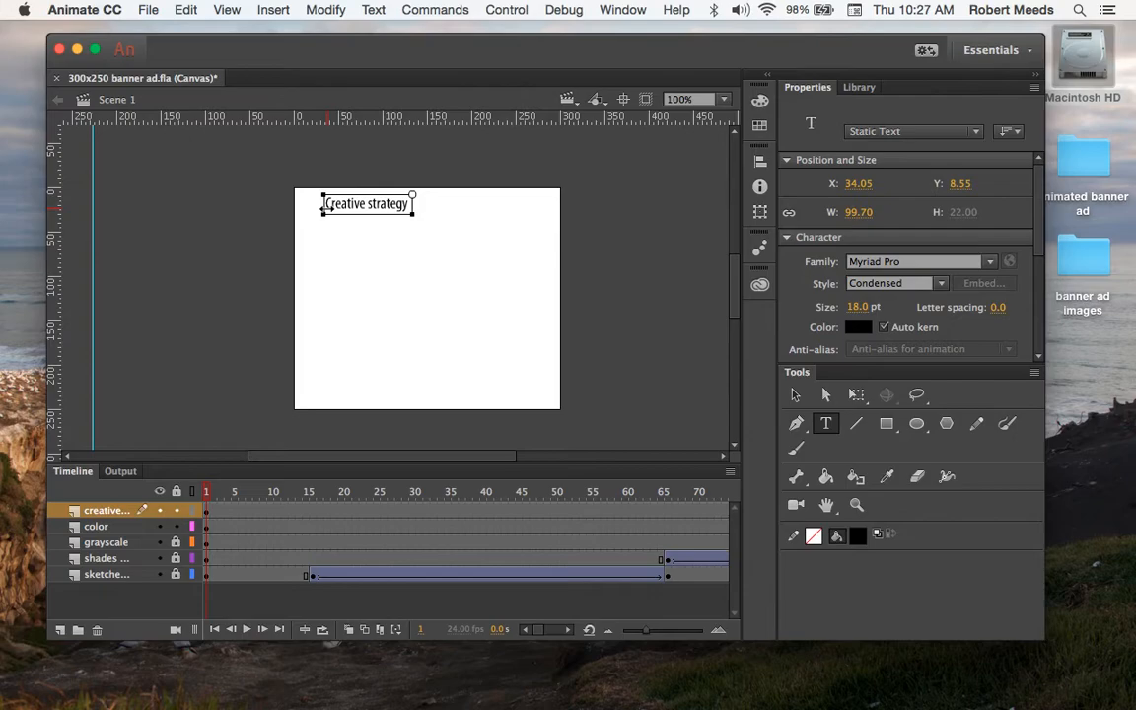
{"action": "type", "text": " …"}
{"action": "left_click", "coordinate": [796, 396]}
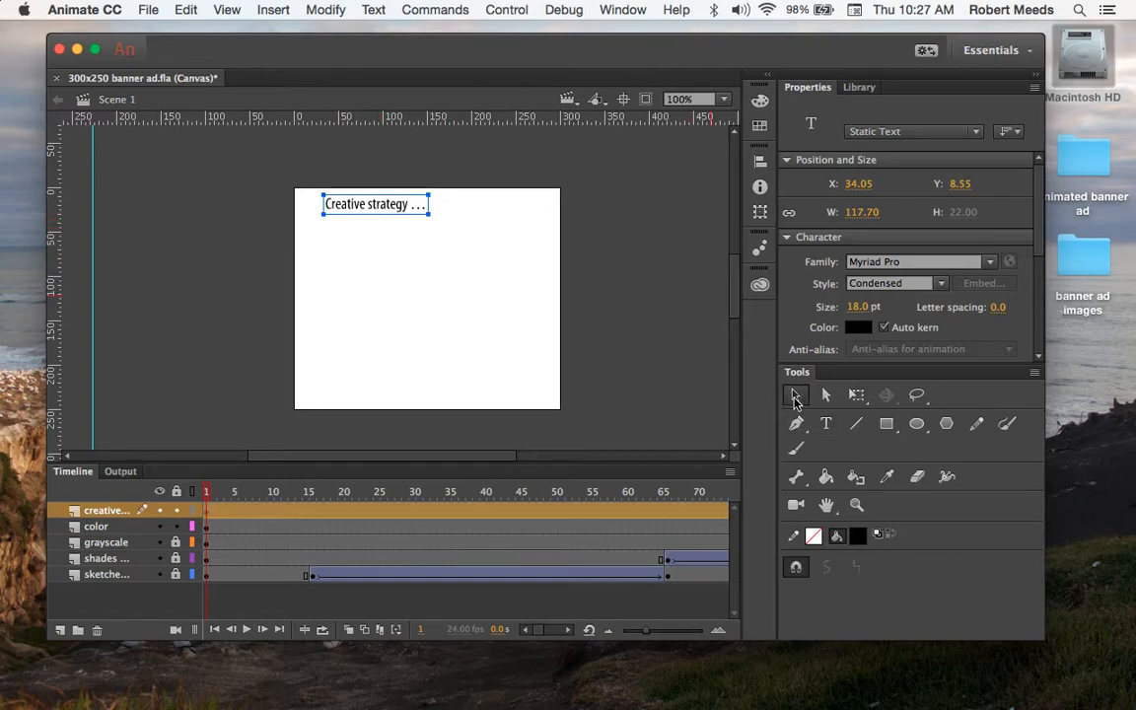
{"action": "left_click_drag", "start_coordinate": [372, 208], "coordinate": [358, 216]}
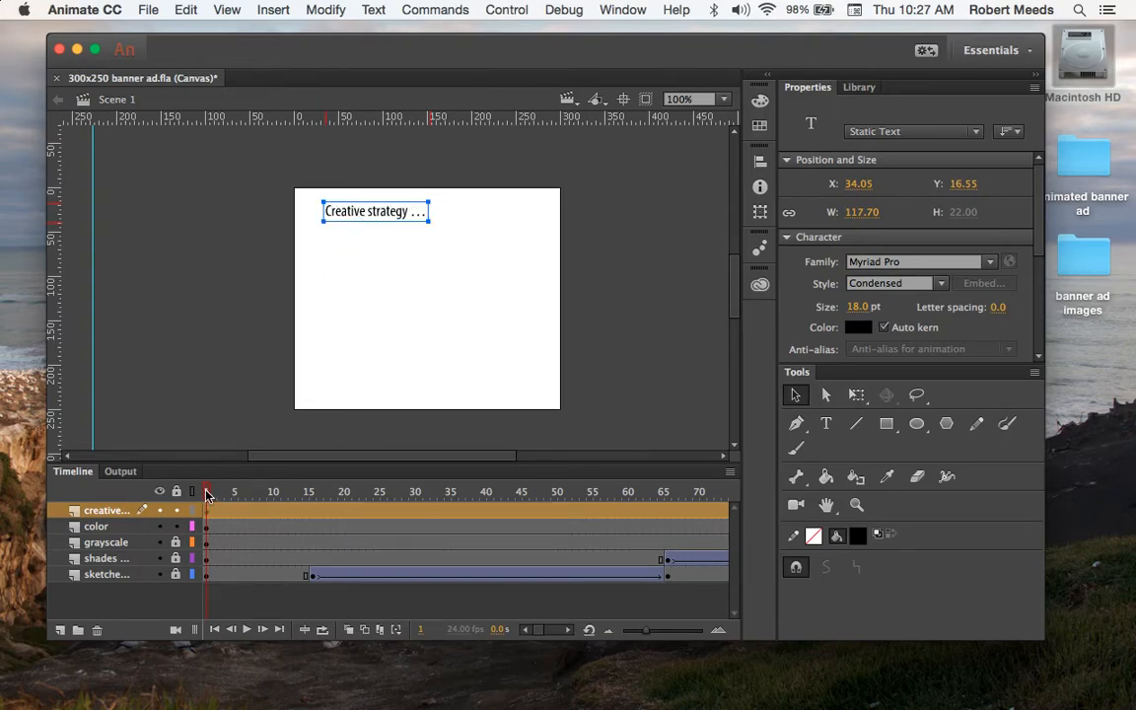
Step: Check the text over the color image around frame 279 and shift it left to X 23.05
{"action": "left_click", "coordinate": [415, 491]}
{"action": "left_click_drag", "start_coordinate": [445, 492], "coordinate": [725, 505]}
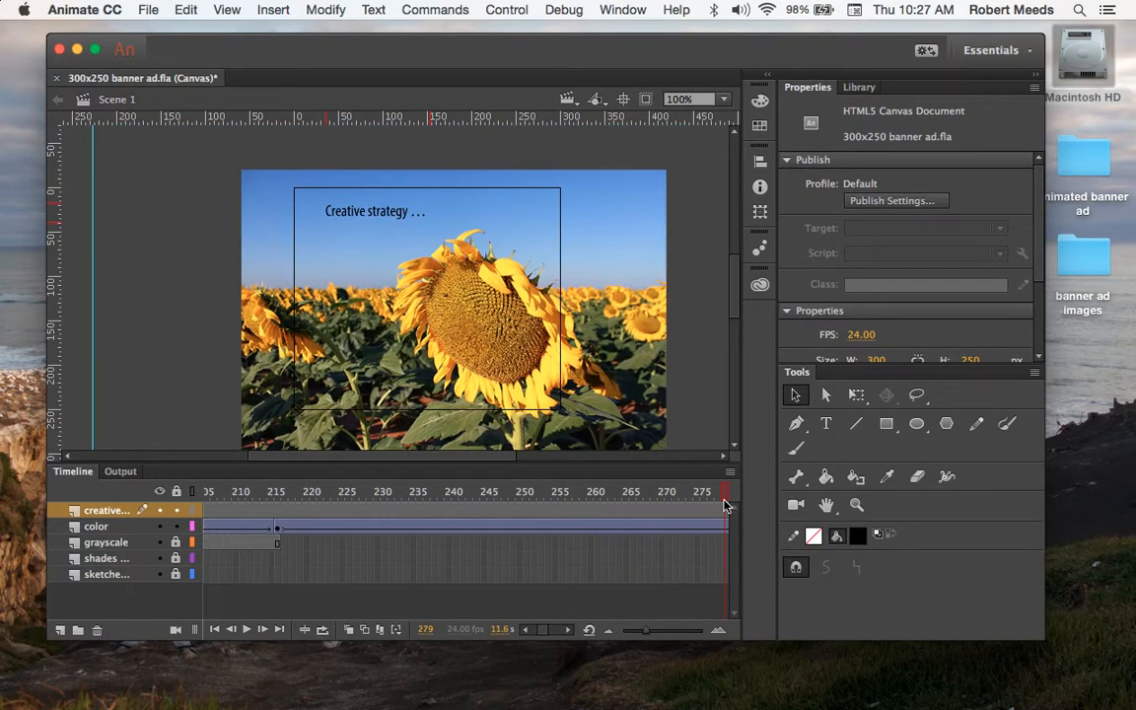
{"action": "left_click", "coordinate": [346, 217]}
{"action": "left_click_drag", "start_coordinate": [345, 214], "coordinate": [335, 217]}
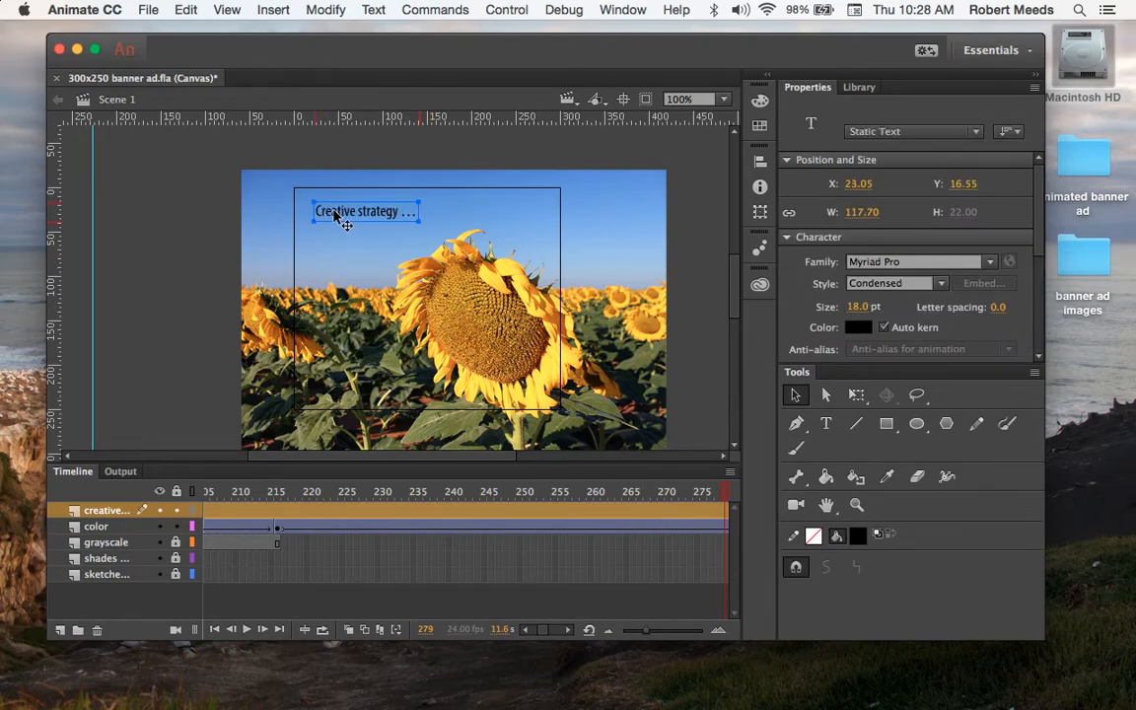
Step: Return to frame 1 and convert the "Creative strategy …" text into a graphic symbol named "creative strategy"
{"action": "left_click", "coordinate": [723, 493]}
{"action": "left_click_drag", "start_coordinate": [723, 493], "coordinate": [96, 430]}
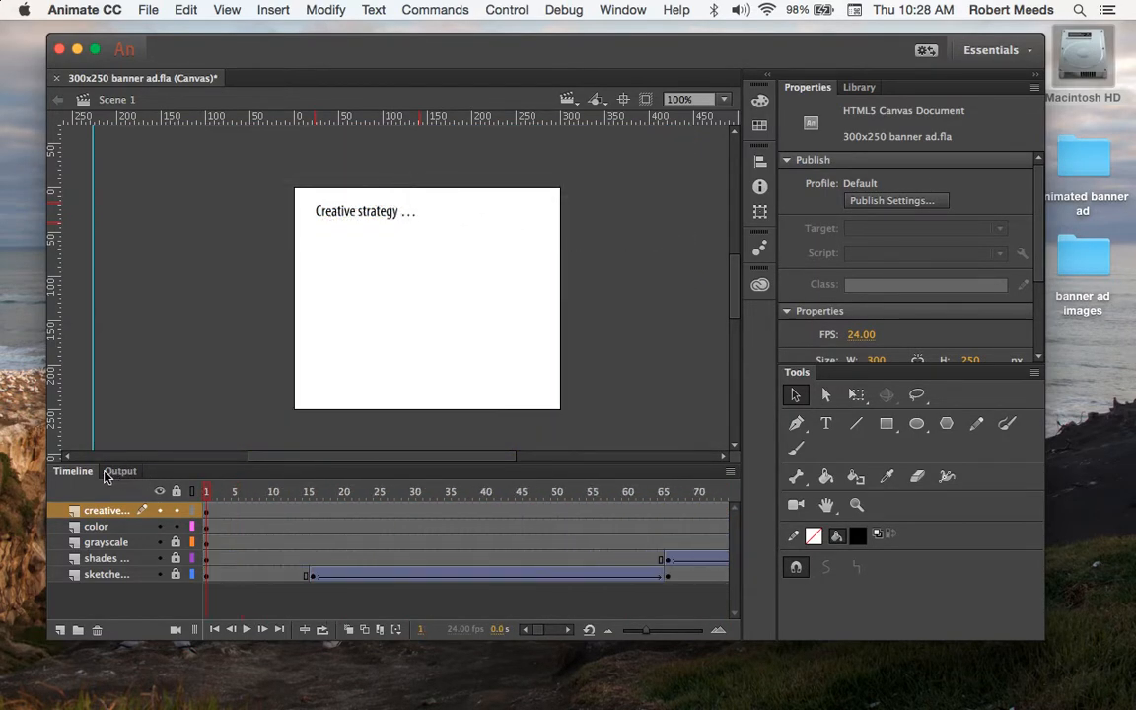
{"action": "left_click", "coordinate": [344, 219]}
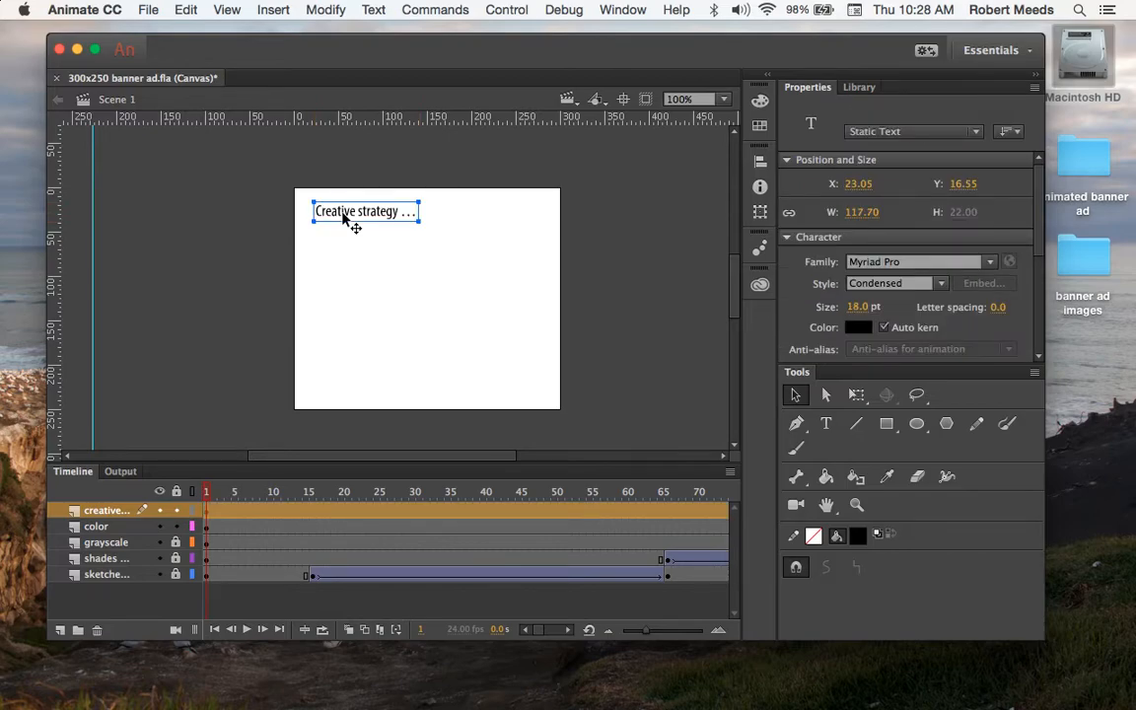
{"action": "left_click", "coordinate": [311, 10]}
{"action": "left_click", "coordinate": [326, 60]}
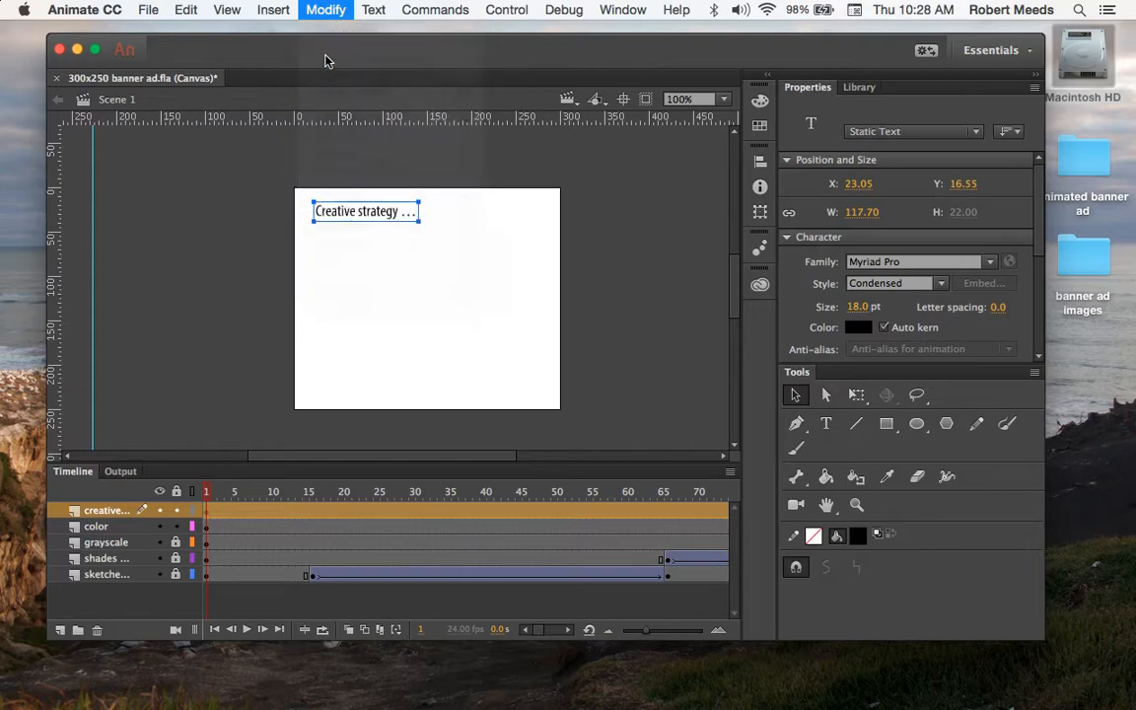
{"action": "type", "text": "creative strategy"}
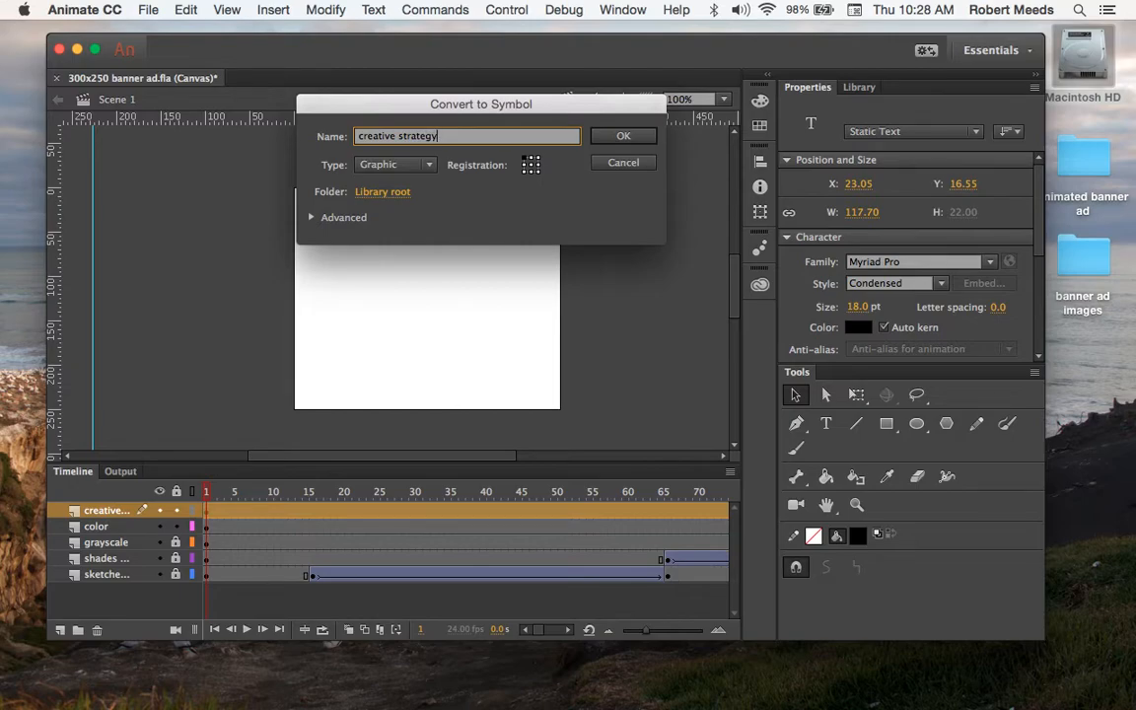
{"action": "key", "text": "Return"}
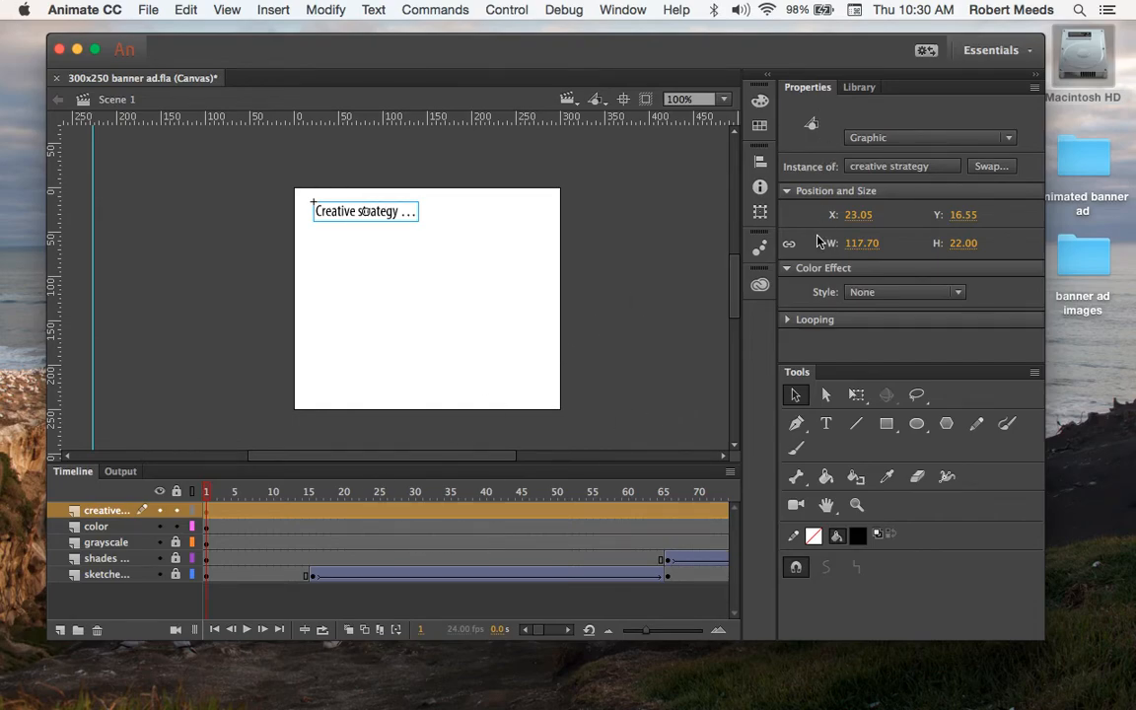
Step: Apply an Alpha color effect of 0% to the creative strategy symbol at frame 1
{"action": "left_click", "coordinate": [955, 293]}
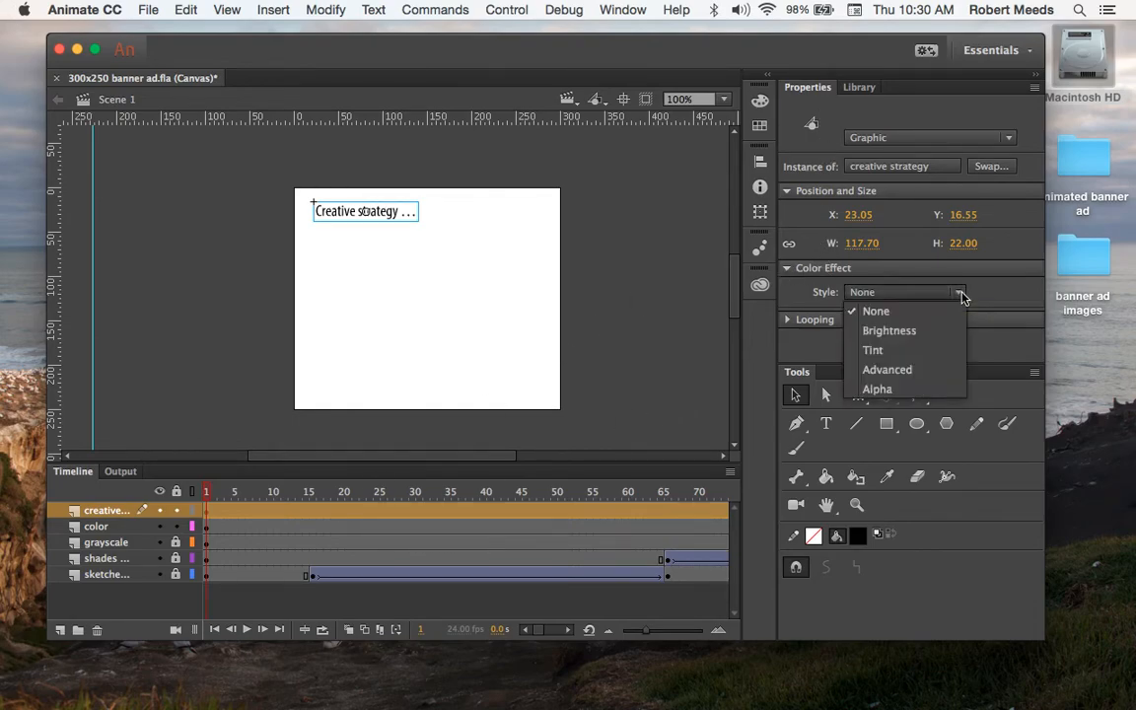
{"action": "left_click", "coordinate": [911, 389]}
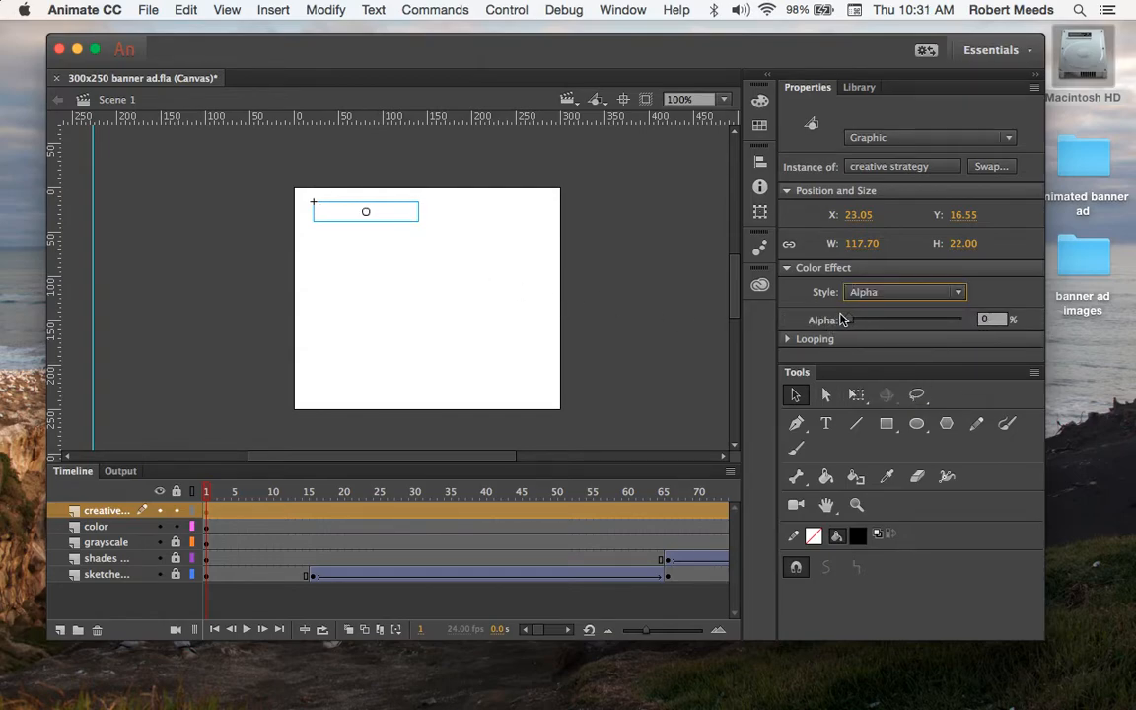
{"action": "left_click", "coordinate": [613, 282]}
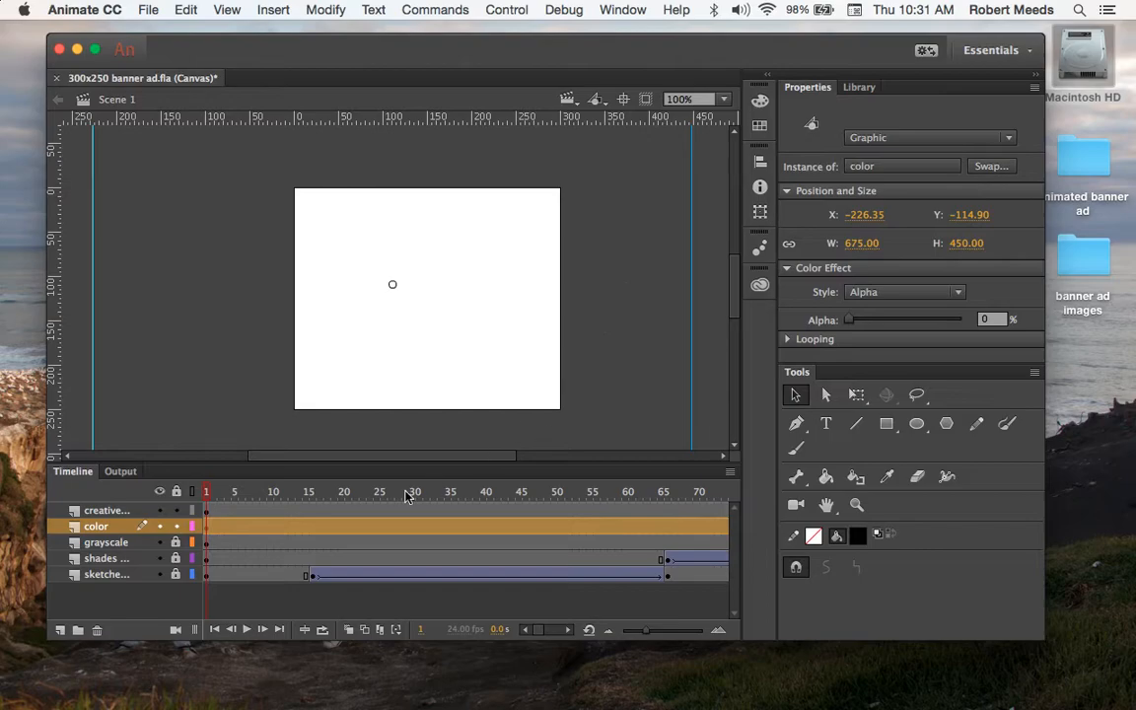
Step: Insert a keyframe at frame 101 on the creative strategy layer
{"action": "left_click_drag", "start_coordinate": [207, 496], "coordinate": [564, 509]}
{"action": "left_click", "coordinate": [563, 511]}
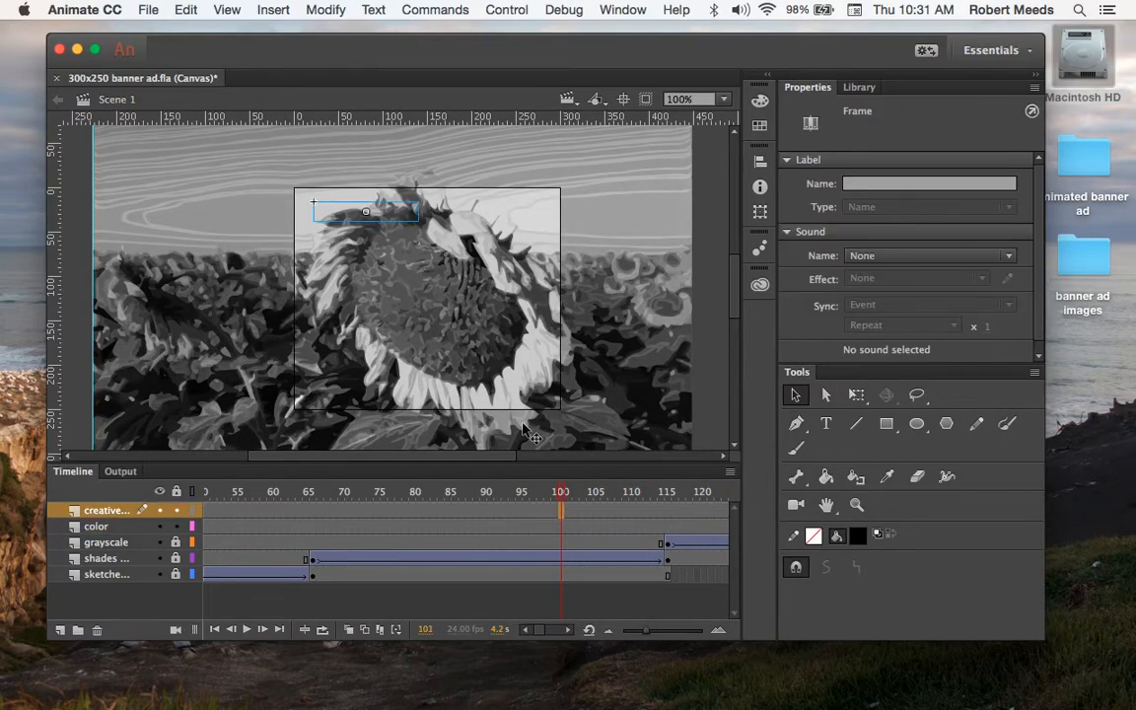
{"action": "left_click", "coordinate": [273, 9]}
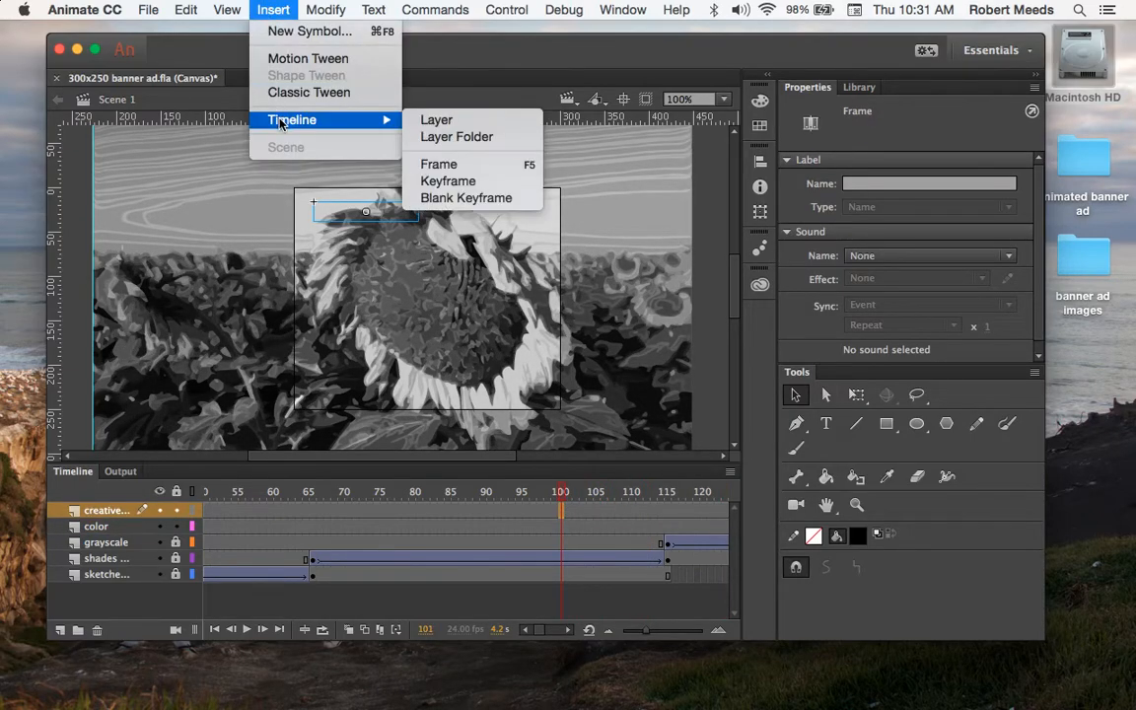
{"action": "mouse_move", "coordinate": [390, 120]}
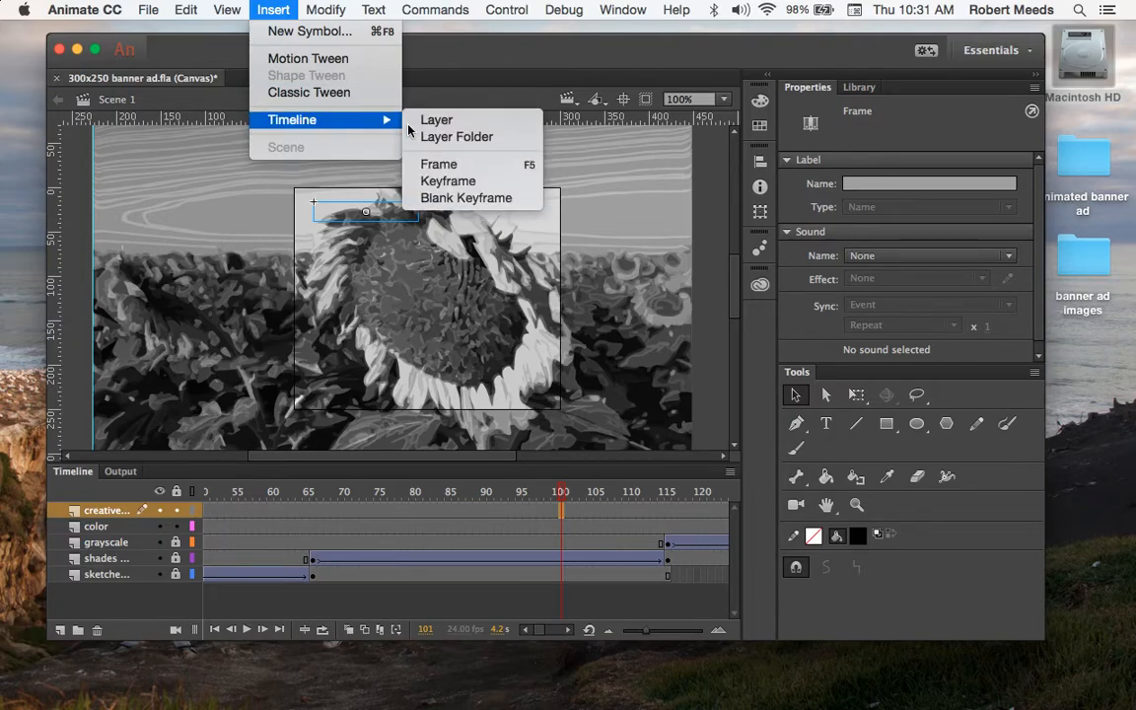
{"action": "left_click", "coordinate": [445, 182]}
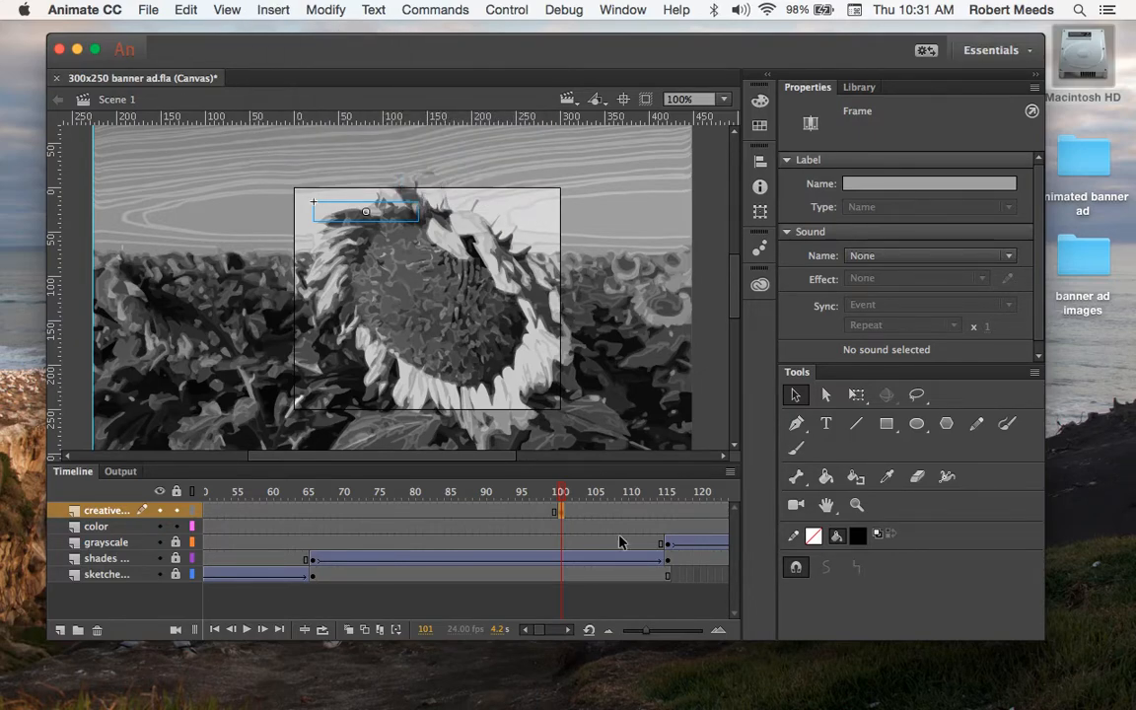
Step: Insert a keyframe at frame 151 on the creative strategy layer and set the text symbol's alpha there to 100%
{"action": "scroll", "coordinate": [617, 538], "scroll_direction": "right", "scroll_amount": 10}
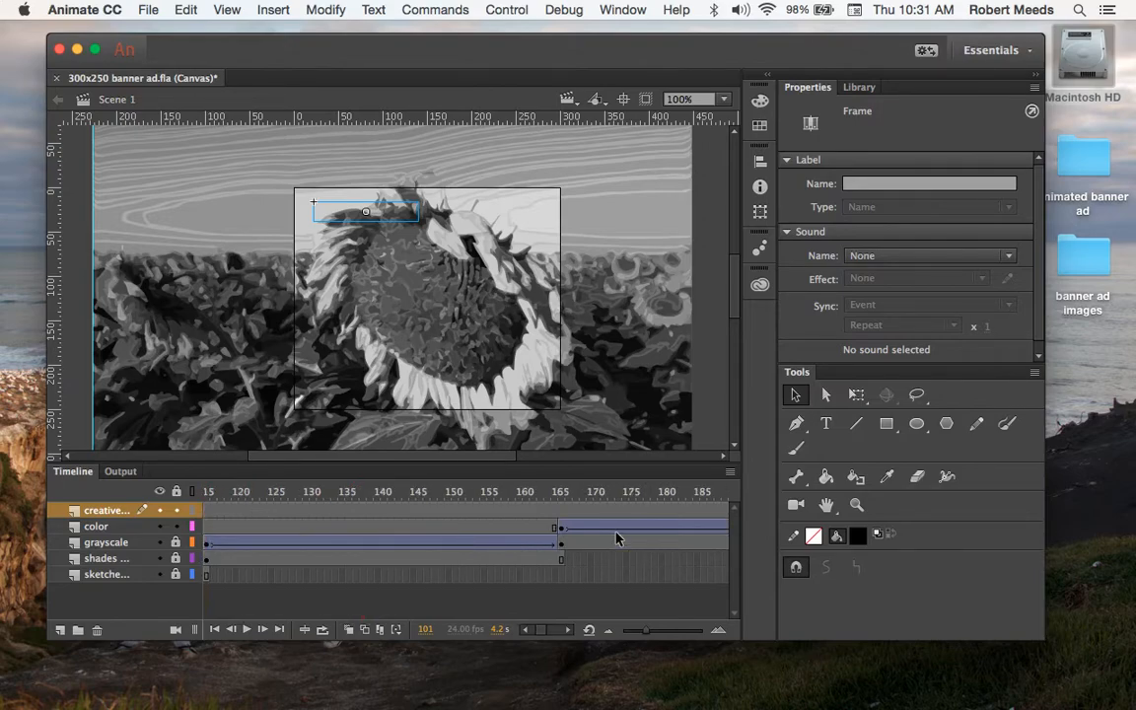
{"action": "left_click", "coordinate": [456, 512]}
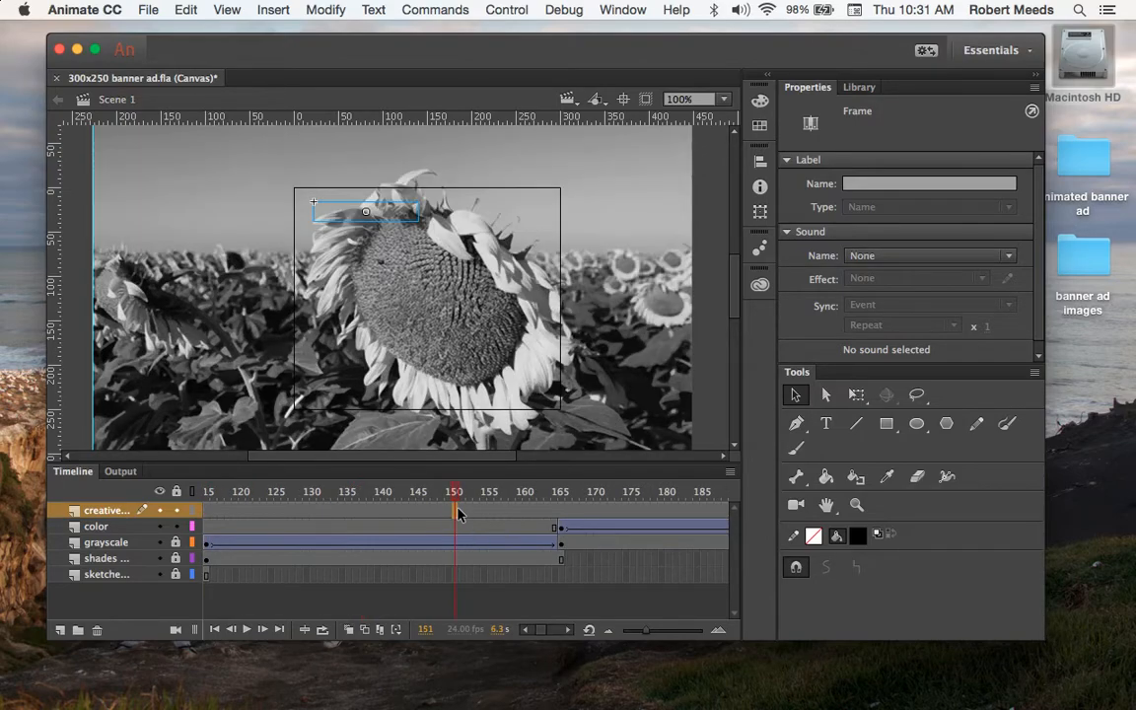
{"action": "left_click", "coordinate": [272, 10]}
{"action": "mouse_move", "coordinate": [289, 123]}
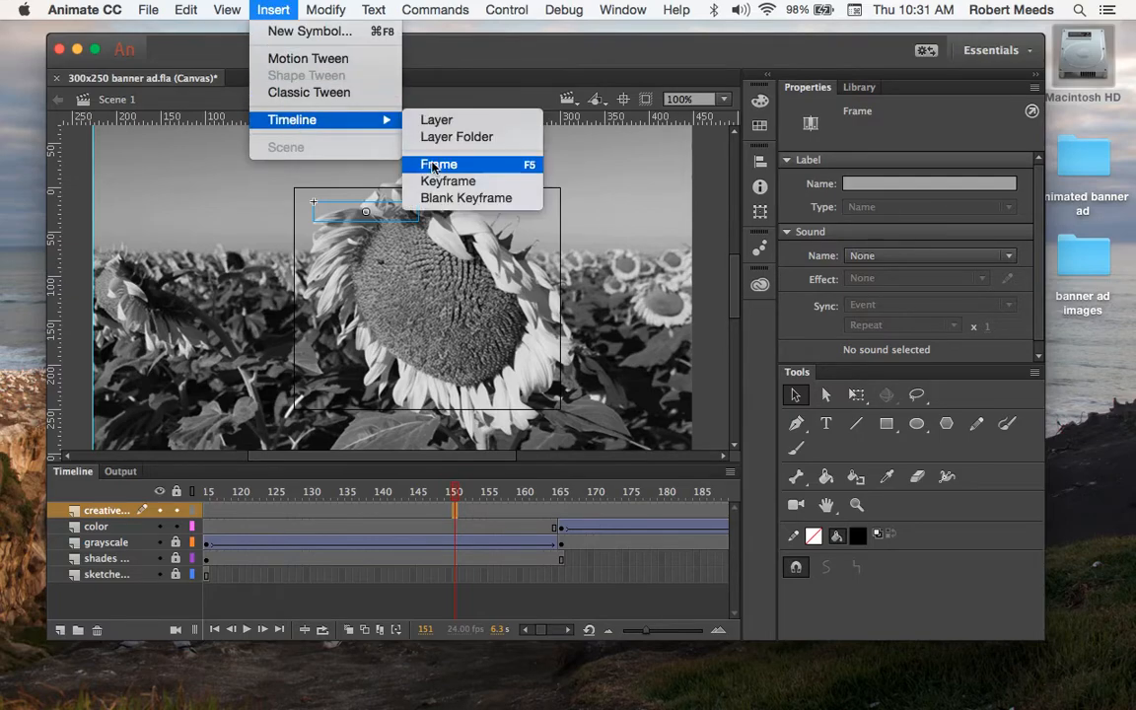
{"action": "left_click", "coordinate": [435, 178]}
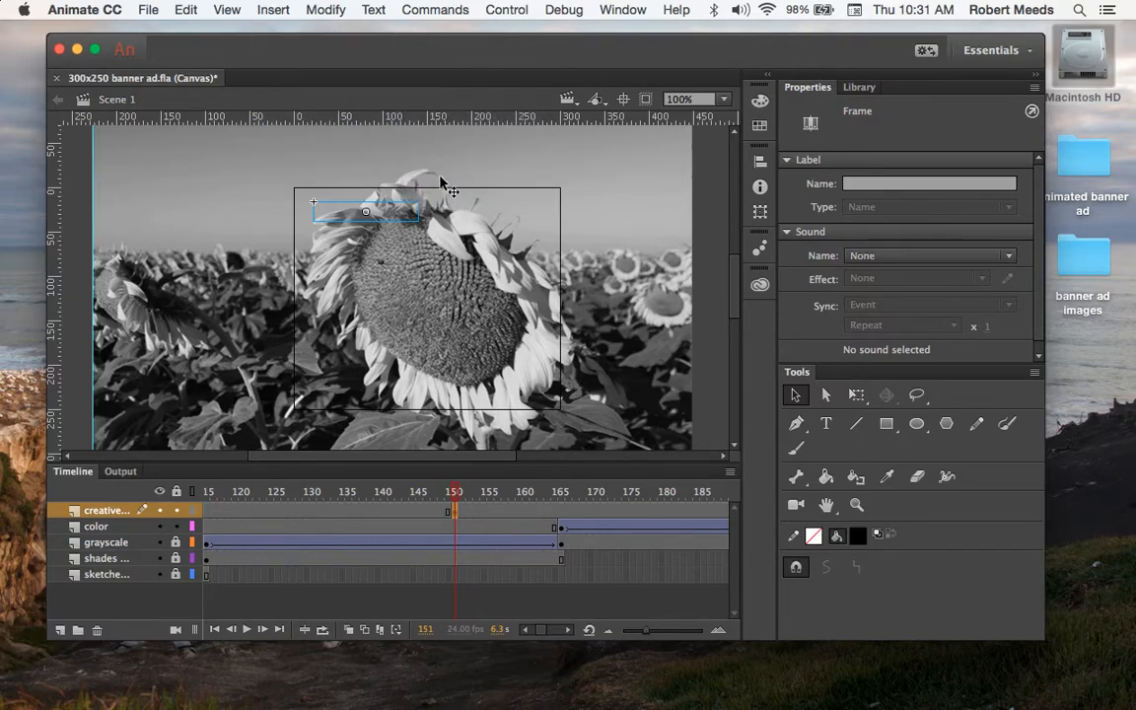
{"action": "left_click", "coordinate": [396, 209]}
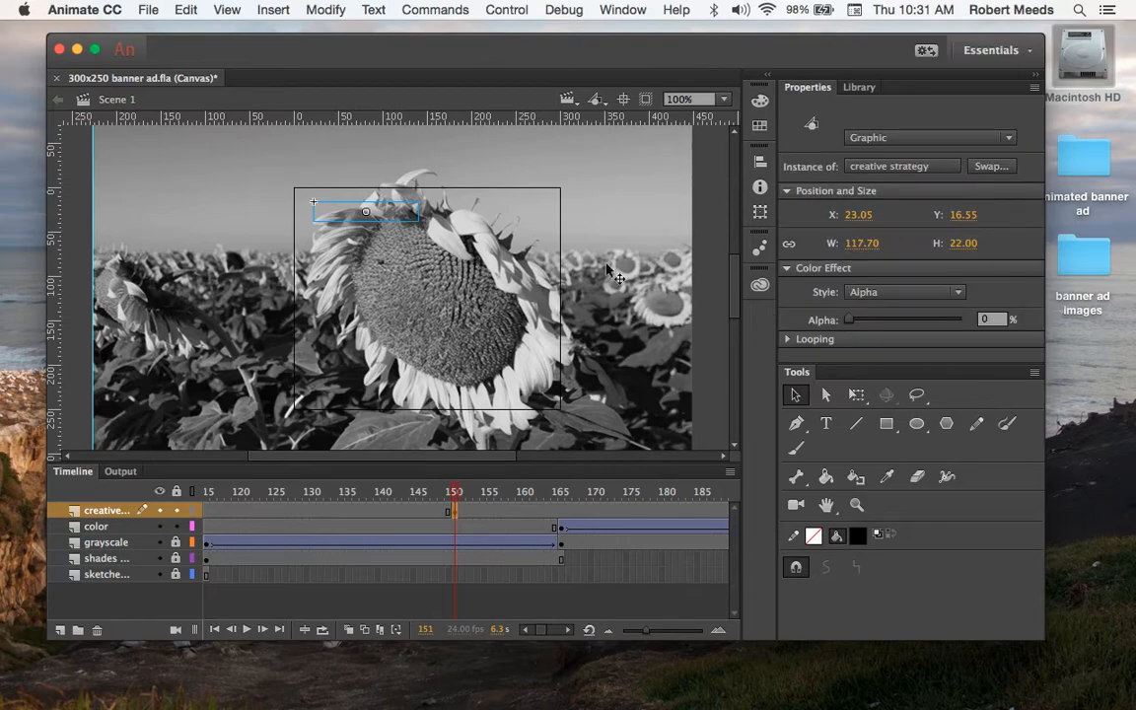
{"action": "left_click_drag", "start_coordinate": [854, 322], "coordinate": [988, 318]}
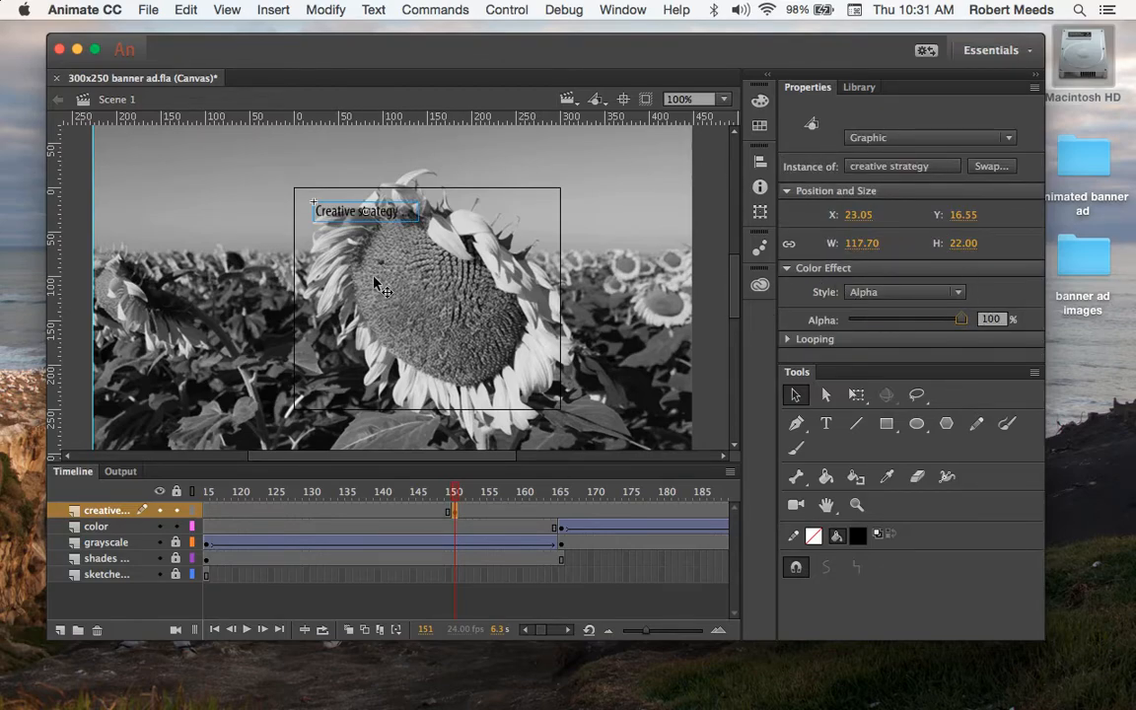
Step: Create a classic tween between the creative strategy layer's keyframes at 101 and 151, and preview the fade-in
{"action": "left_click", "coordinate": [262, 514]}
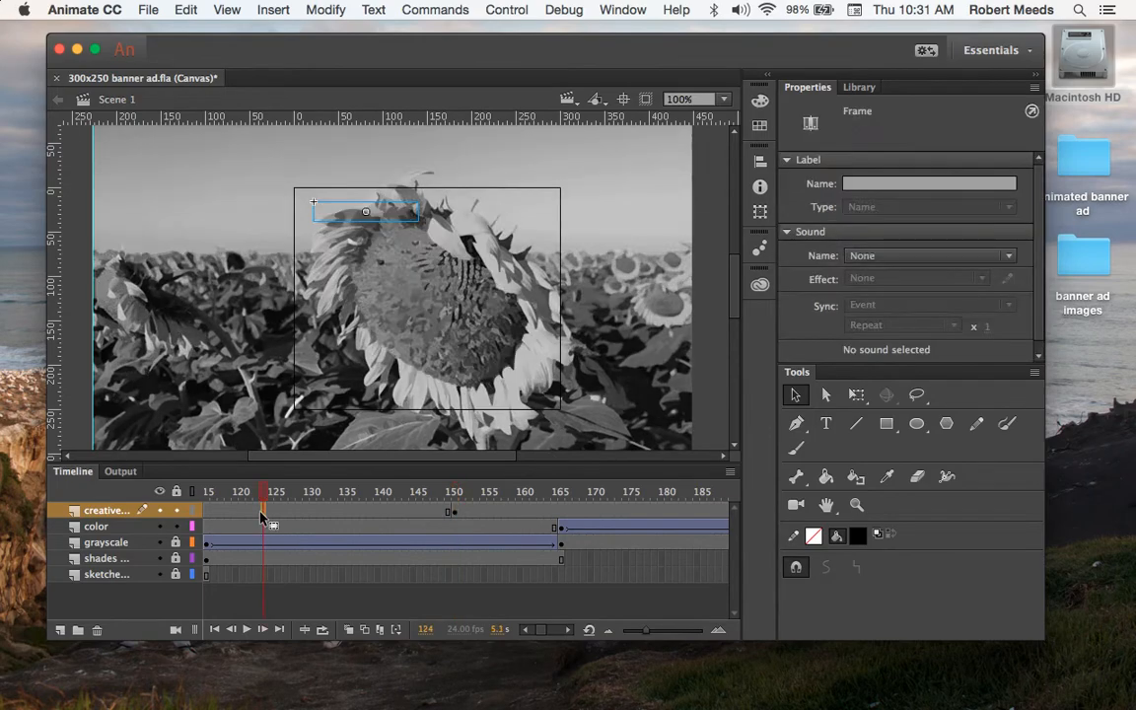
{"action": "left_click", "coordinate": [260, 9]}
{"action": "left_click", "coordinate": [287, 94]}
{"action": "left_click_drag", "start_coordinate": [265, 491], "coordinate": [406, 490]}
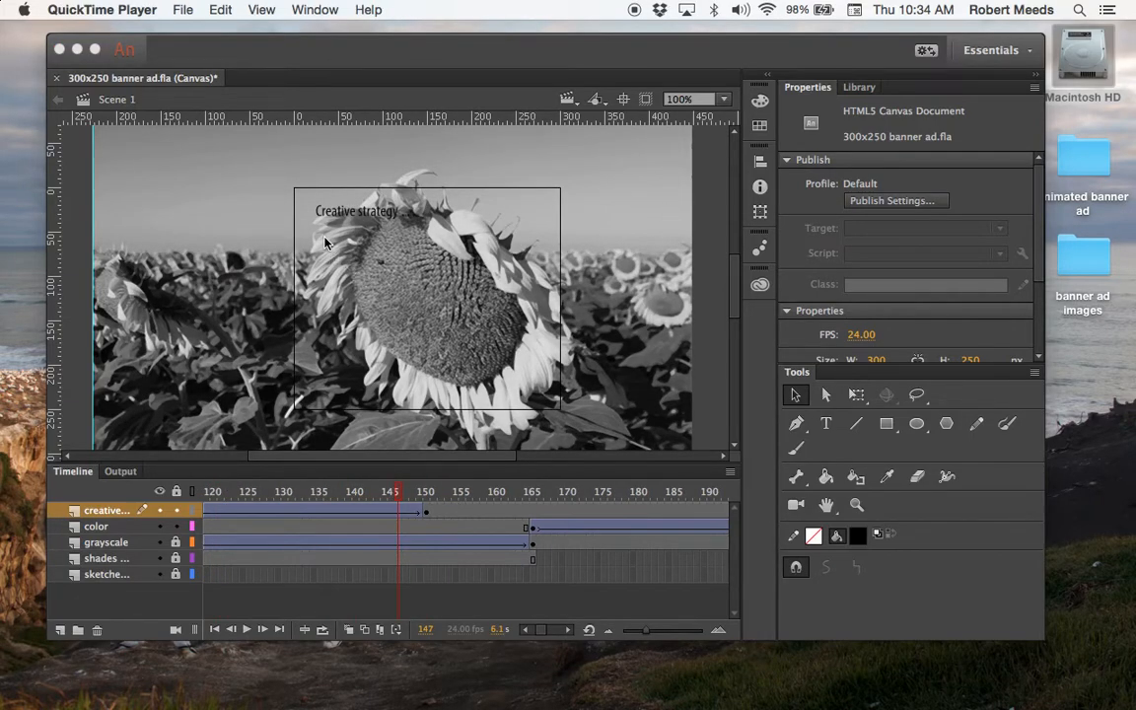
Step: Add a layer named "executed clearly" above the creative strategy layer
{"action": "left_click", "coordinate": [60, 631]}
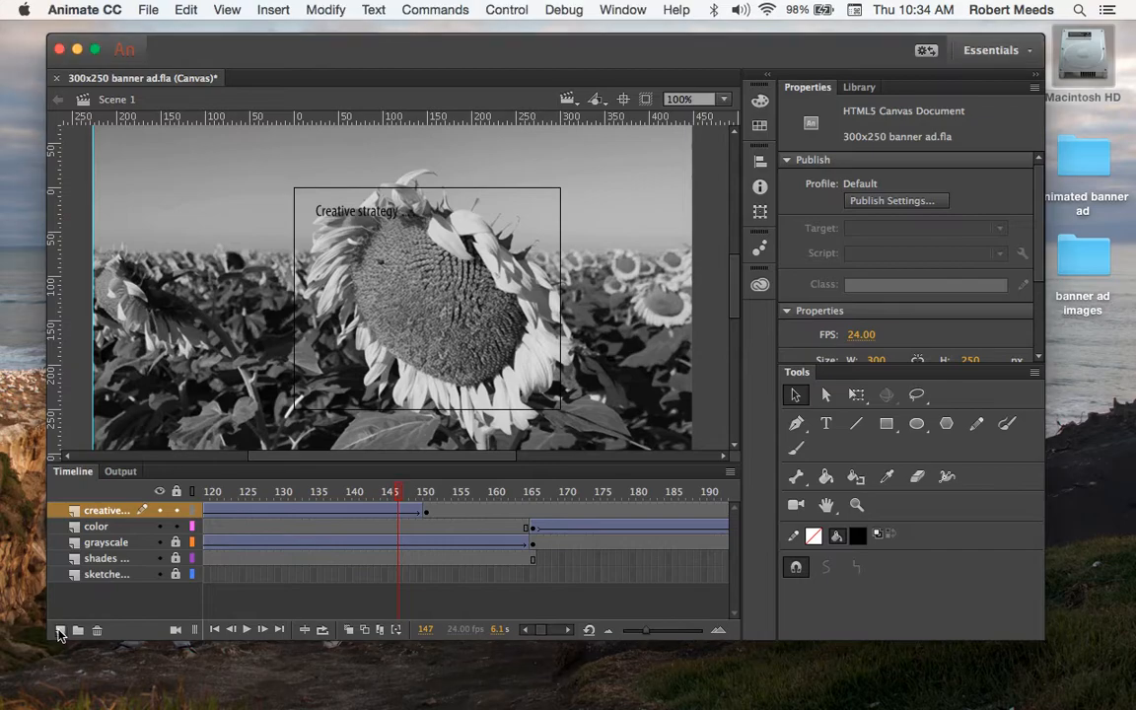
{"action": "left_click", "coordinate": [59, 630]}
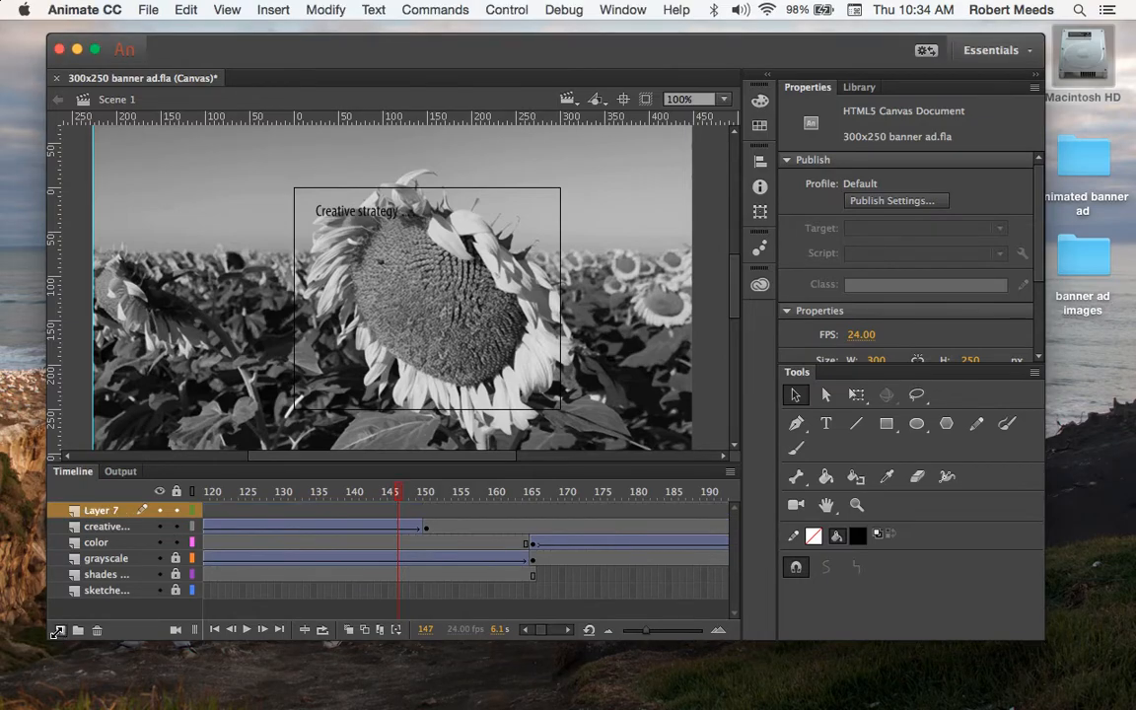
{"action": "double_click", "coordinate": [102, 511]}
{"action": "type", "text": "exec"}
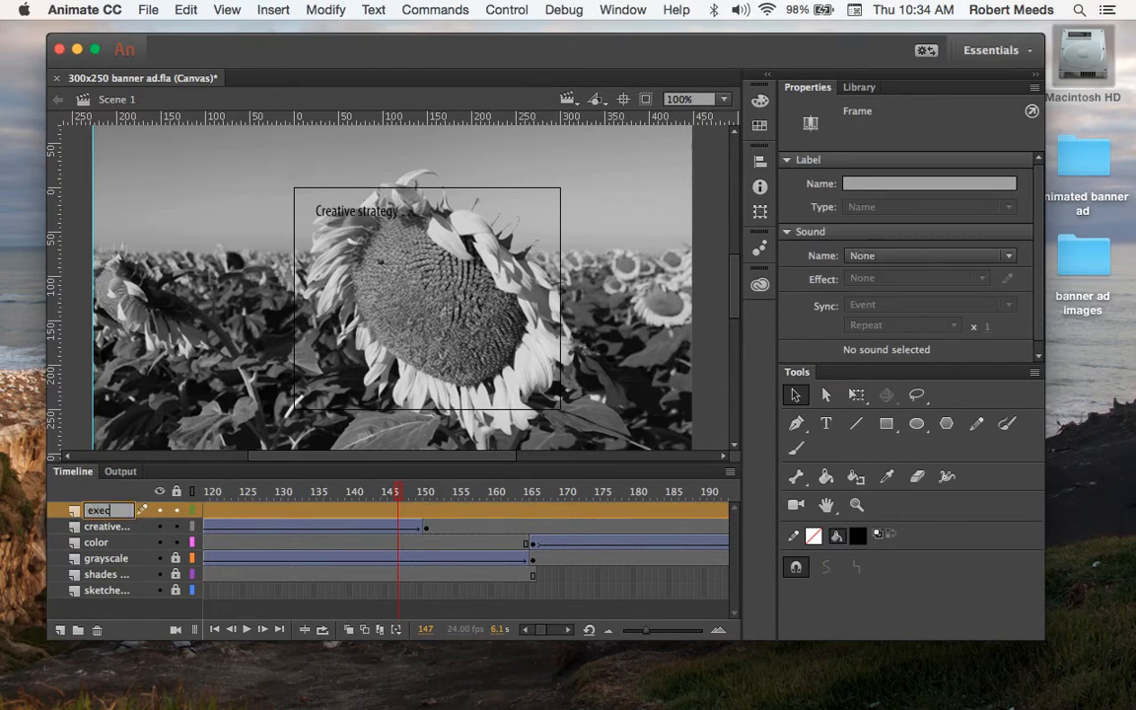
{"action": "type", "text": "uted"}
{"action": "type", "text": " c"}
{"action": "type", "text": "learly"}
Step: Set the Text tool's style to Condensed Italic and its size to 24 pt
{"action": "left_click", "coordinate": [827, 425]}
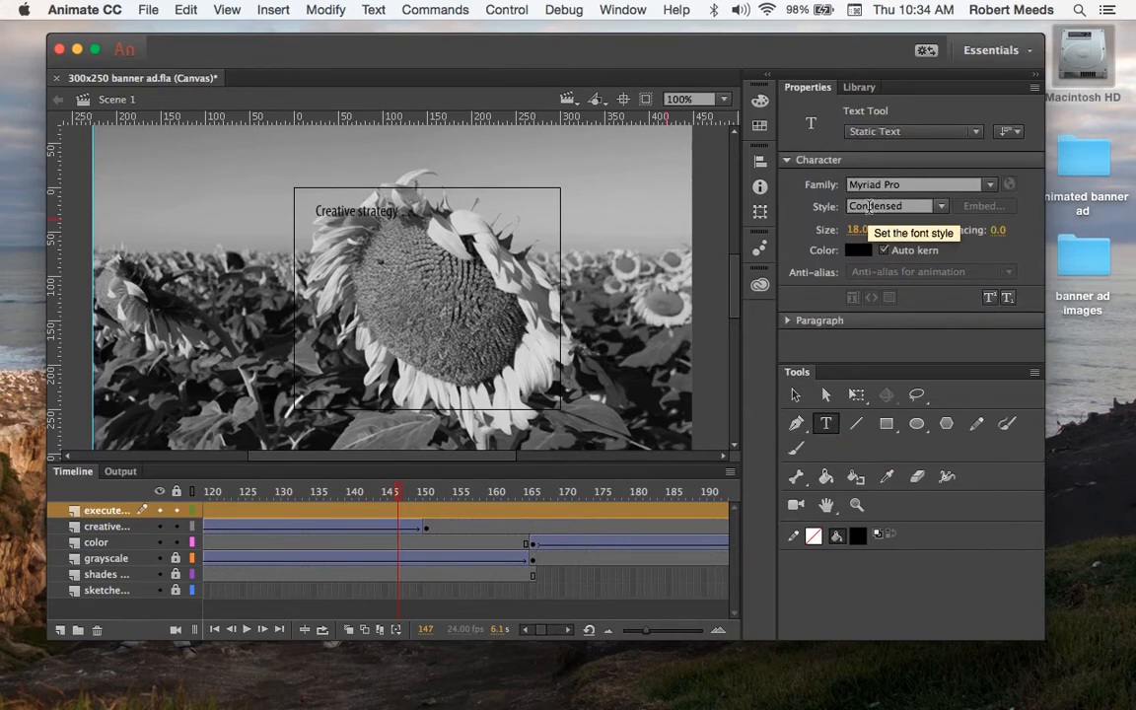
{"action": "left_click", "coordinate": [942, 208]}
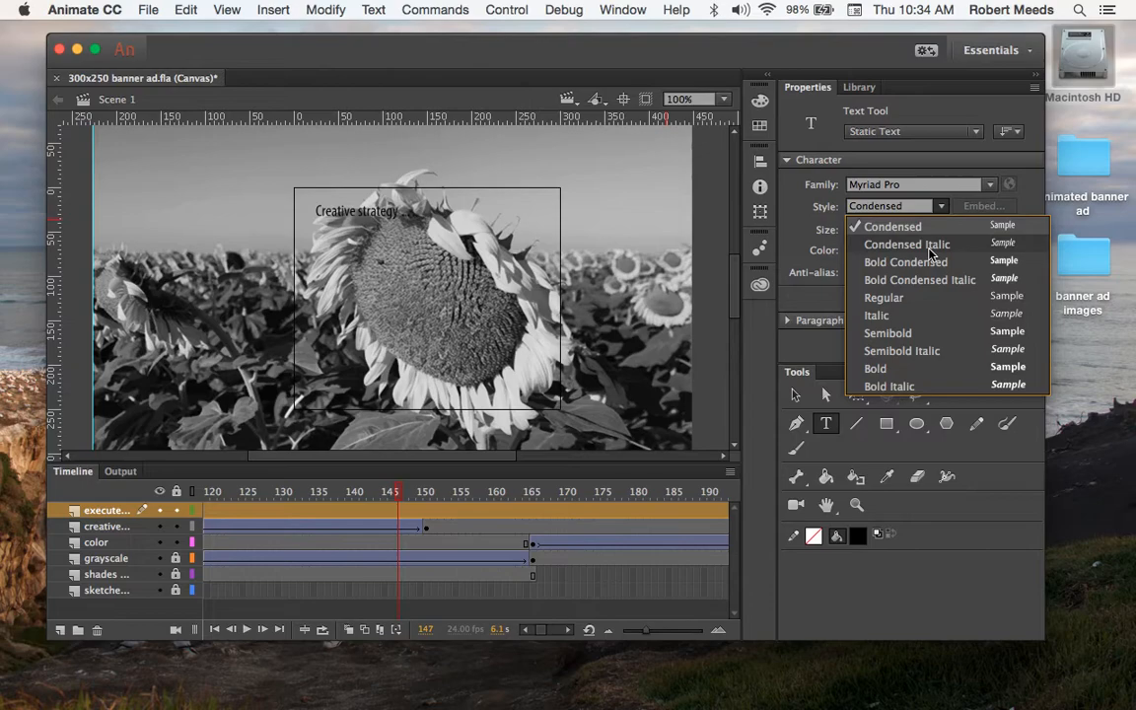
{"action": "left_click", "coordinate": [927, 247]}
{"action": "left_click", "coordinate": [855, 229]}
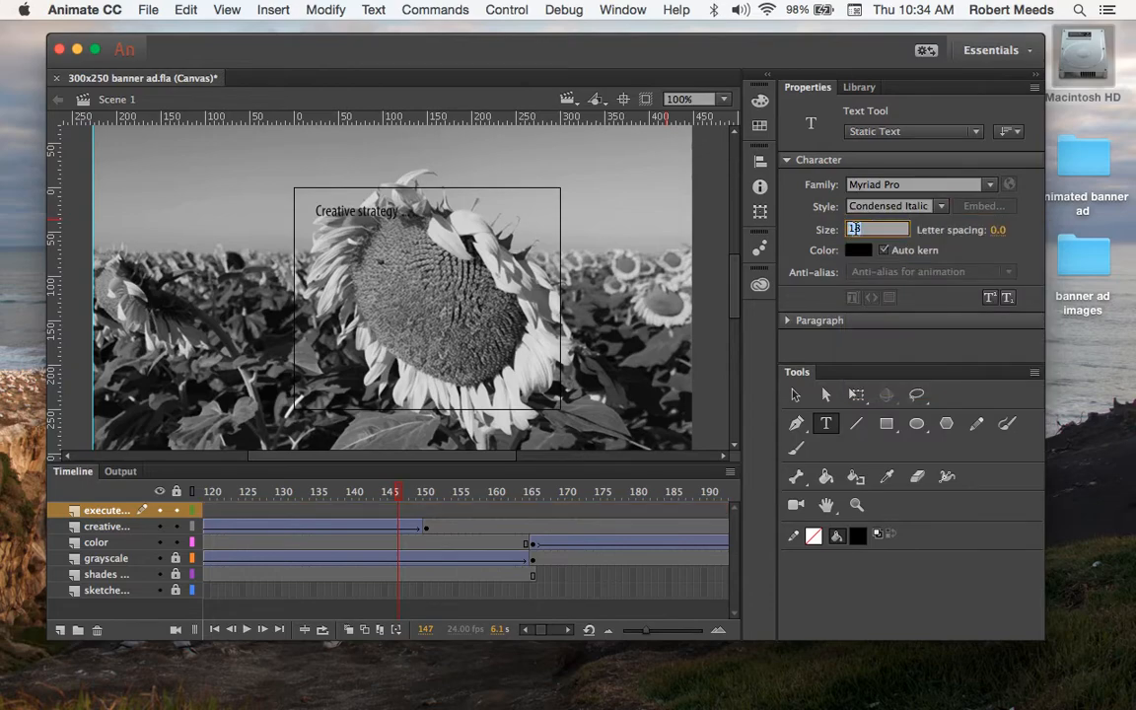
{"action": "key", "text": "Return"}
Step: Add the text "executed clearly." just below the "Creative strategy …" line, at about X 23, Y 29
{"action": "left_click", "coordinate": [317, 223]}
{"action": "type", "text": "execute"}
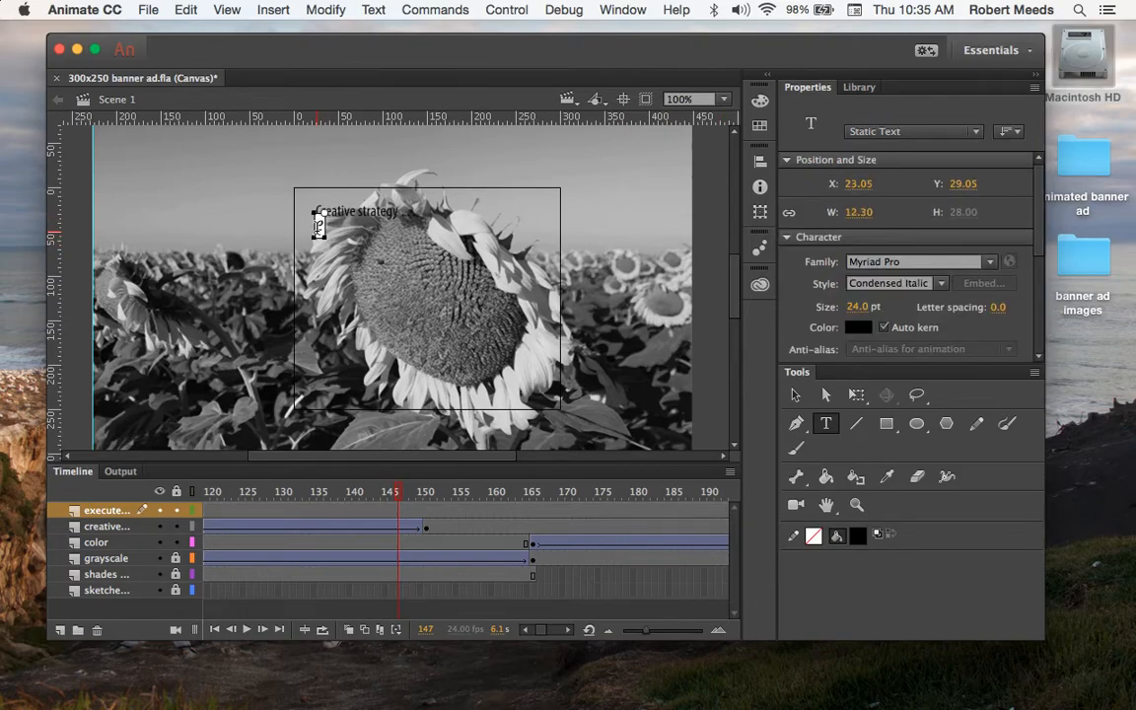
{"action": "type", "text": "d"}
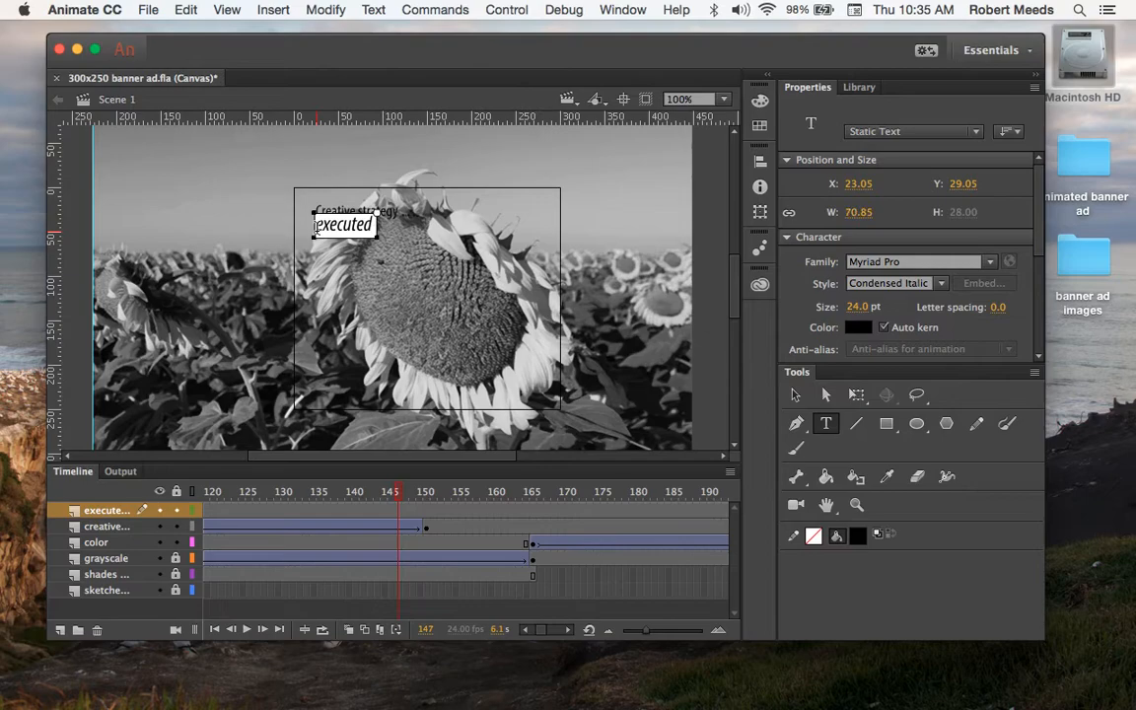
{"action": "type", "text": " clearly."}
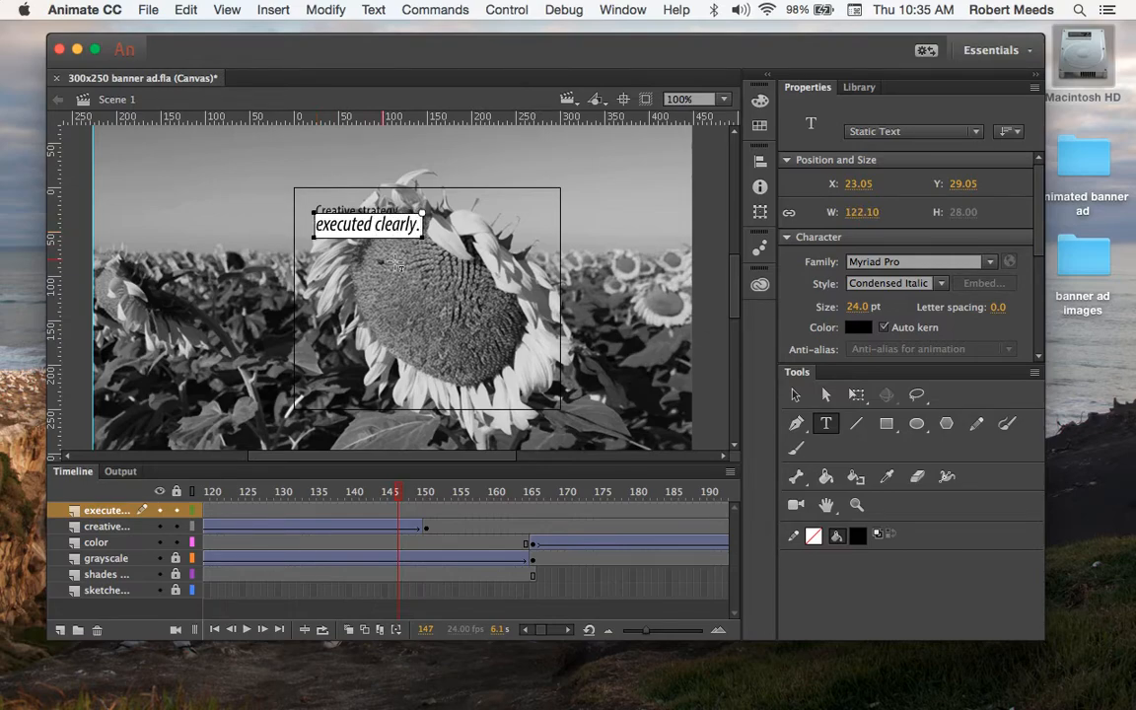
Step: Nudge the "executed clearly." text down to Y 35.05, keeping it left-aligned with the line above
{"action": "left_click", "coordinate": [795, 395]}
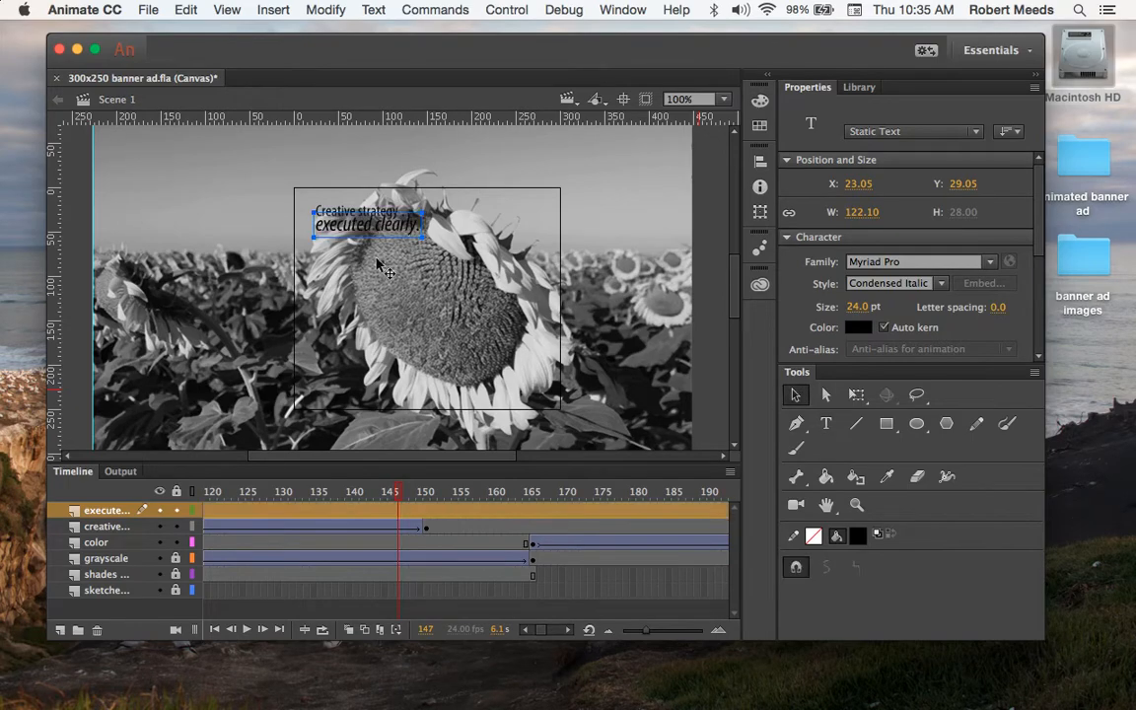
{"action": "key", "text": "Down"}
{"action": "key", "text": "Down"}
{"action": "key", "text": "Down"}
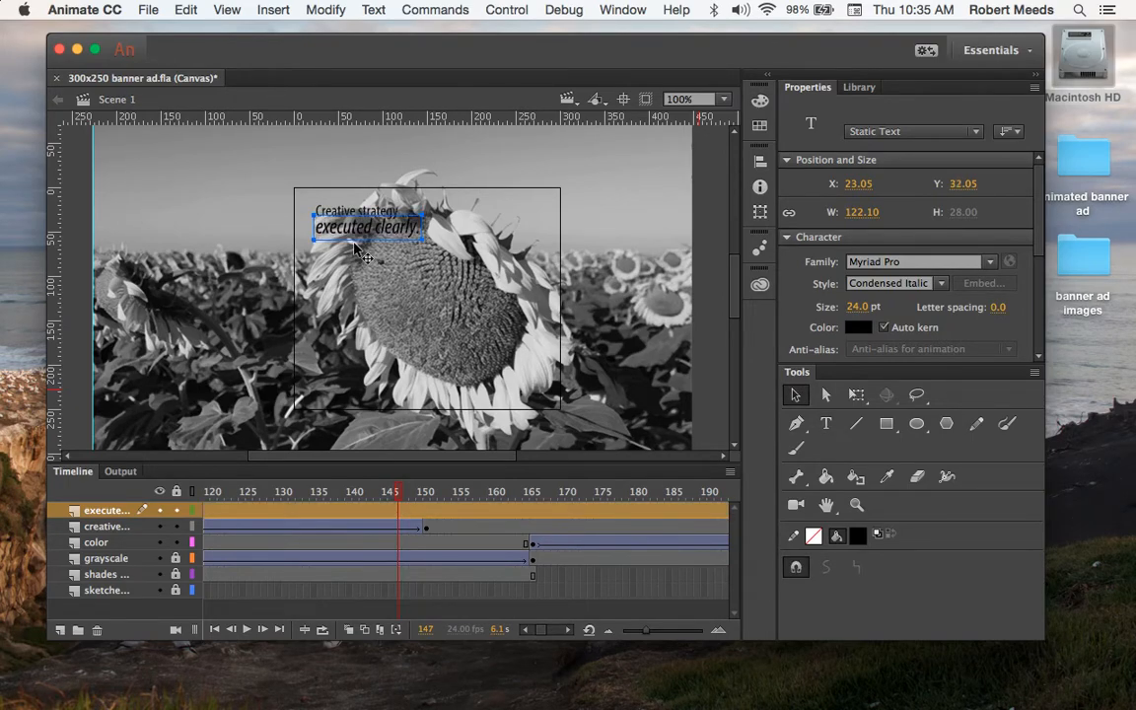
{"action": "key", "text": "Down"}
{"action": "key", "text": "Down"}
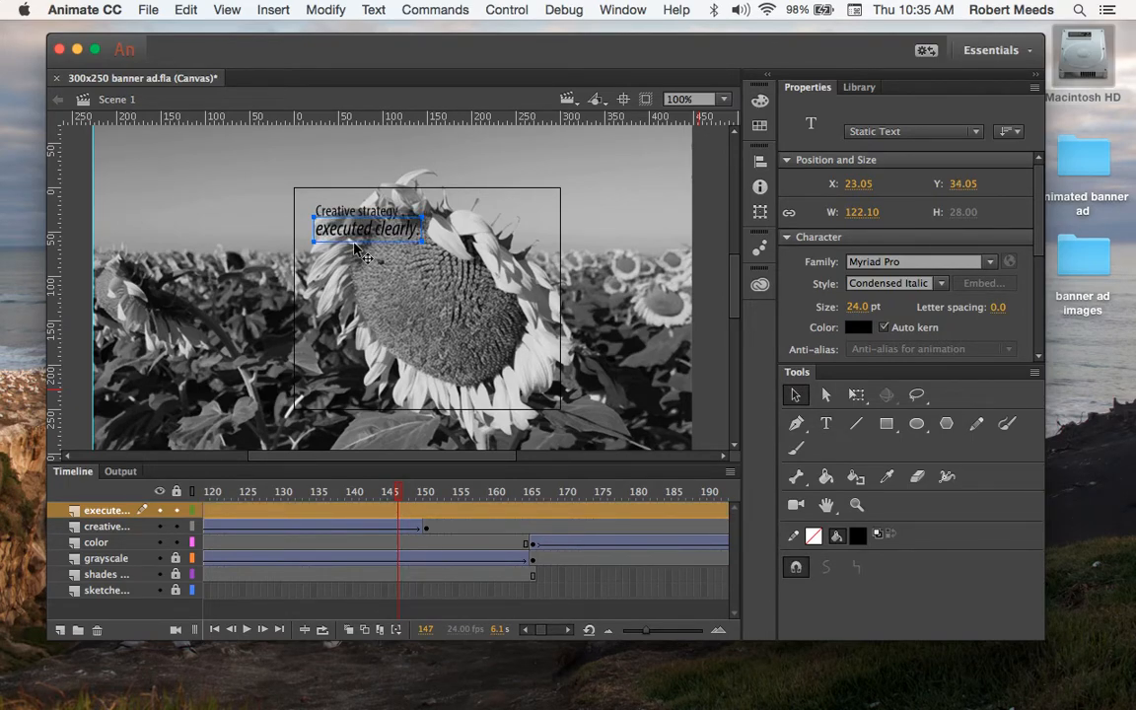
{"action": "key", "text": "Down"}
{"action": "left_click", "coordinate": [585, 202]}
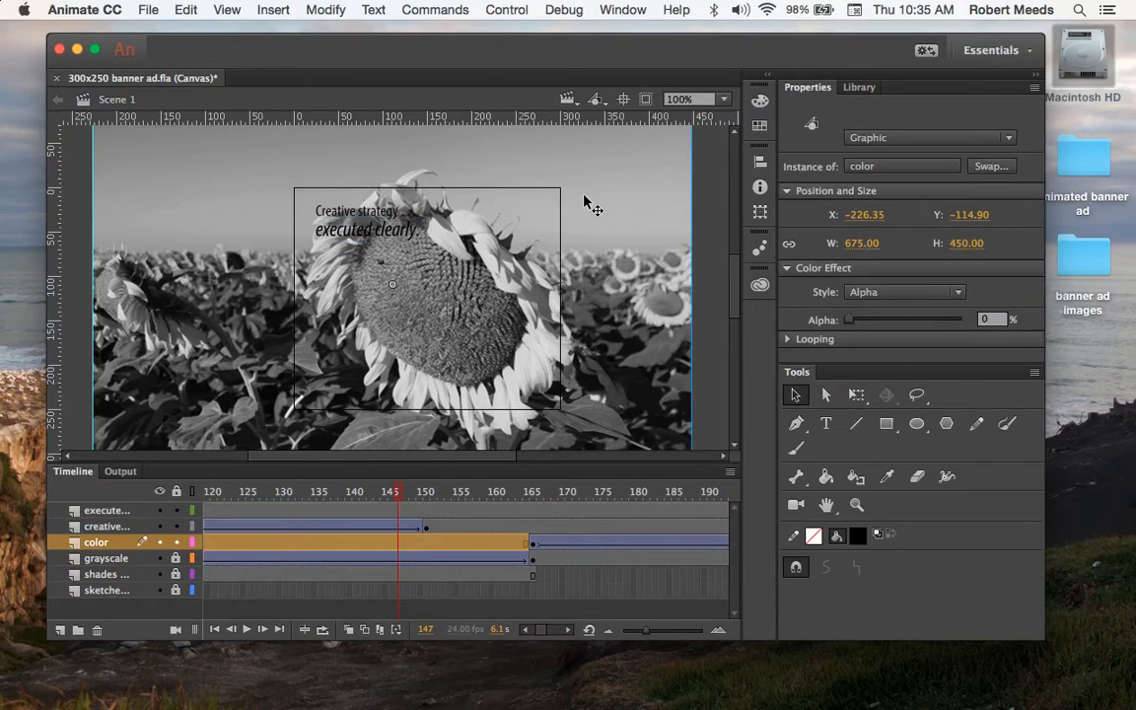
Step: Convert the "executed clearly." text into a Graphic symbol named "executed clearly"
{"action": "left_click", "coordinate": [367, 242]}
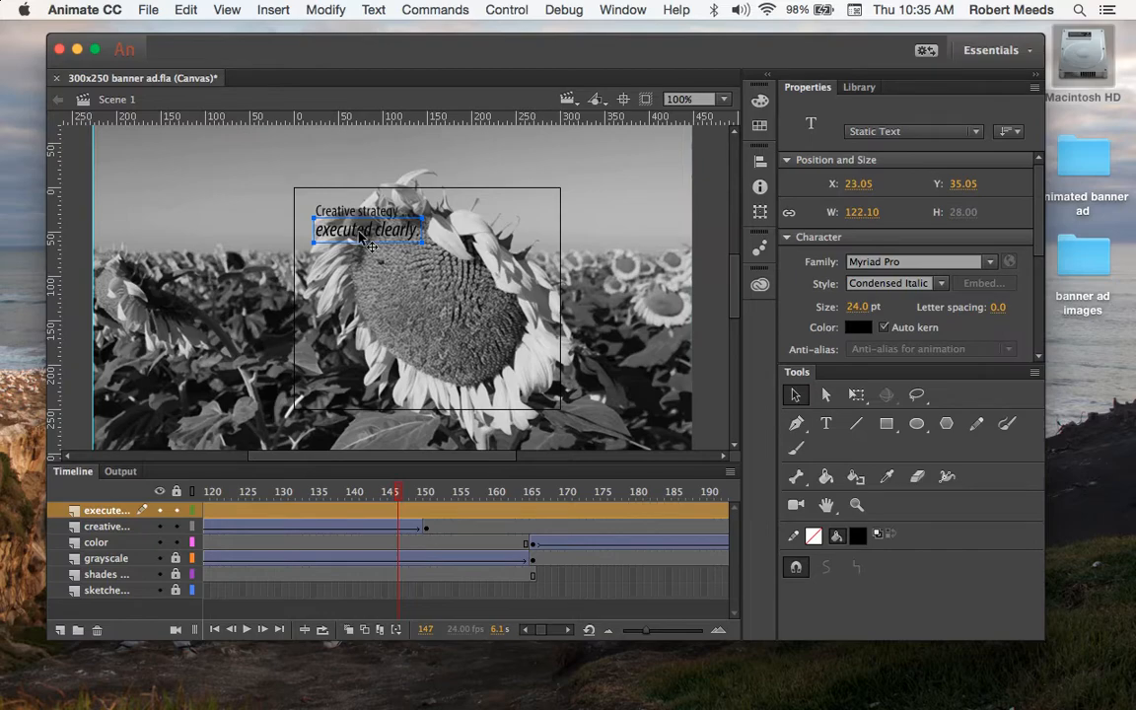
{"action": "left_click", "coordinate": [327, 11]}
{"action": "left_click", "coordinate": [326, 58]}
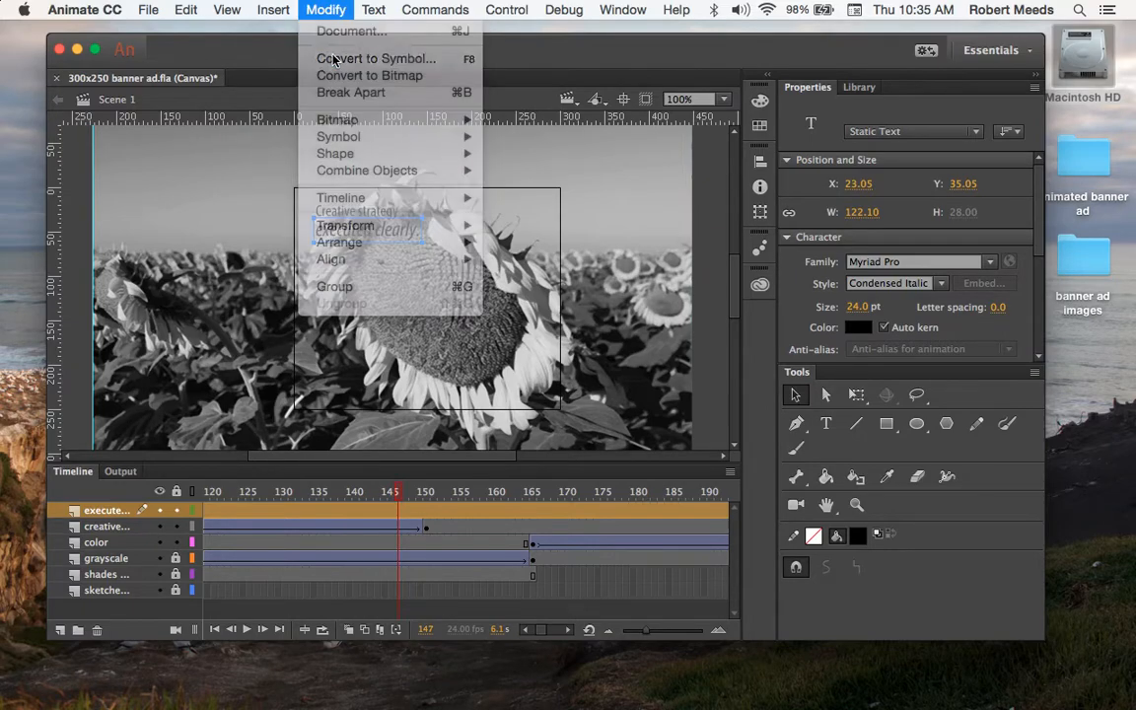
{"action": "left_click", "coordinate": [638, 138]}
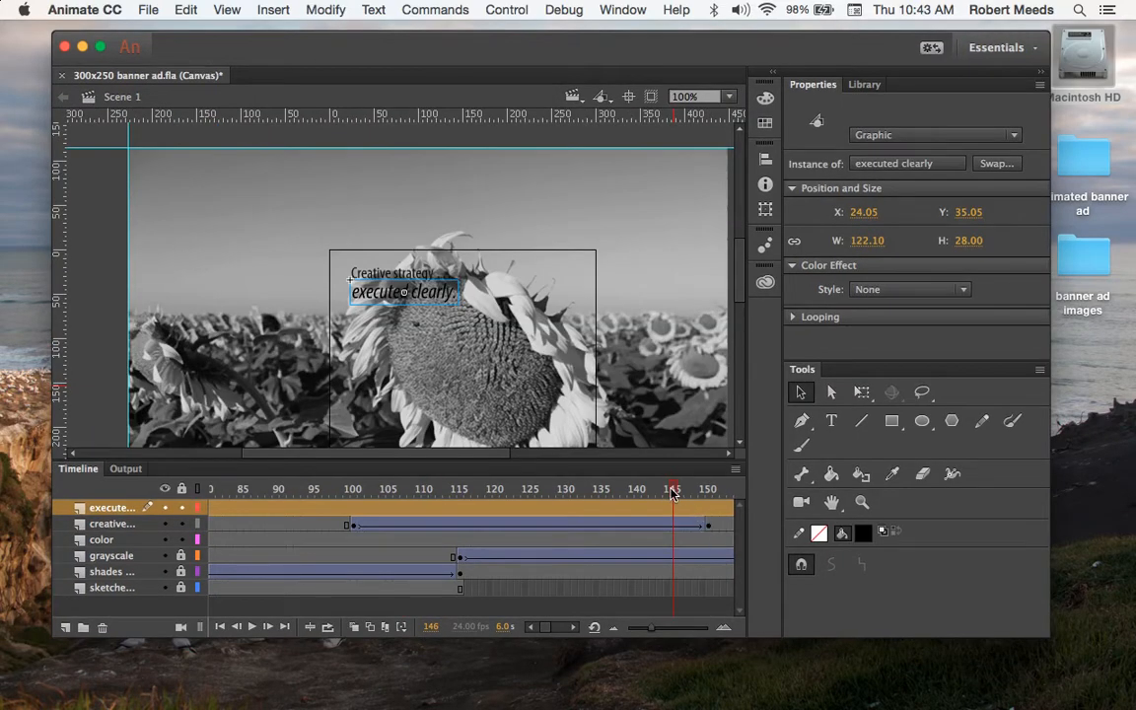
Step: At frame 1, apply an Alpha color effect of 0% to the "executed clearly" instance
{"action": "left_click", "coordinate": [607, 445]}
{"action": "left_click_drag", "start_coordinate": [533, 447], "coordinate": [168, 485]}
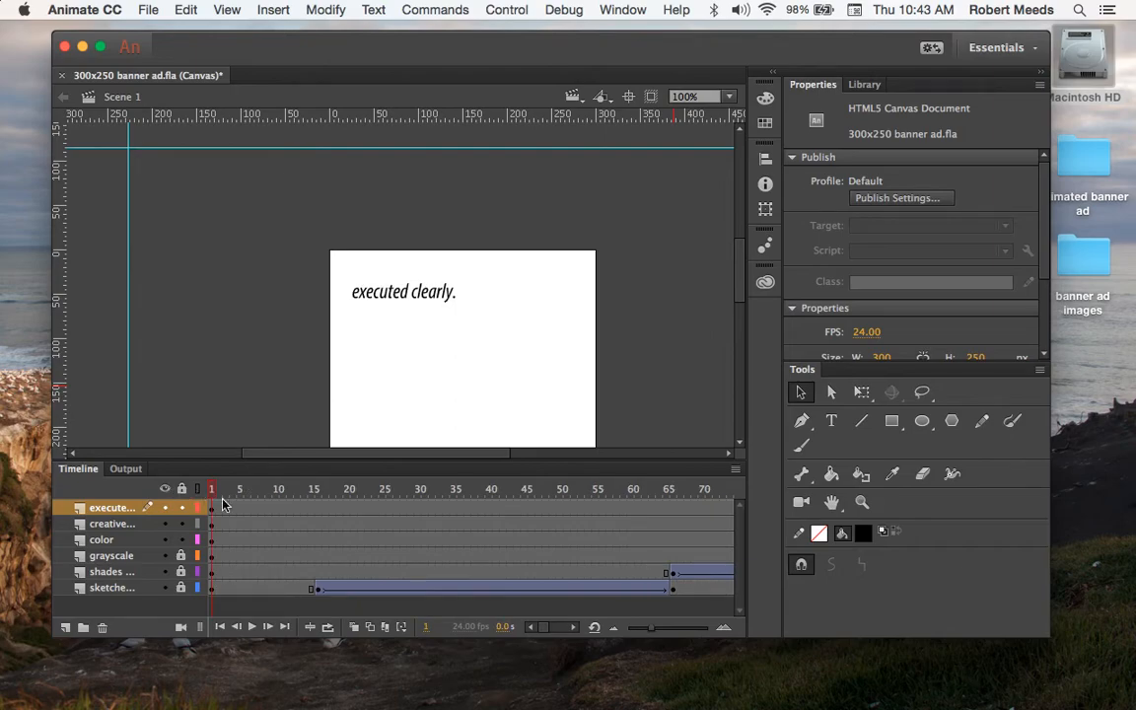
{"action": "left_click", "coordinate": [400, 296]}
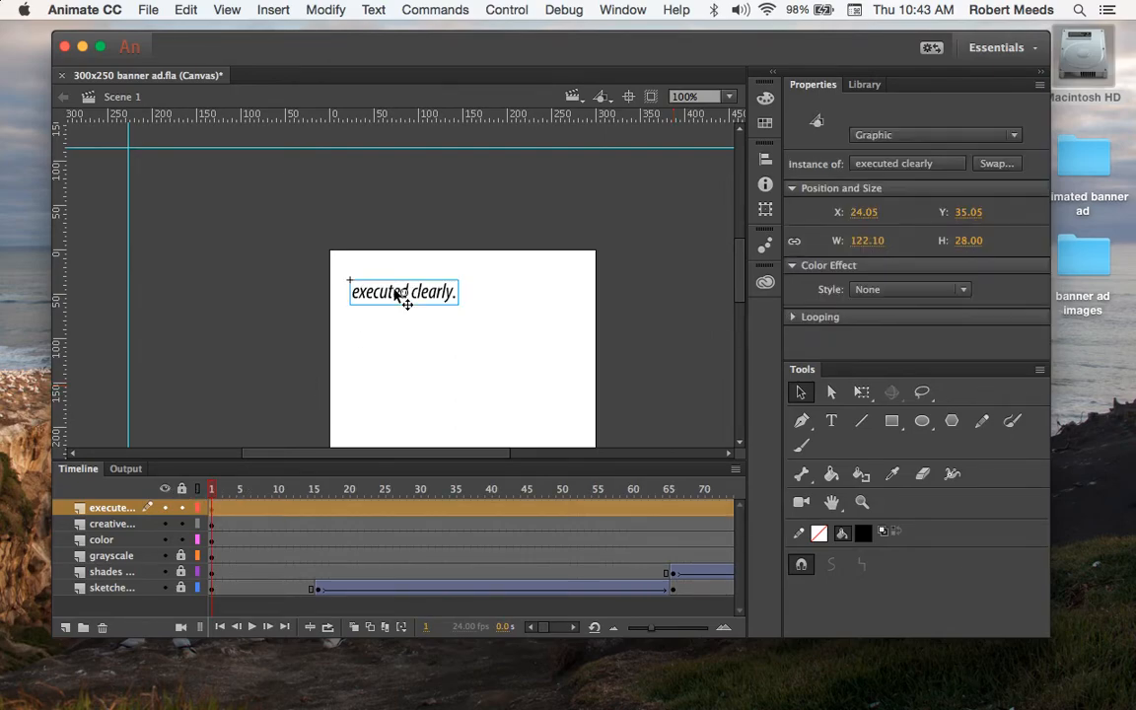
{"action": "left_click", "coordinate": [214, 509]}
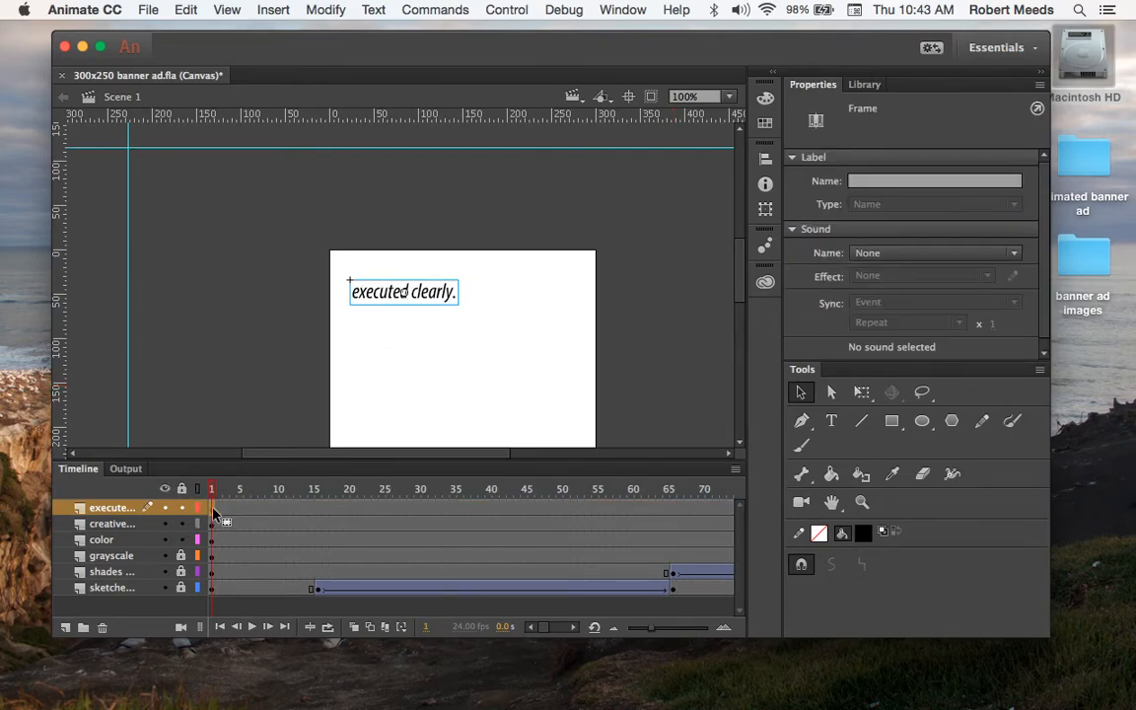
{"action": "left_click", "coordinate": [434, 293]}
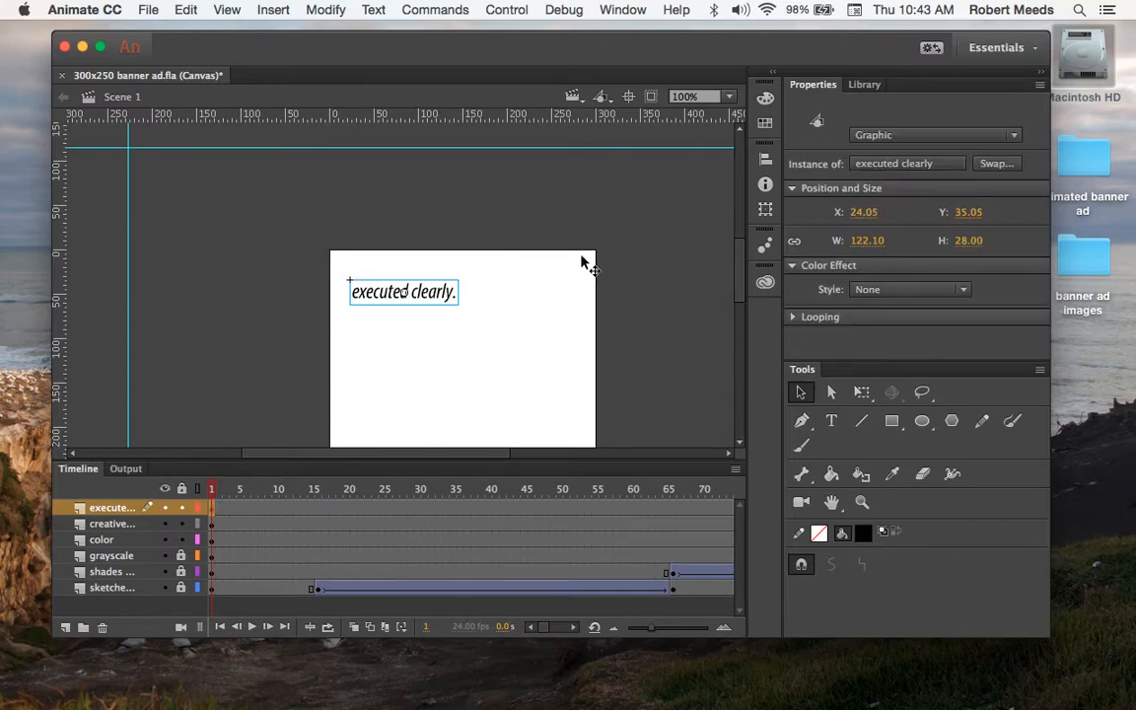
{"action": "left_click", "coordinate": [966, 290]}
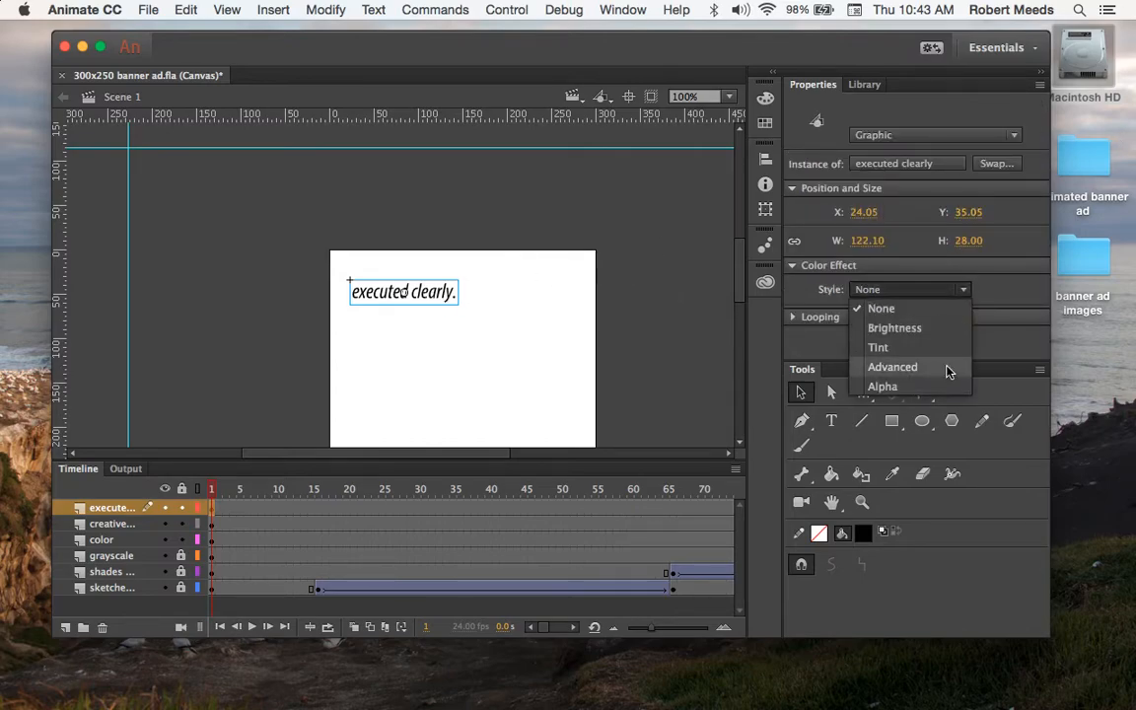
{"action": "left_click", "coordinate": [942, 388]}
{"action": "left_click_drag", "start_coordinate": [968, 326], "coordinate": [854, 318]}
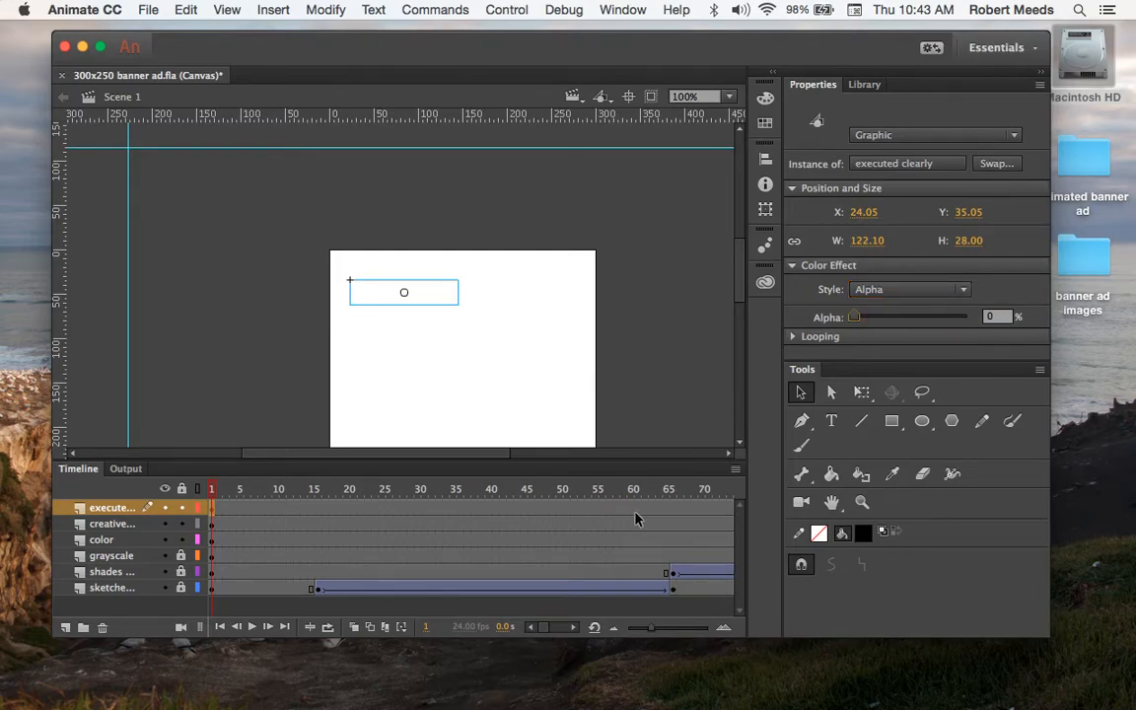
Step: Insert a keyframe on the "executed clearly" layer at frame 216, aligned with the color layer's keyframe
{"action": "scroll", "coordinate": [636, 520], "scroll_direction": "right", "scroll_amount": 10}
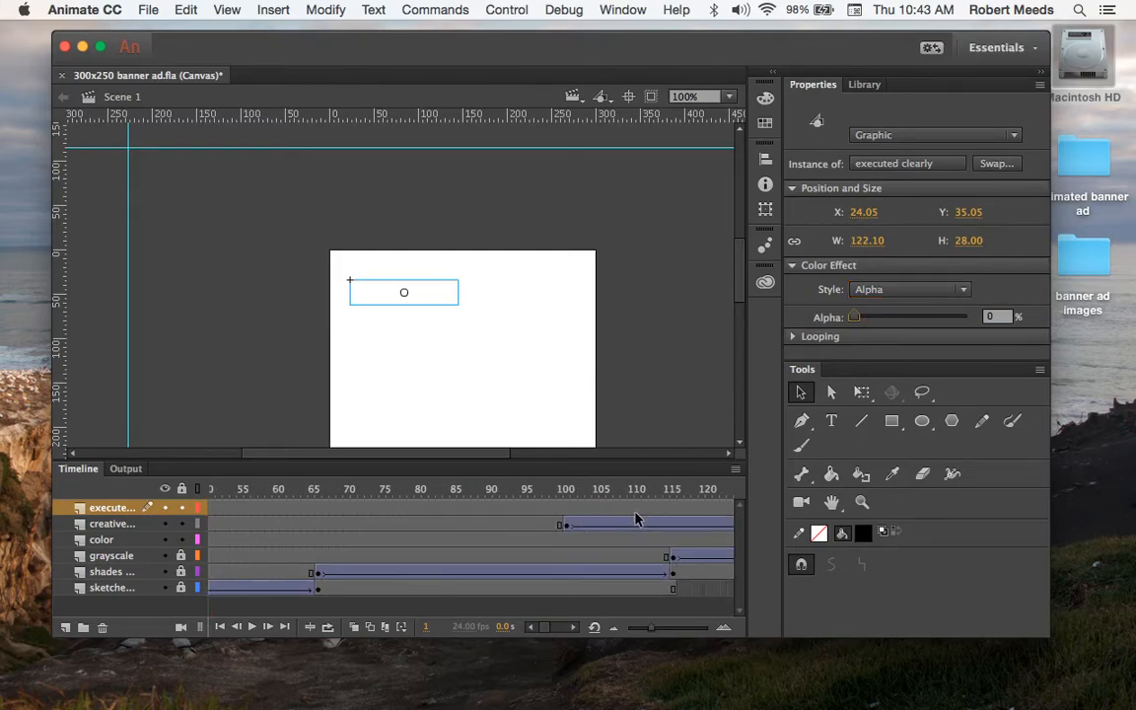
{"action": "scroll", "coordinate": [636, 520], "scroll_direction": "right", "scroll_amount": 10}
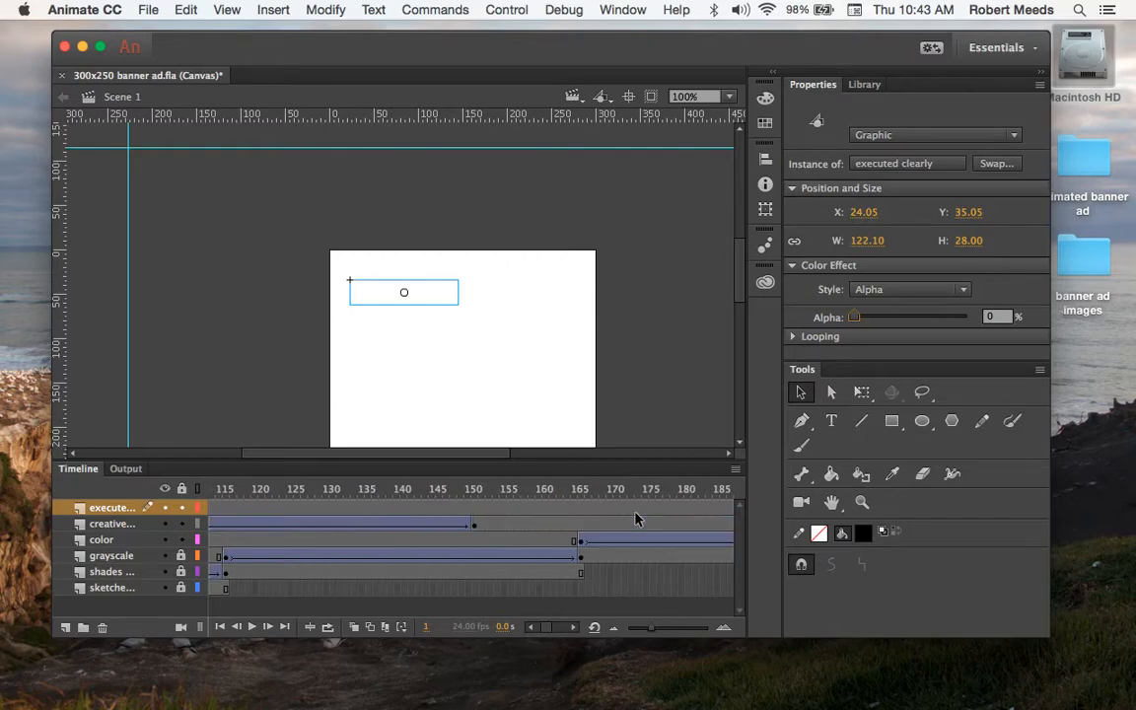
{"action": "scroll", "coordinate": [636, 520], "scroll_direction": "right", "scroll_amount": 2}
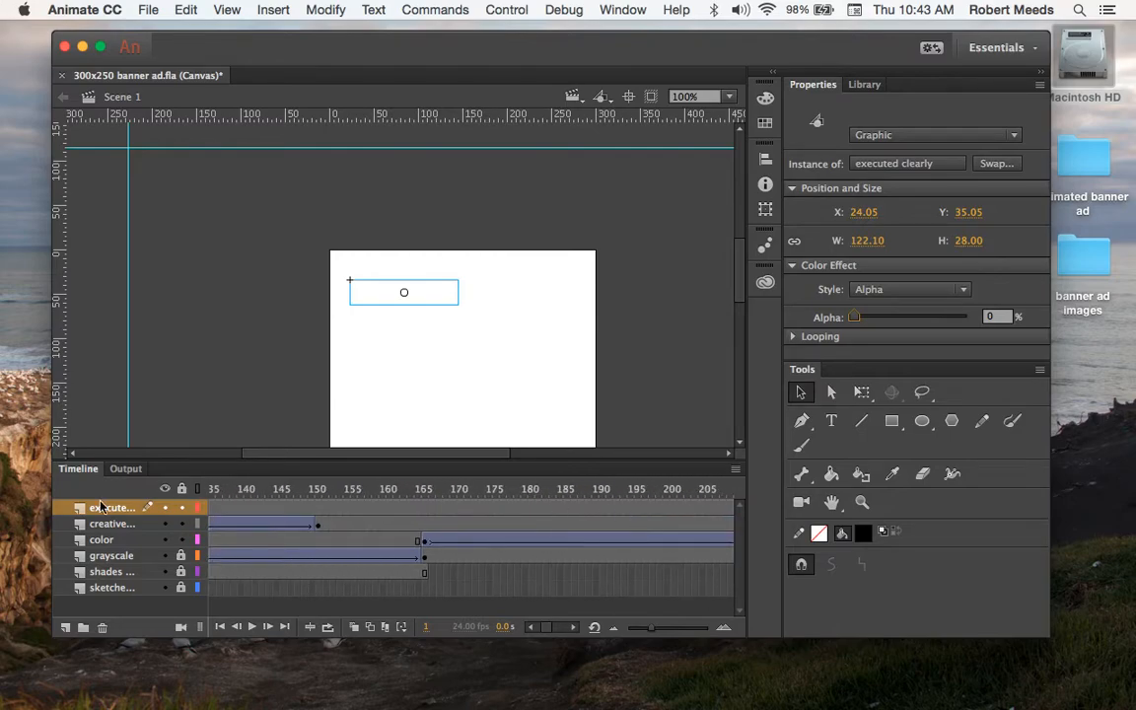
{"action": "scroll", "coordinate": [568, 515], "scroll_direction": "right", "scroll_amount": 1}
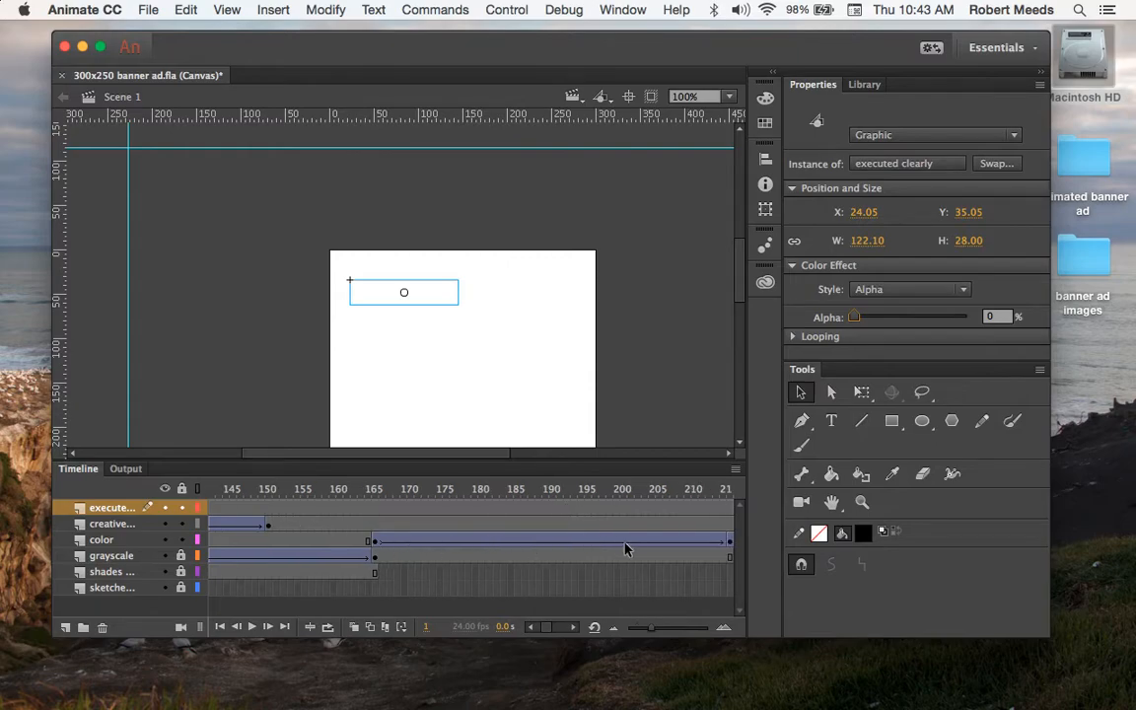
{"action": "scroll", "coordinate": [650, 549], "scroll_direction": "right", "scroll_amount": 3}
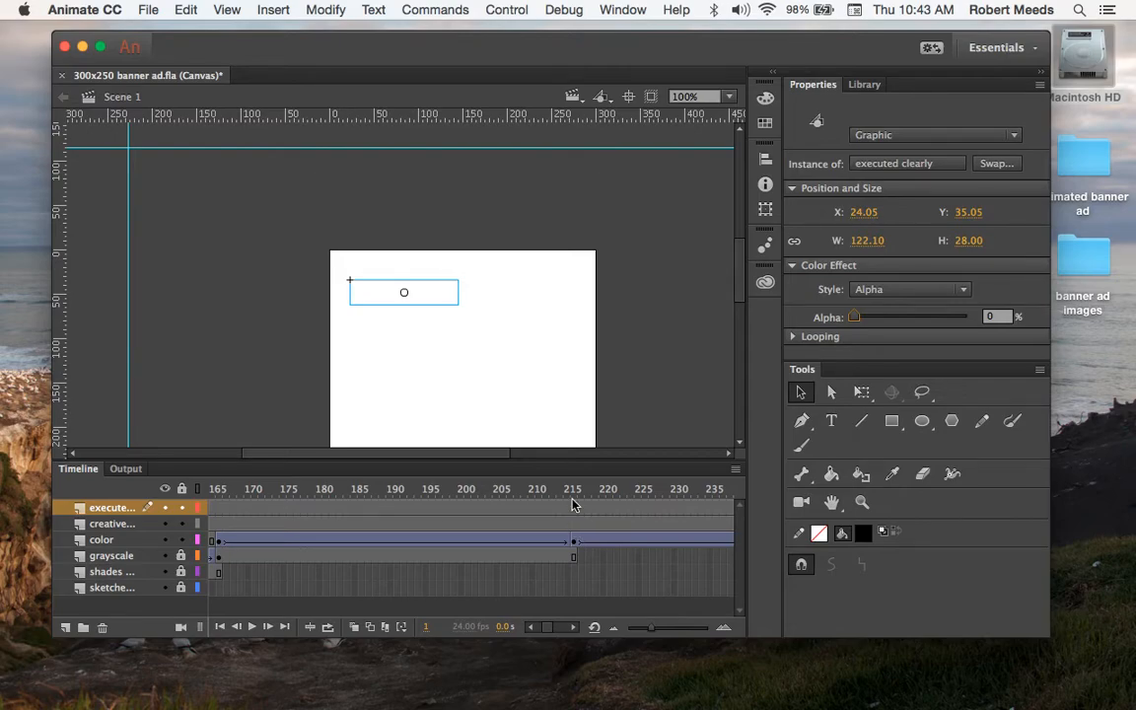
{"action": "left_click", "coordinate": [574, 508]}
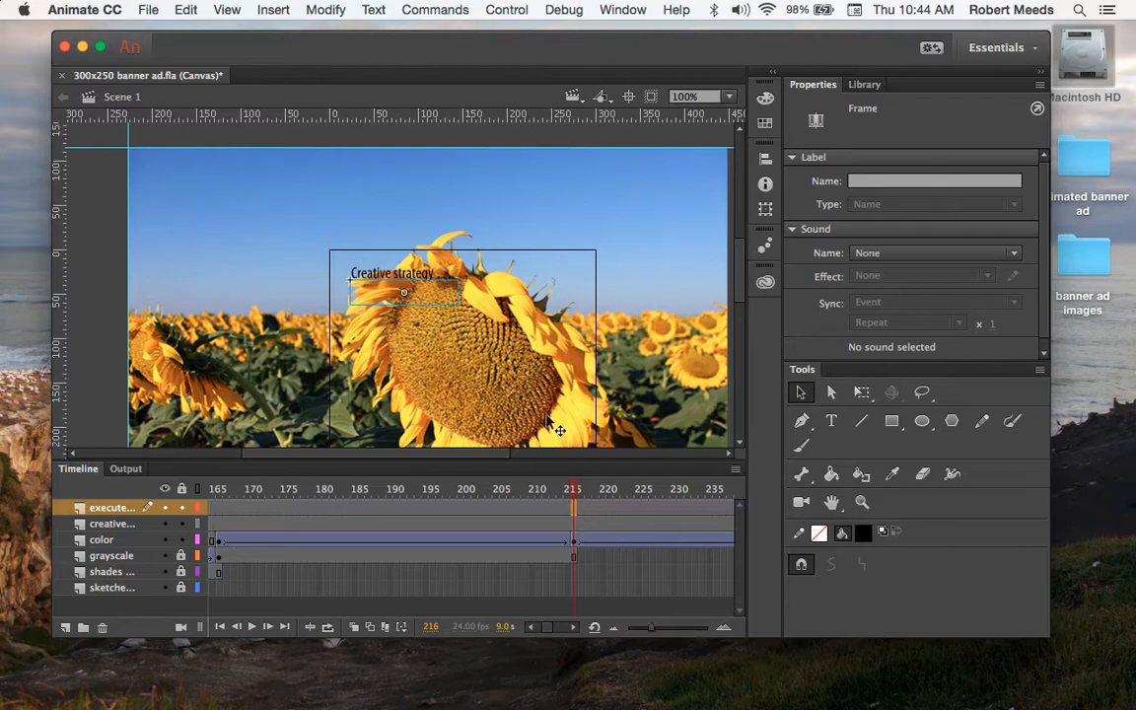
{"action": "left_click", "coordinate": [273, 10]}
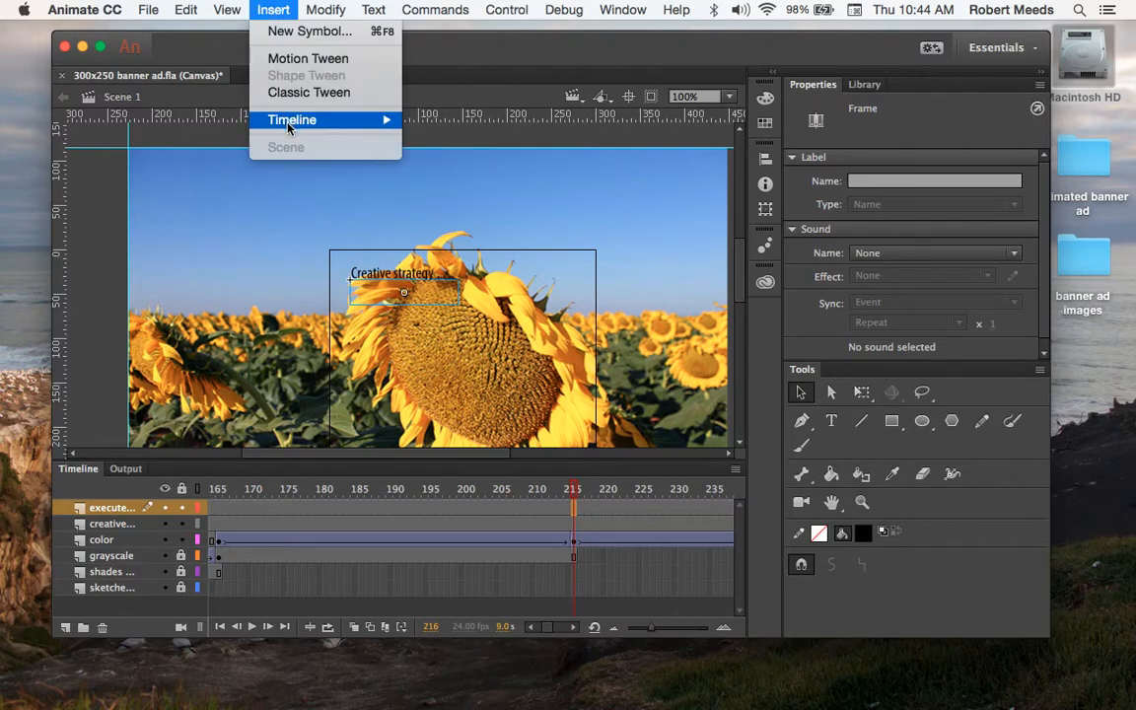
{"action": "mouse_move", "coordinate": [286, 119]}
{"action": "left_click", "coordinate": [440, 183]}
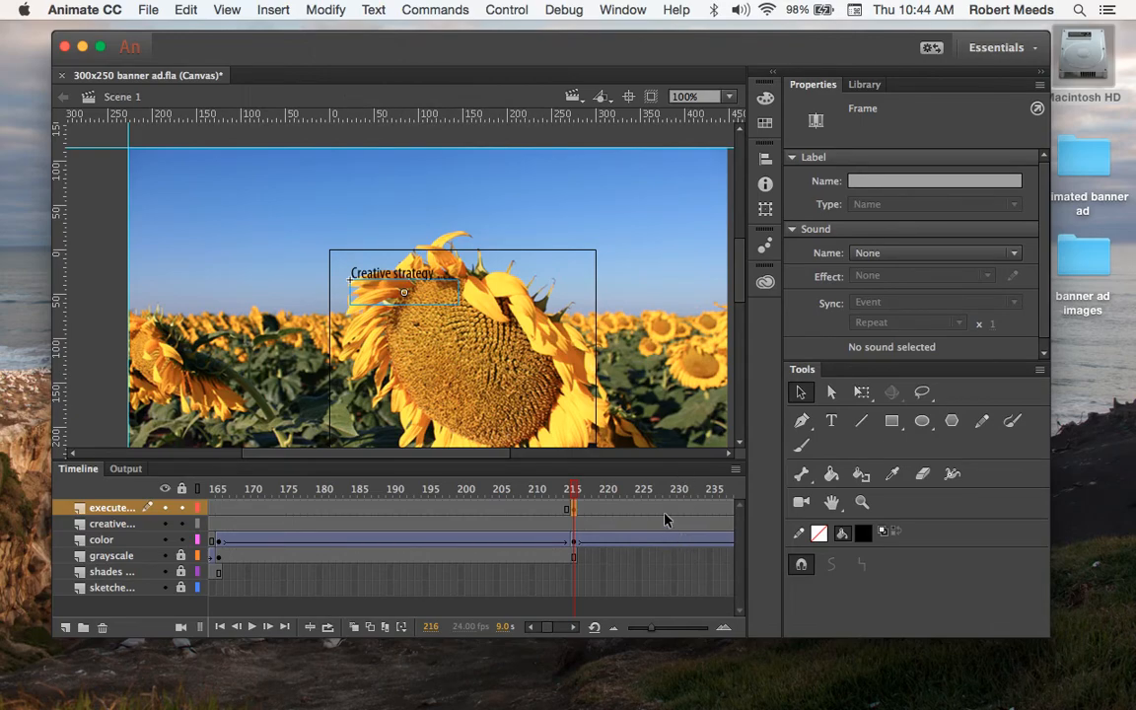
Step: Insert a keyframe on the "executed clearly" layer at frame 266 and set the text instance's alpha to 100% there
{"action": "scroll", "coordinate": [665, 520], "scroll_direction": "right", "scroll_amount": 5}
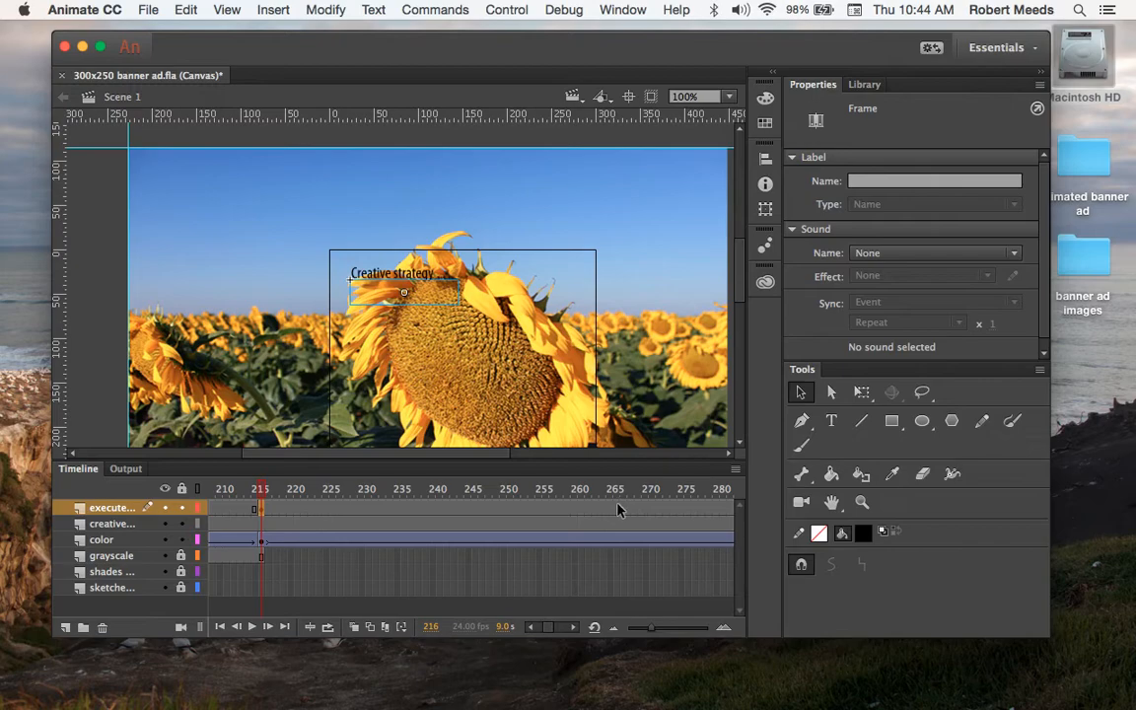
{"action": "left_click", "coordinate": [619, 509]}
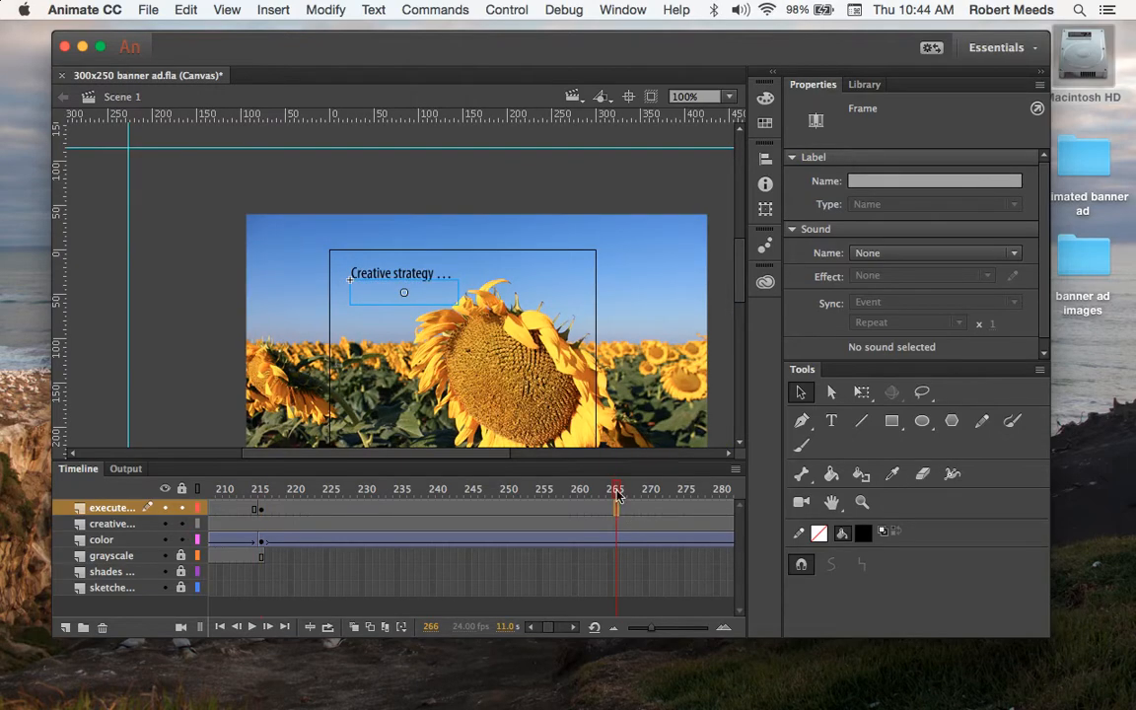
{"action": "left_click", "coordinate": [282, 10]}
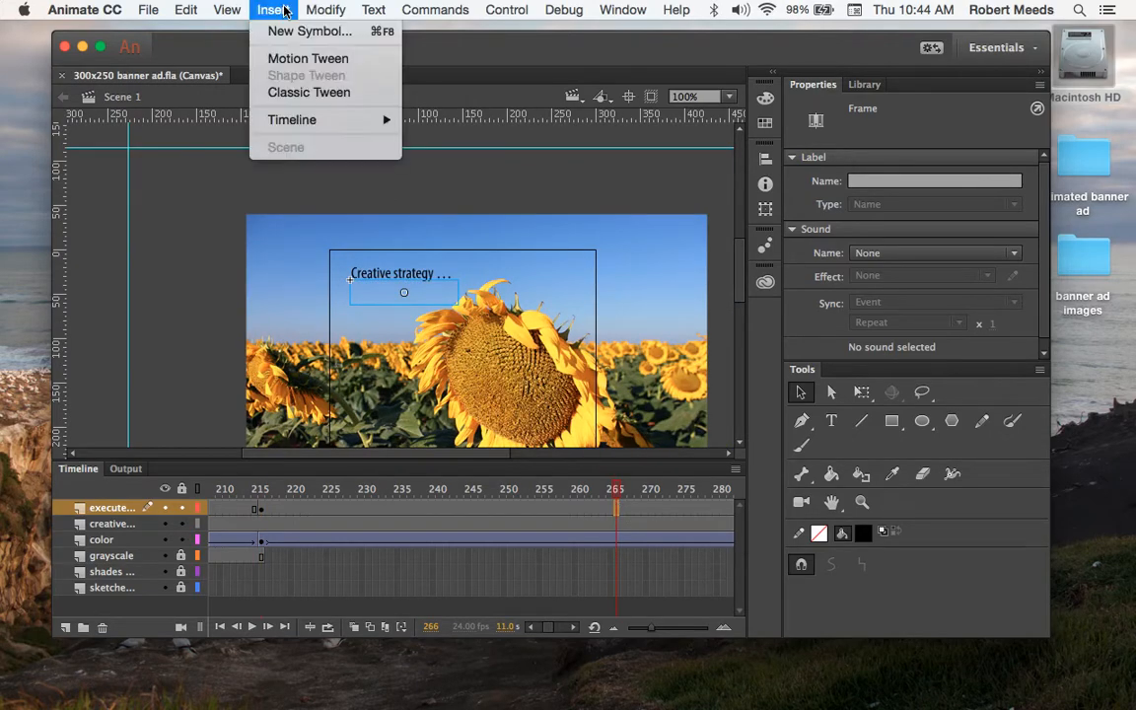
{"action": "mouse_move", "coordinate": [288, 119]}
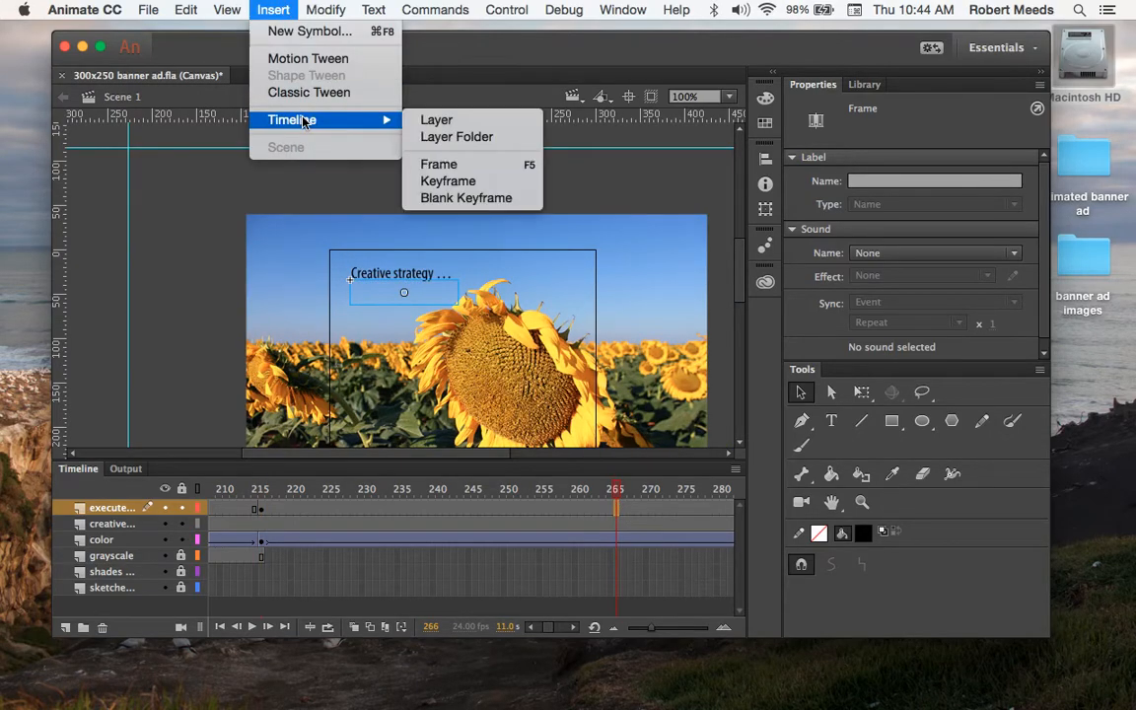
{"action": "left_click", "coordinate": [437, 181]}
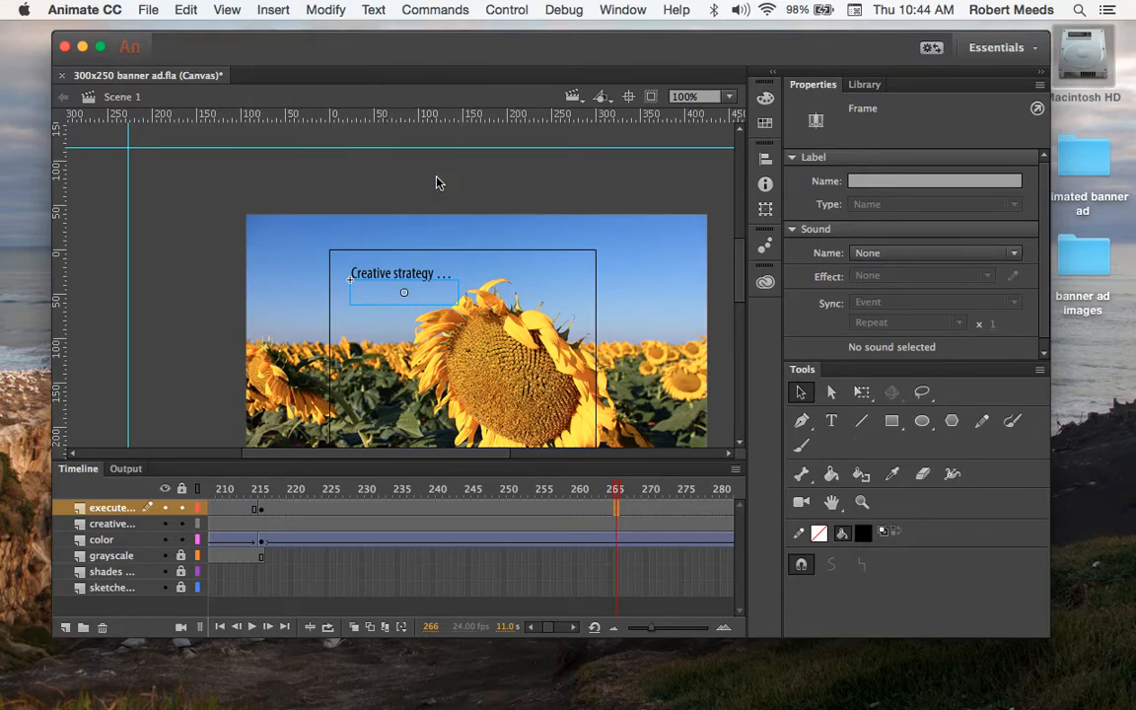
{"action": "left_click", "coordinate": [390, 292]}
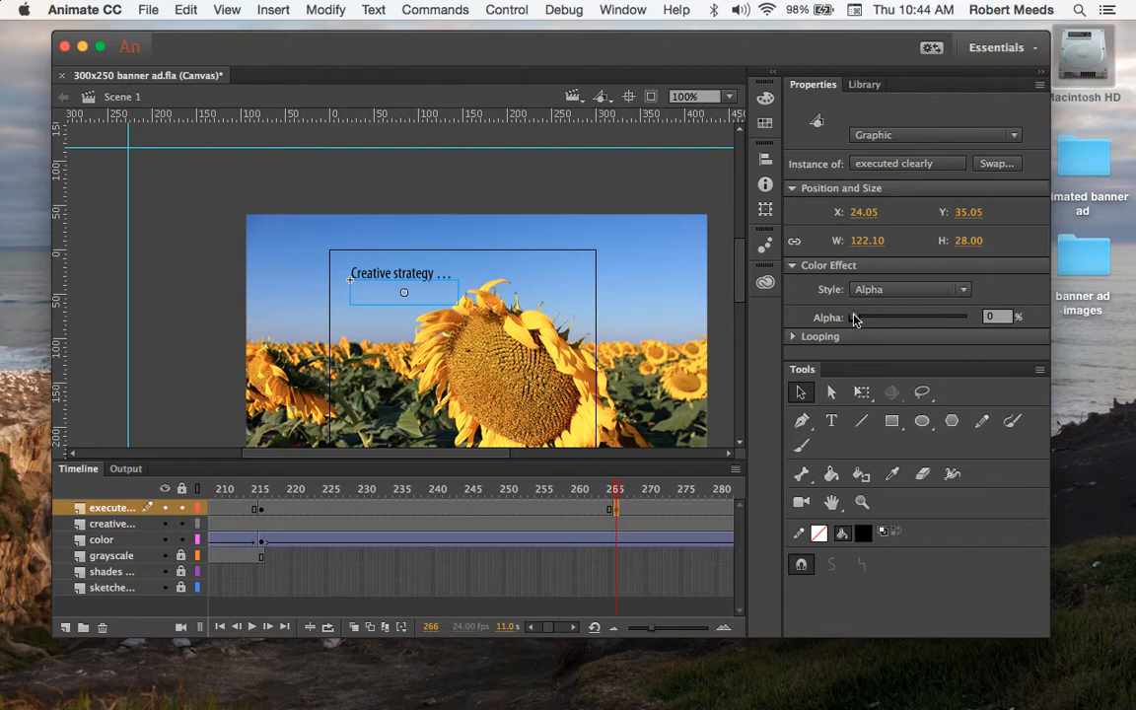
{"action": "left_click_drag", "start_coordinate": [856, 320], "coordinate": [983, 321]}
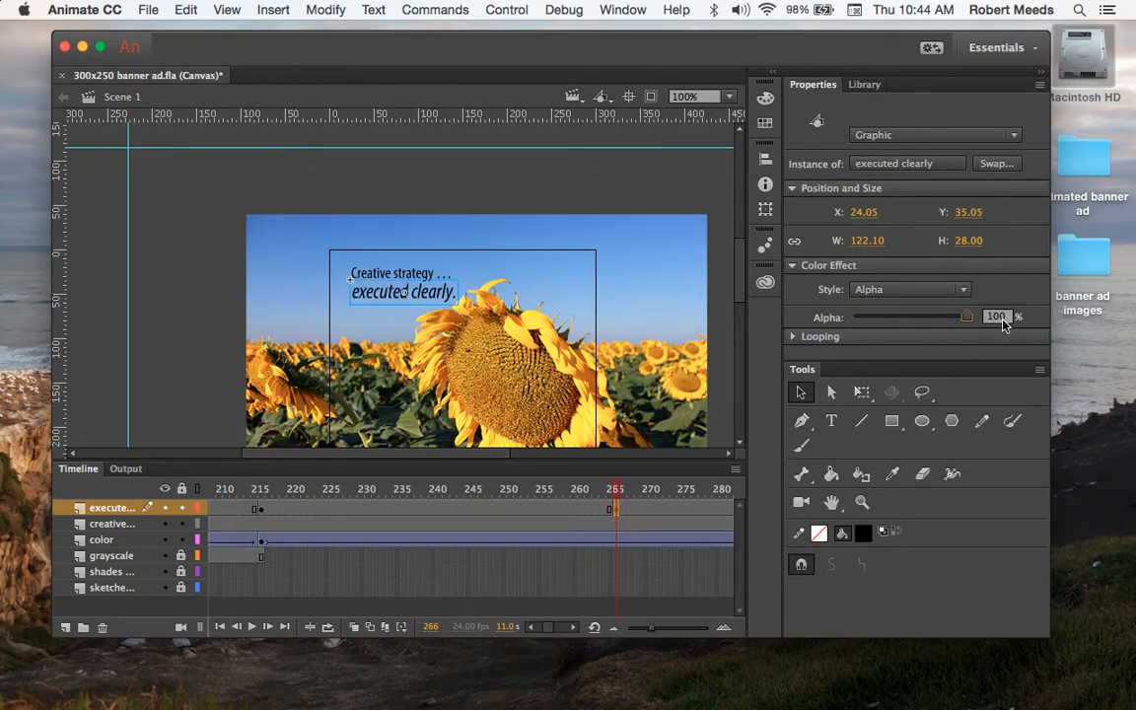
Step: Create a classic tween between frames 216 and 266 on the "executed clearly" layer and scrub through the fade-in
{"action": "left_click", "coordinate": [410, 509]}
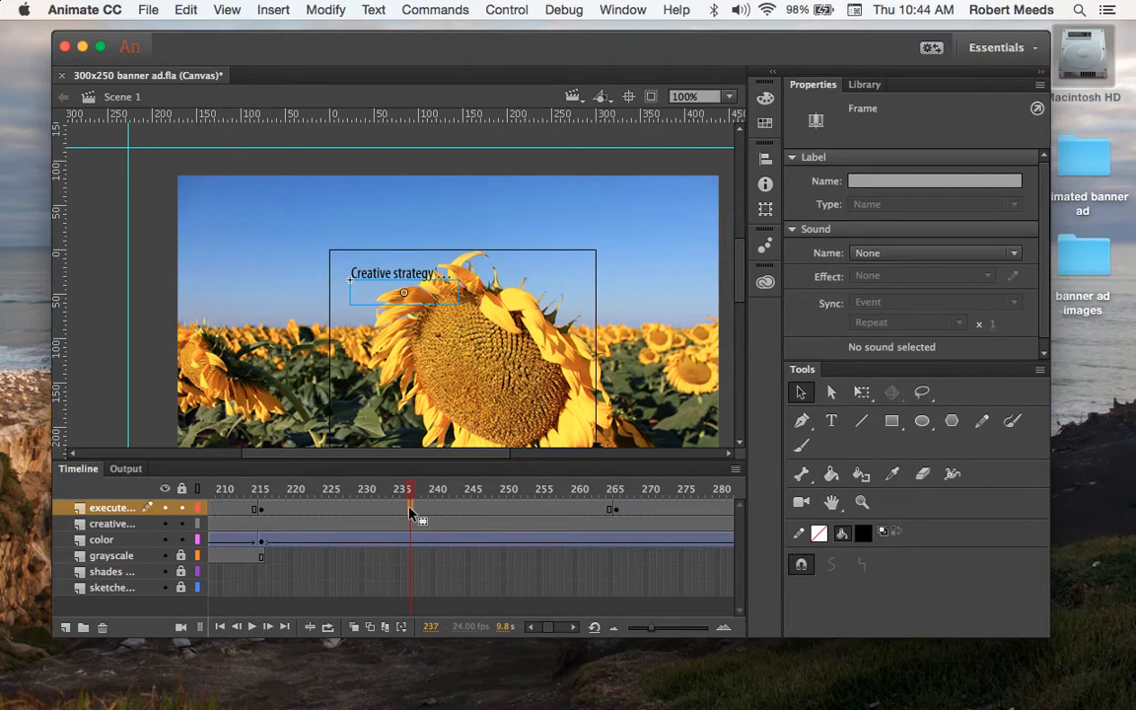
{"action": "left_click", "coordinate": [273, 9]}
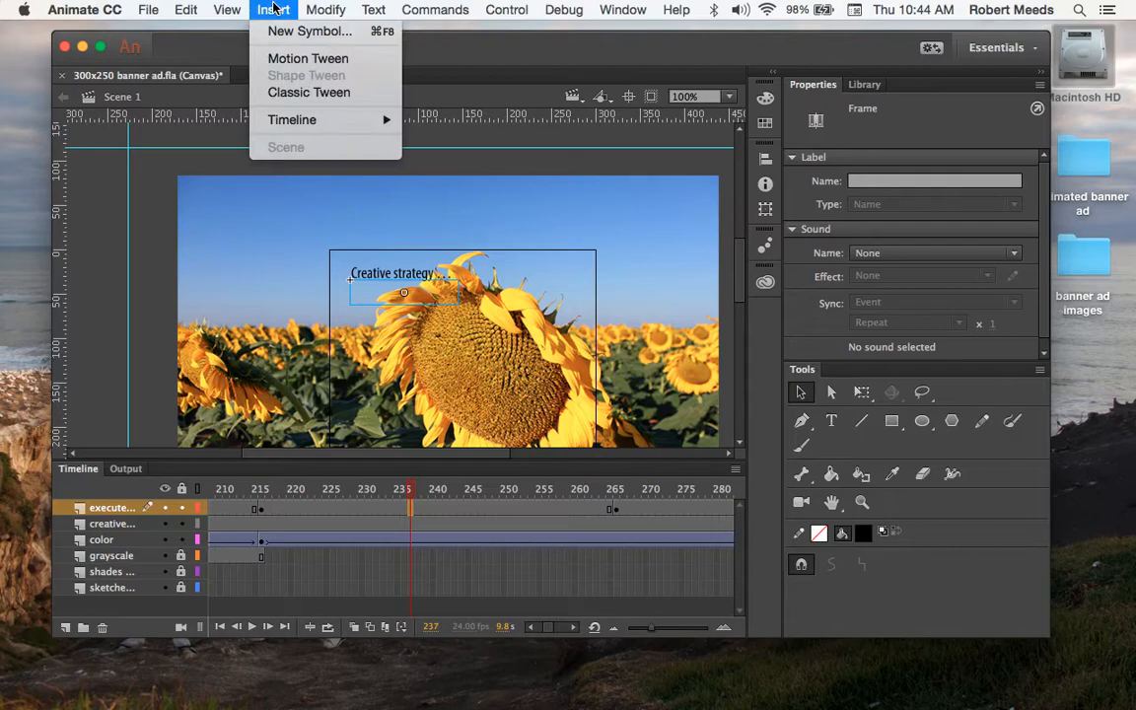
{"action": "left_click", "coordinate": [292, 93]}
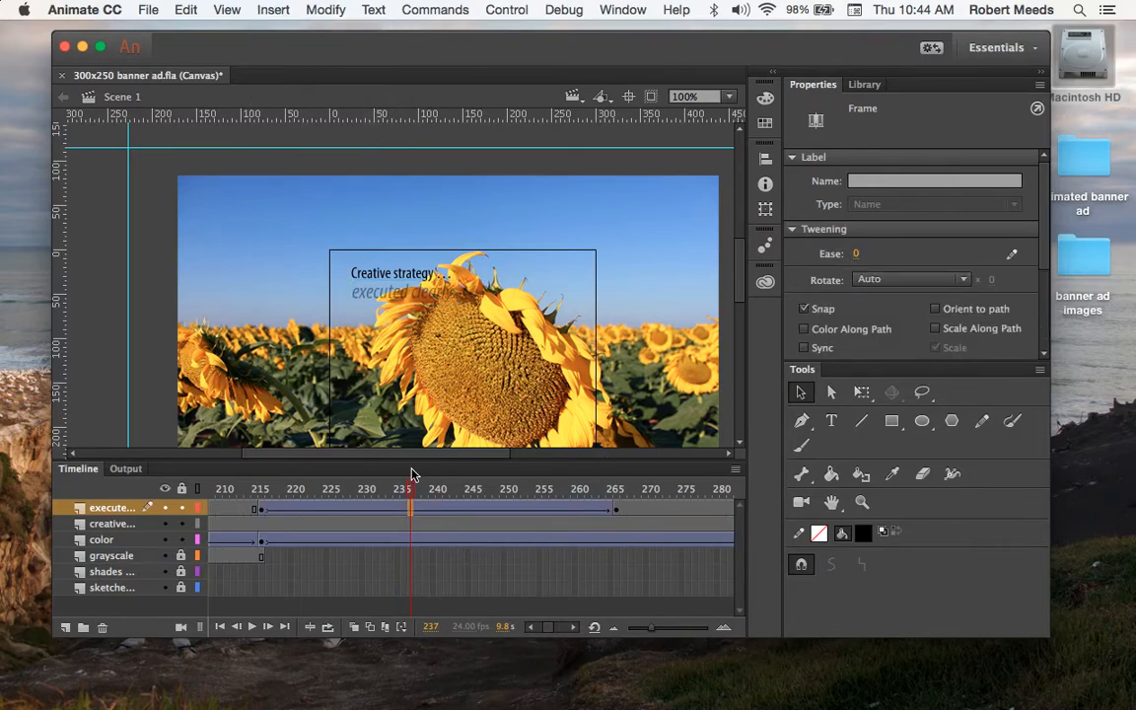
{"action": "left_click_drag", "start_coordinate": [413, 487], "coordinate": [636, 490]}
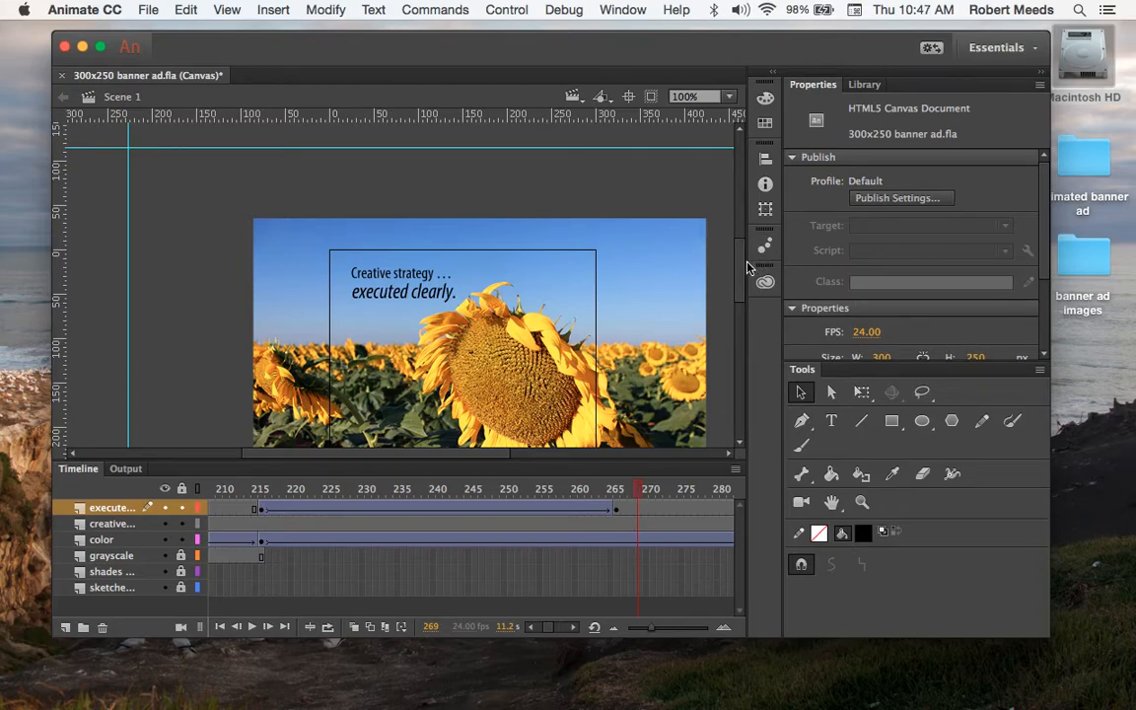
Step: Add a layer named "logo" above the "executed clearly" layer
{"action": "left_click_drag", "start_coordinate": [739, 267], "coordinate": [742, 286]}
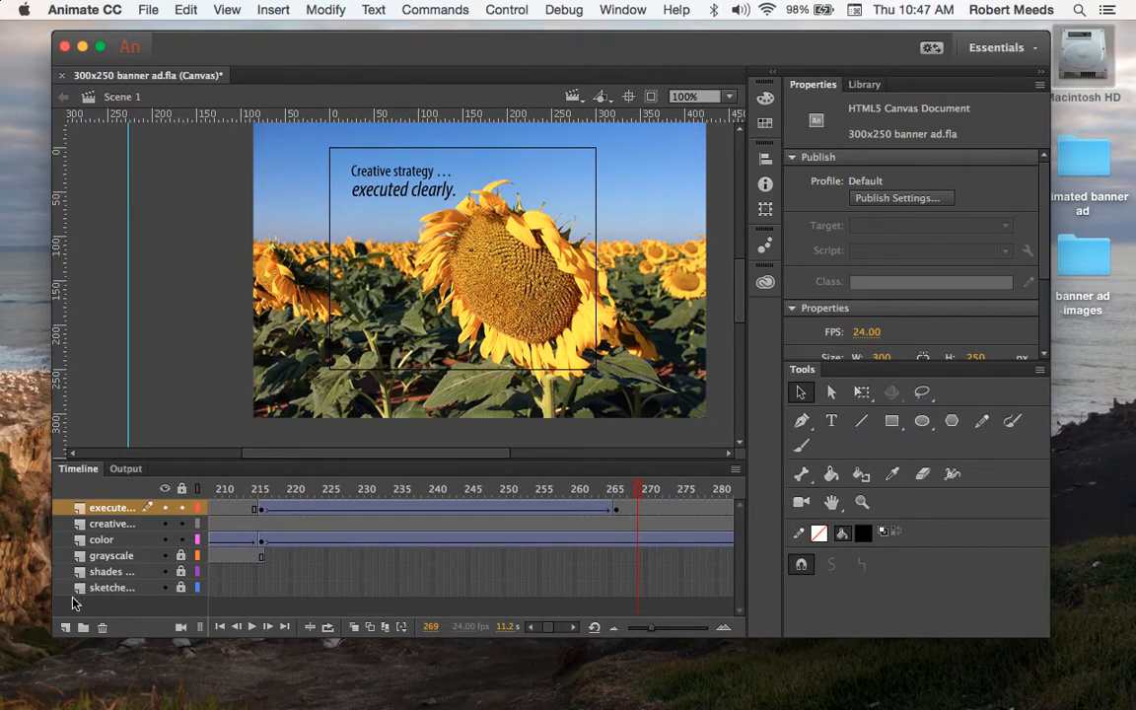
{"action": "left_click", "coordinate": [66, 627]}
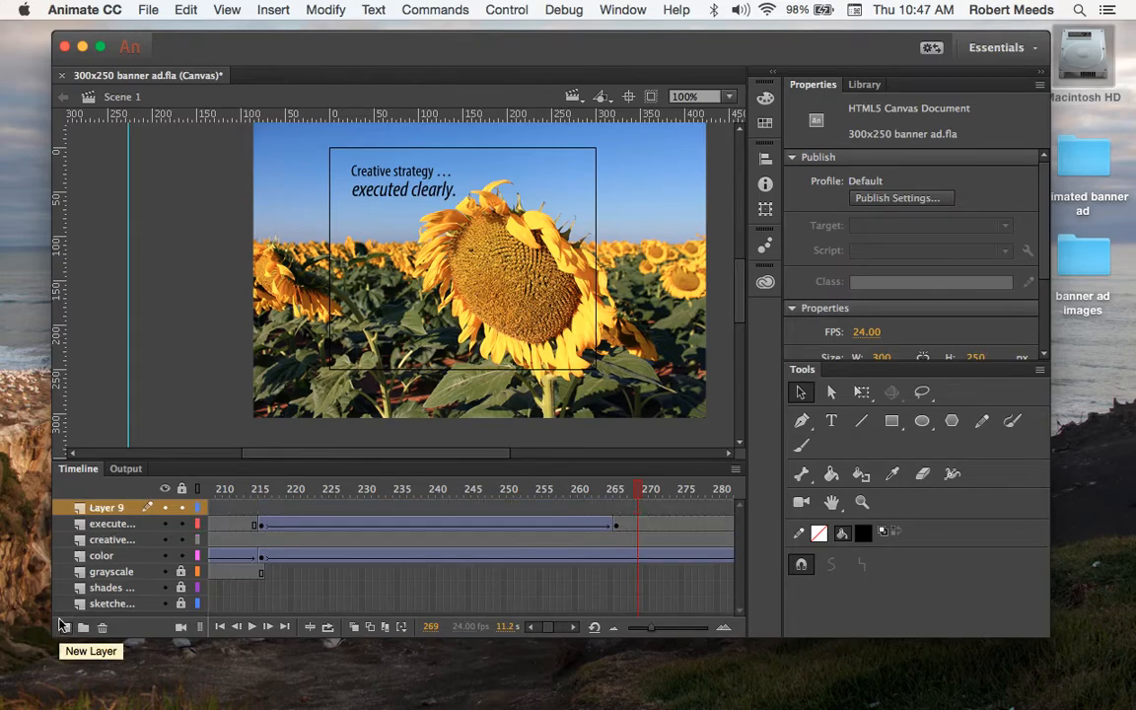
{"action": "double_click", "coordinate": [107, 508]}
{"action": "type", "text": "logo"}
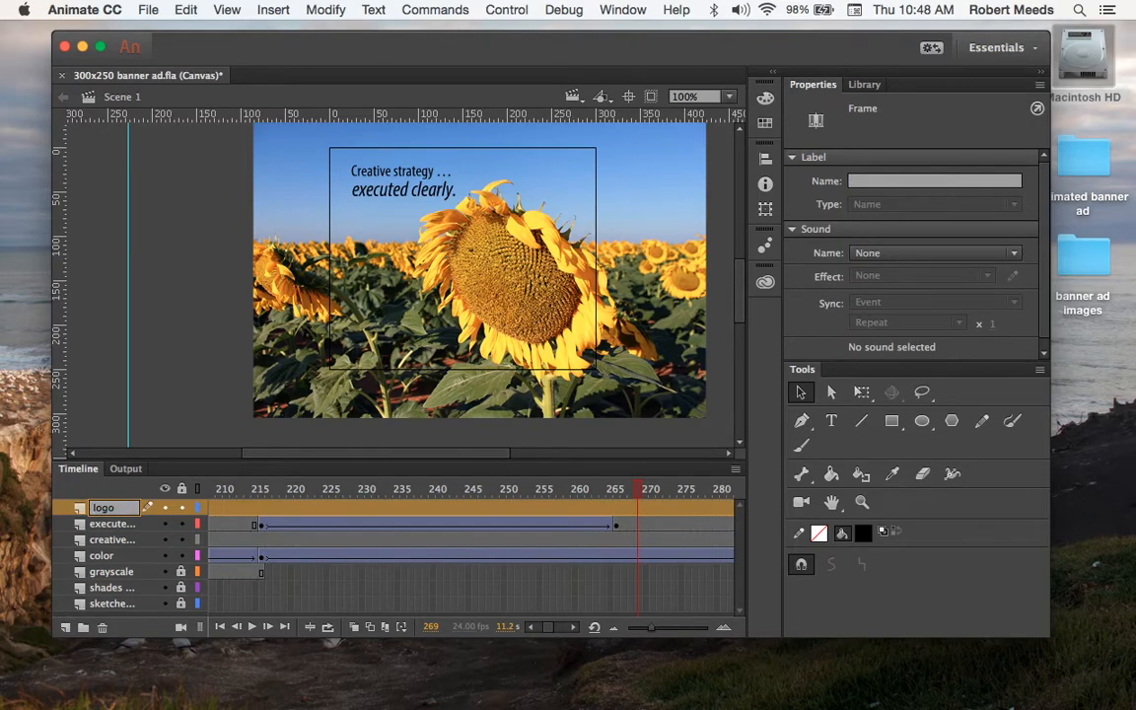
{"action": "key", "text": "Return"}
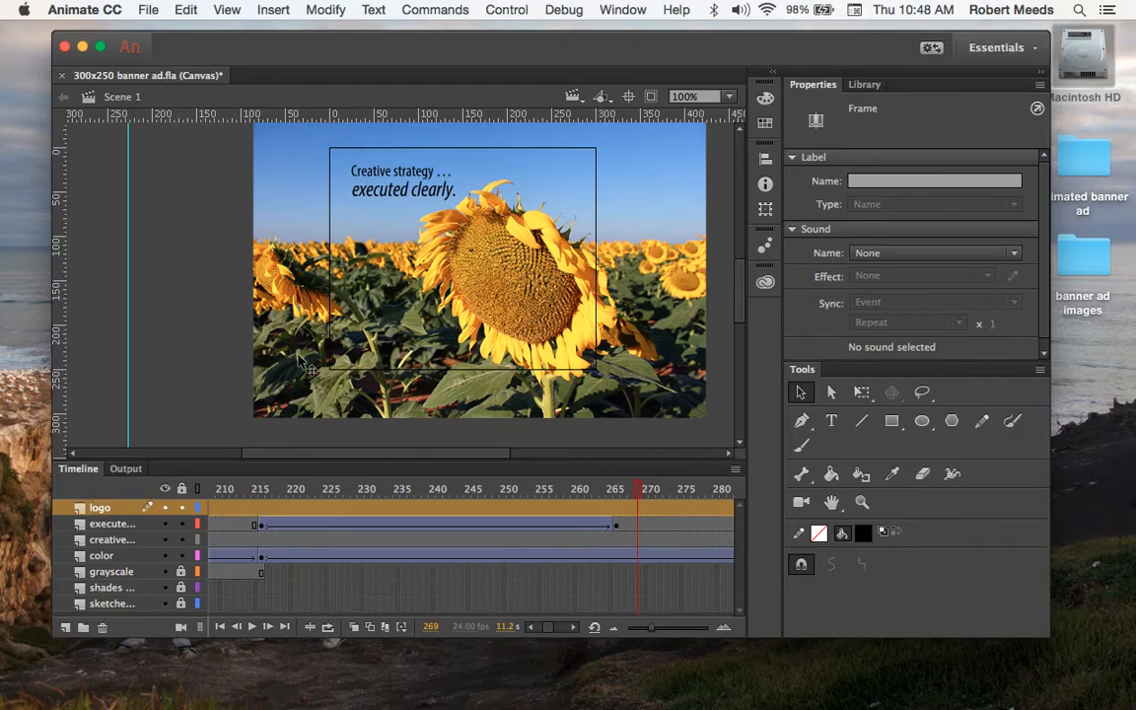
Step: Place the tusky symbol from the library on the logo layer, overlapping the banner's left edge
{"action": "left_click", "coordinate": [866, 85]}
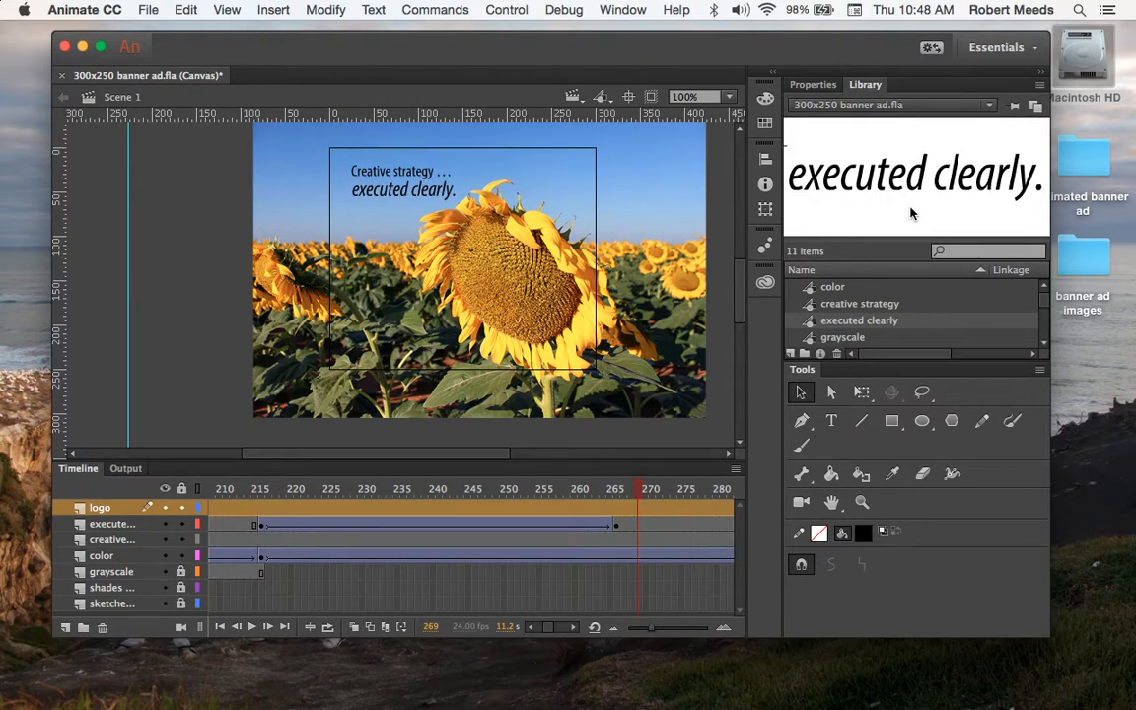
{"action": "left_click_drag", "start_coordinate": [1043, 308], "coordinate": [1043, 338]}
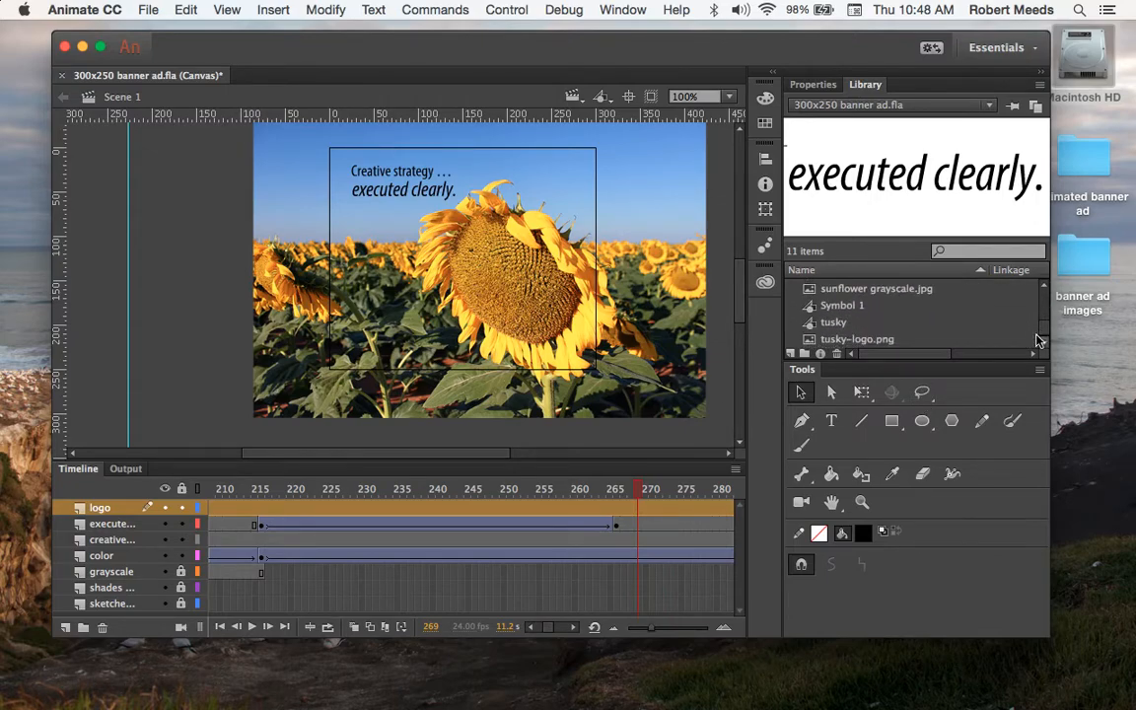
{"action": "left_click_drag", "start_coordinate": [809, 324], "coordinate": [239, 262]}
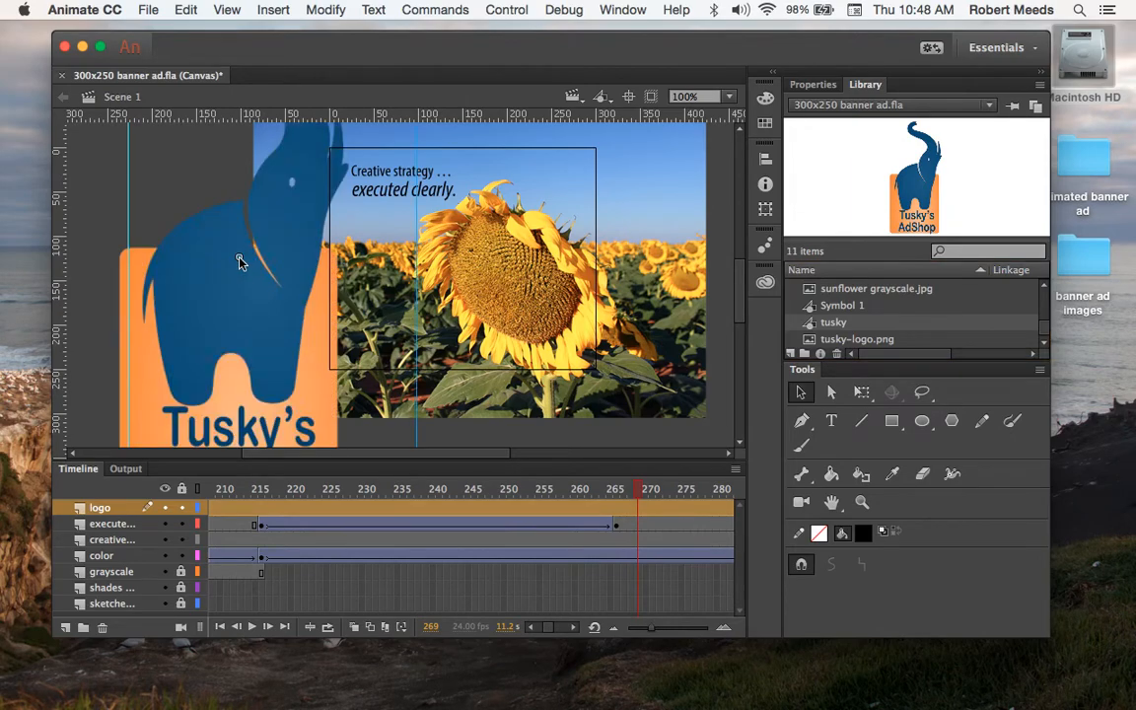
Step: Scale the Tusky's logo down with Free Transform to about 105 px wide and move it inside the banner's left half, below its top edge
{"action": "left_click", "coordinate": [862, 392]}
{"action": "scroll", "coordinate": [508, 327], "scroll_direction": "up", "scroll_amount": 3}
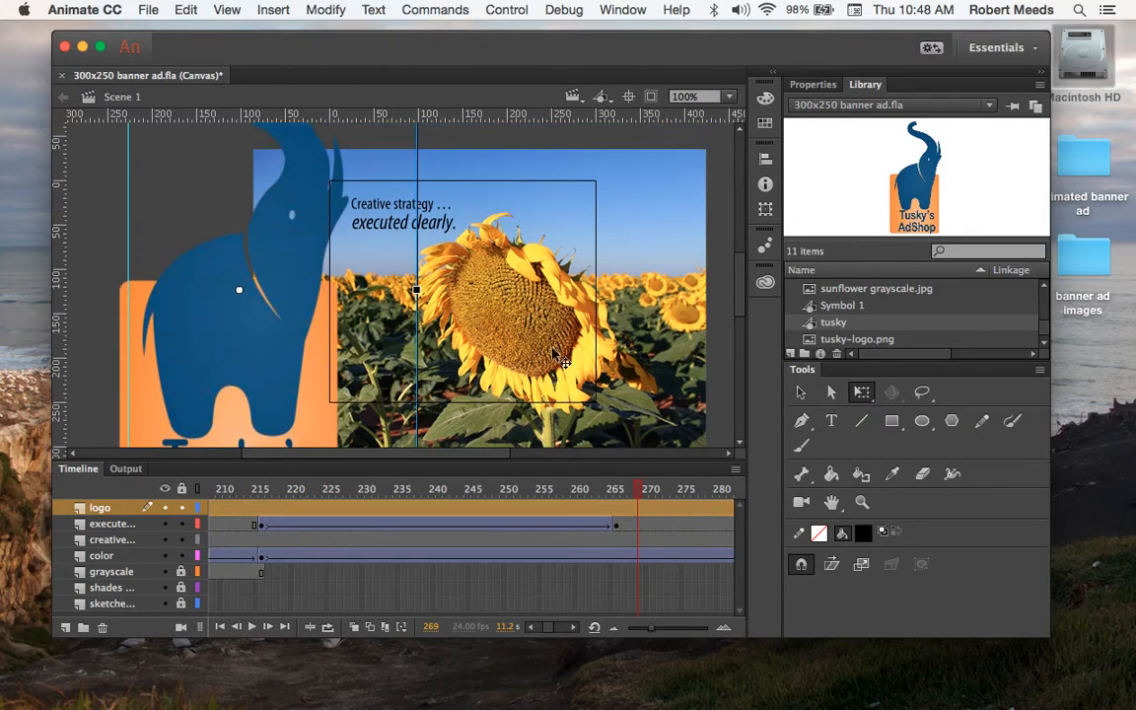
{"action": "scroll", "coordinate": [552, 353], "scroll_direction": "up", "scroll_amount": 3}
{"action": "scroll", "coordinate": [552, 353], "scroll_direction": "down", "scroll_amount": 2}
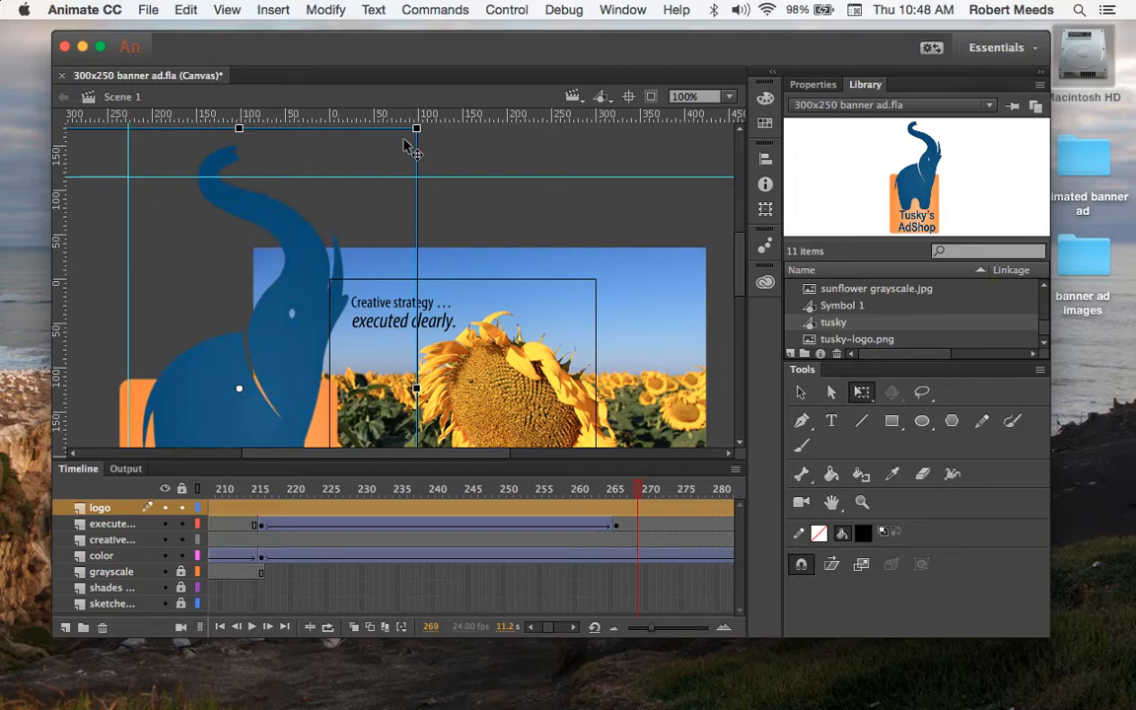
{"action": "left_click_drag", "start_coordinate": [414, 130], "coordinate": [285, 320]}
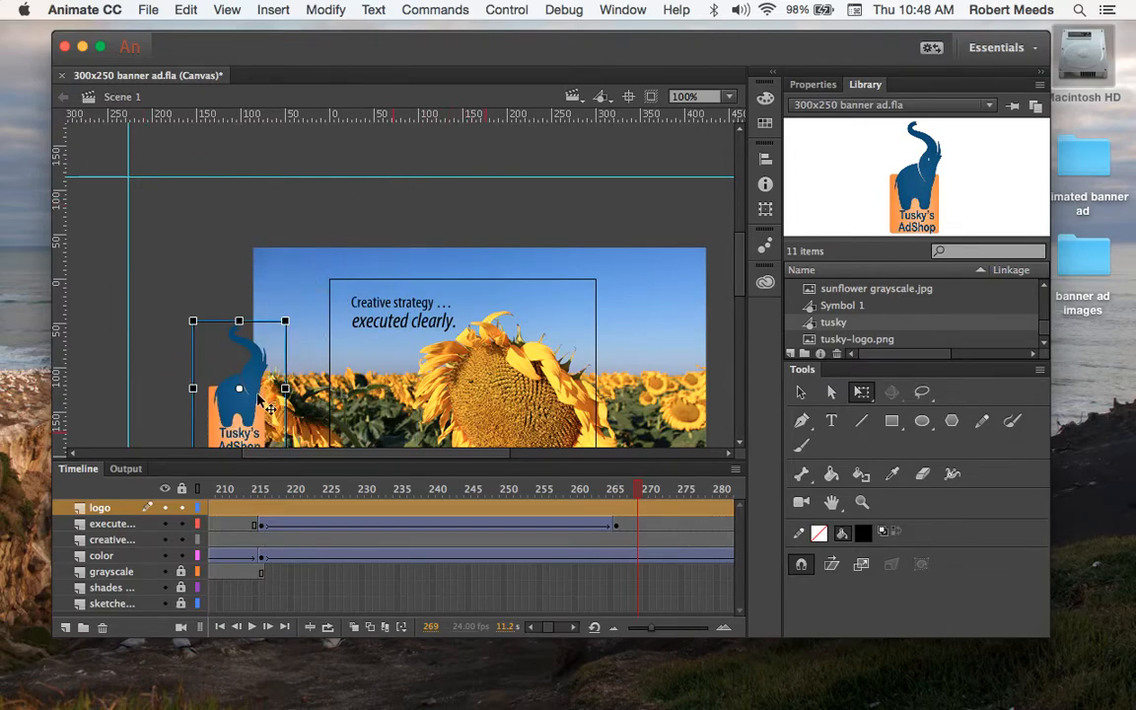
{"action": "left_click_drag", "start_coordinate": [265, 398], "coordinate": [412, 379]}
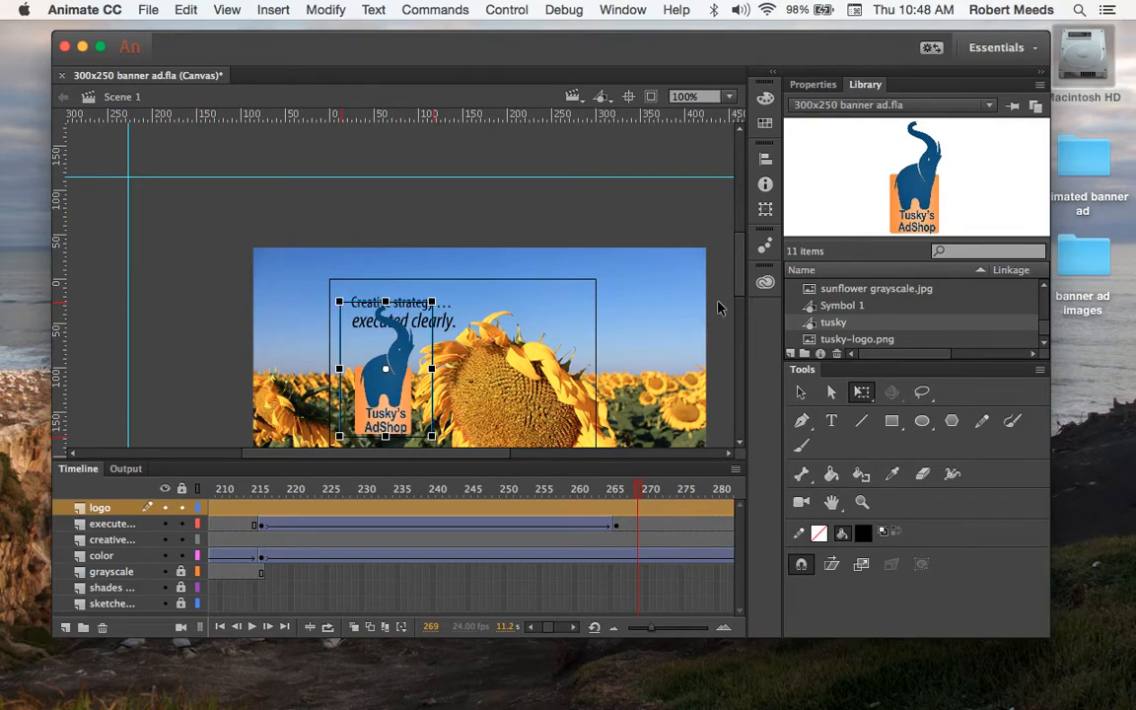
Step: Shrink the Tusky's logo further to about 65 px wide and position it in the banner's lower-left corner, just above the bottom edge
{"action": "left_click_drag", "start_coordinate": [740, 266], "coordinate": [742, 306]}
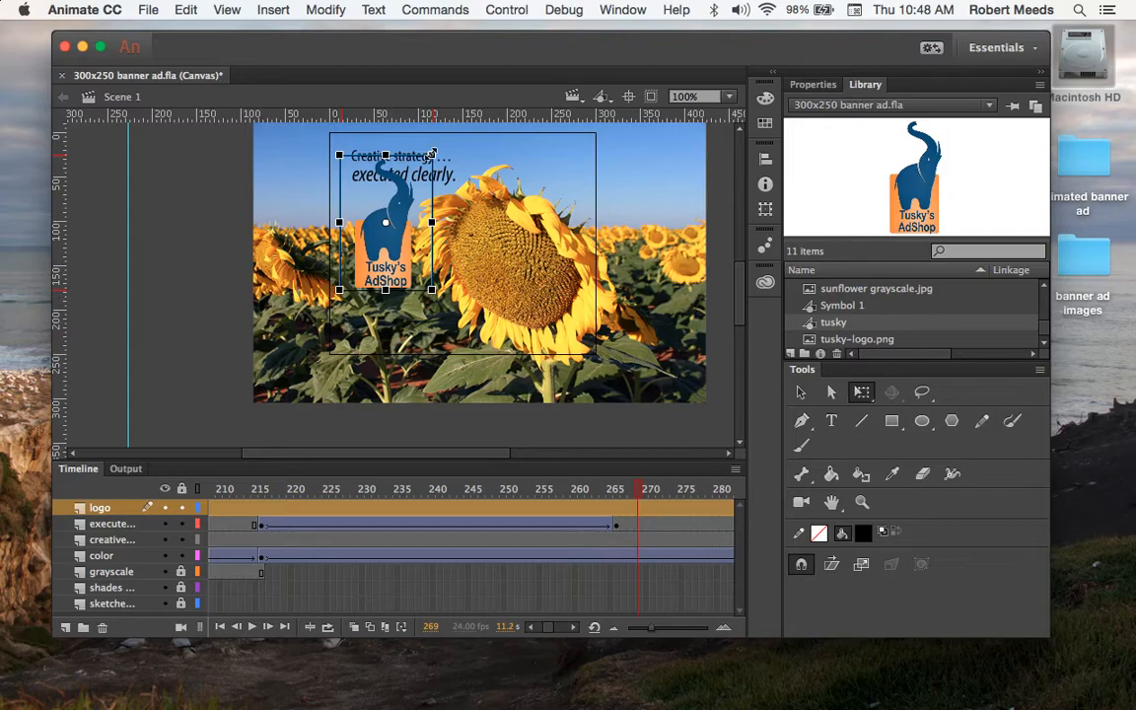
{"action": "left_click_drag", "start_coordinate": [432, 154], "coordinate": [379, 289]}
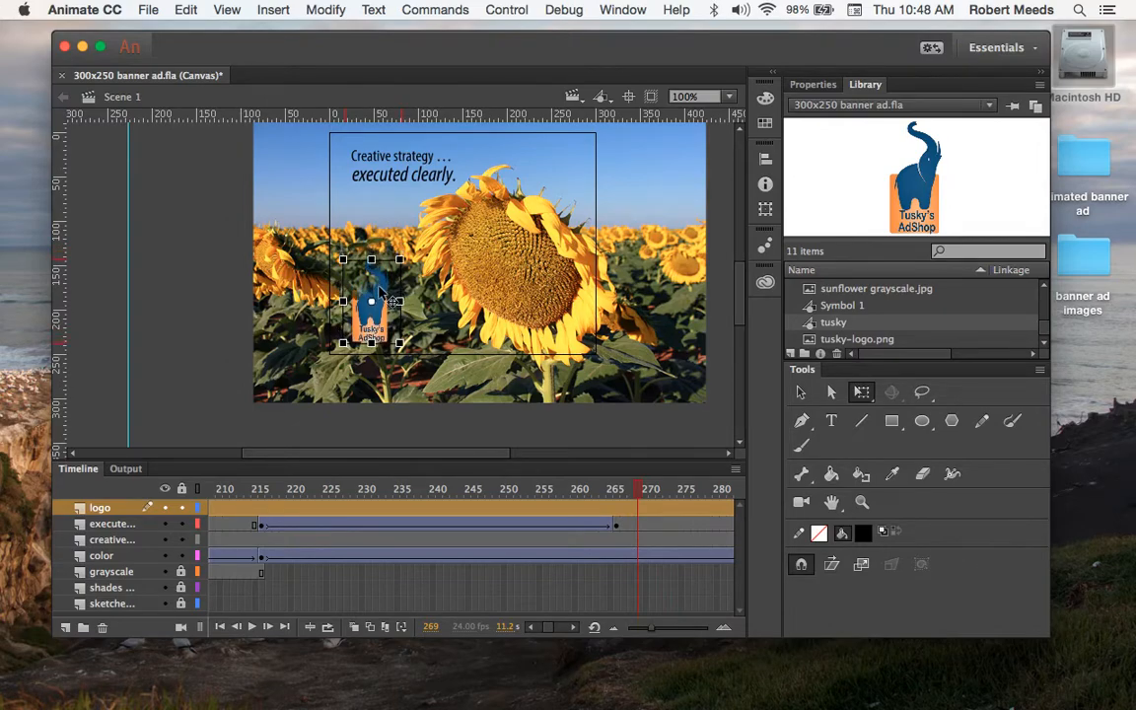
{"action": "left_click", "coordinate": [217, 292]}
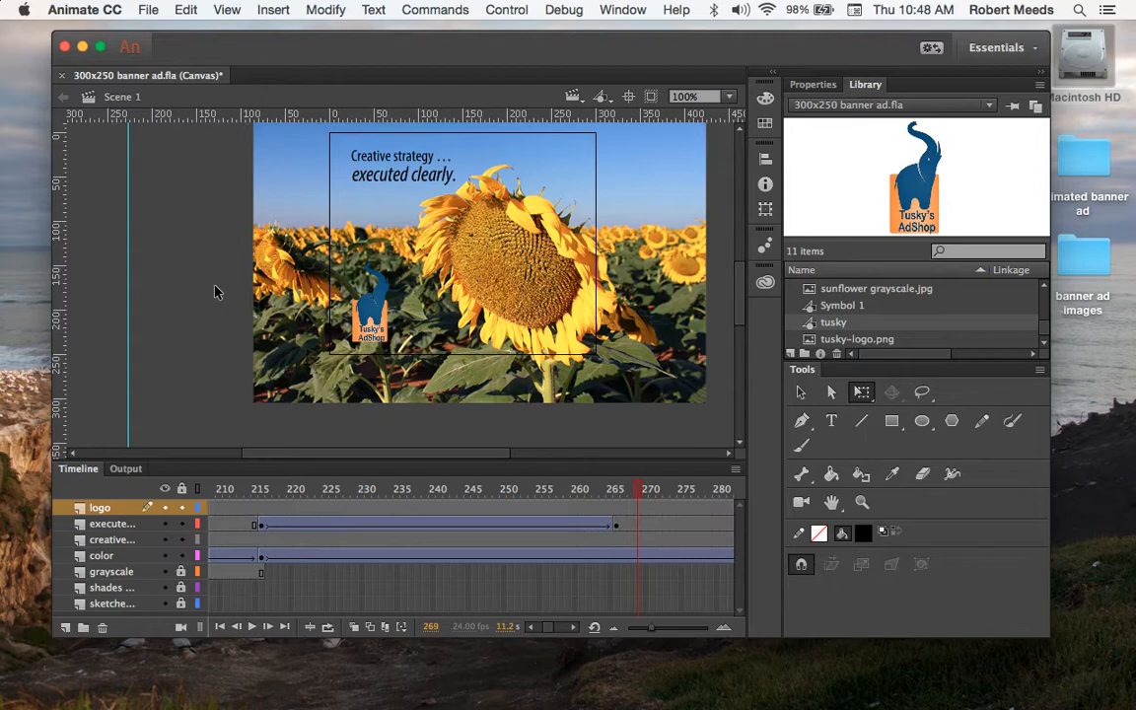
{"action": "left_click", "coordinate": [372, 301]}
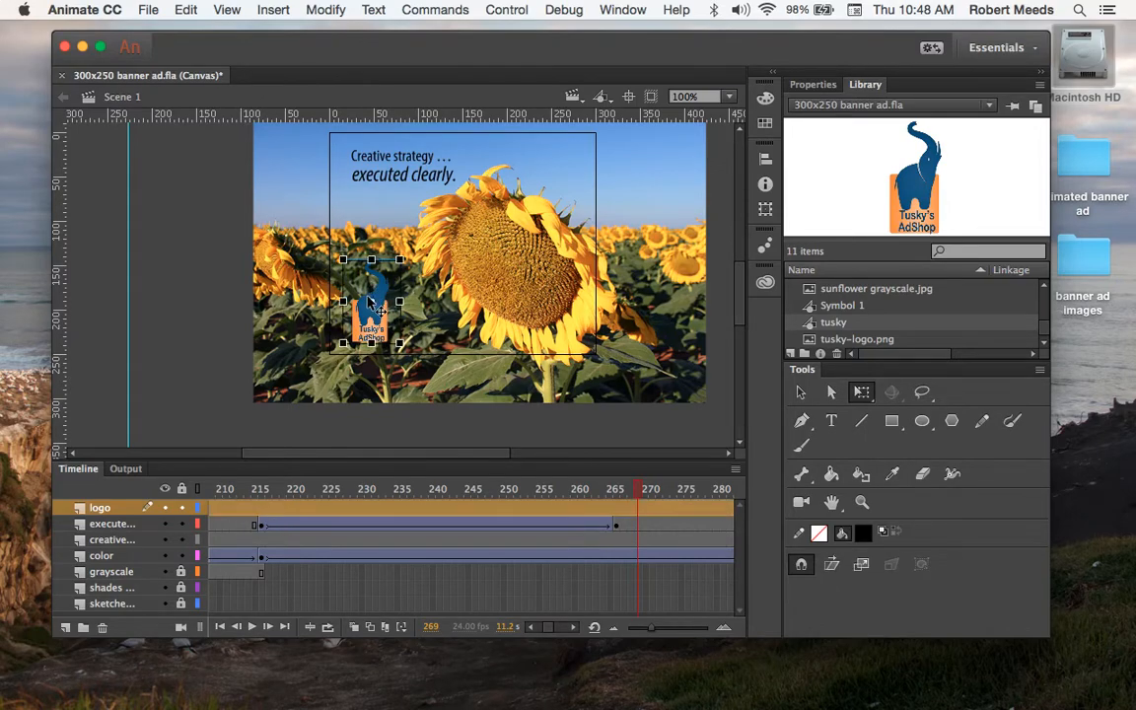
{"action": "left_click_drag", "start_coordinate": [370, 298], "coordinate": [370, 303]}
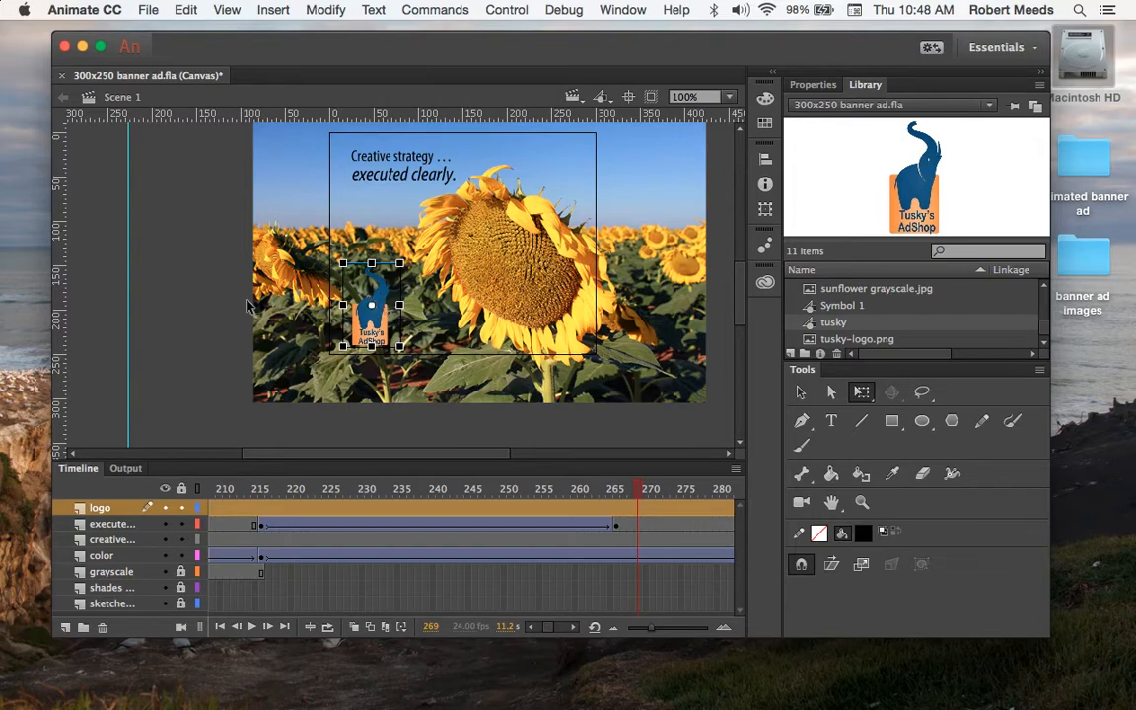